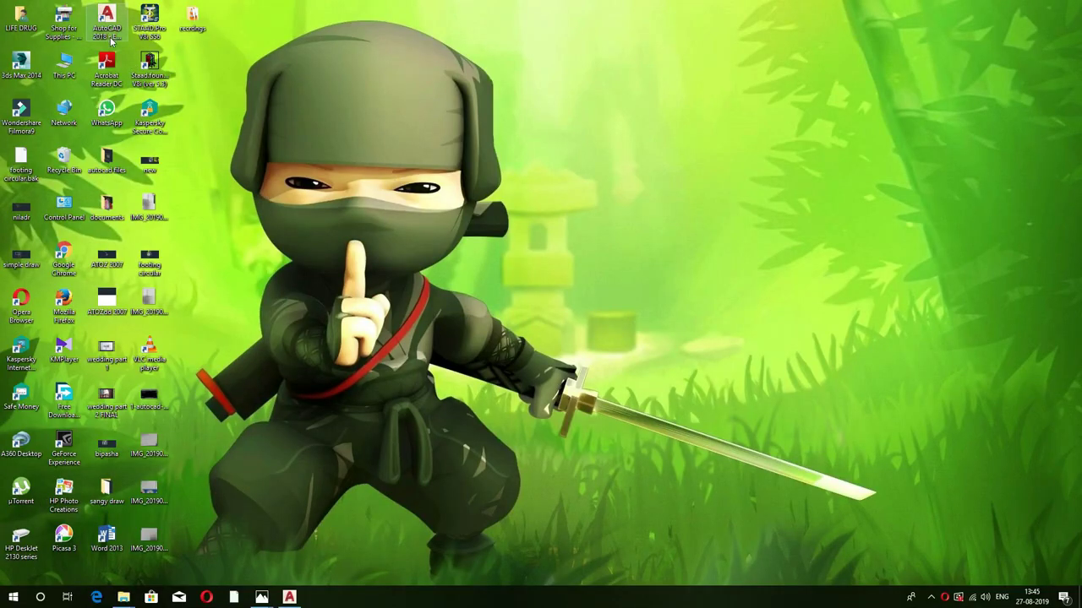
Launch AutoCAD 2018 from its desktop shortcut, opening a blank Drawing1.dwg
double_click(117, 40)
click(289, 598)
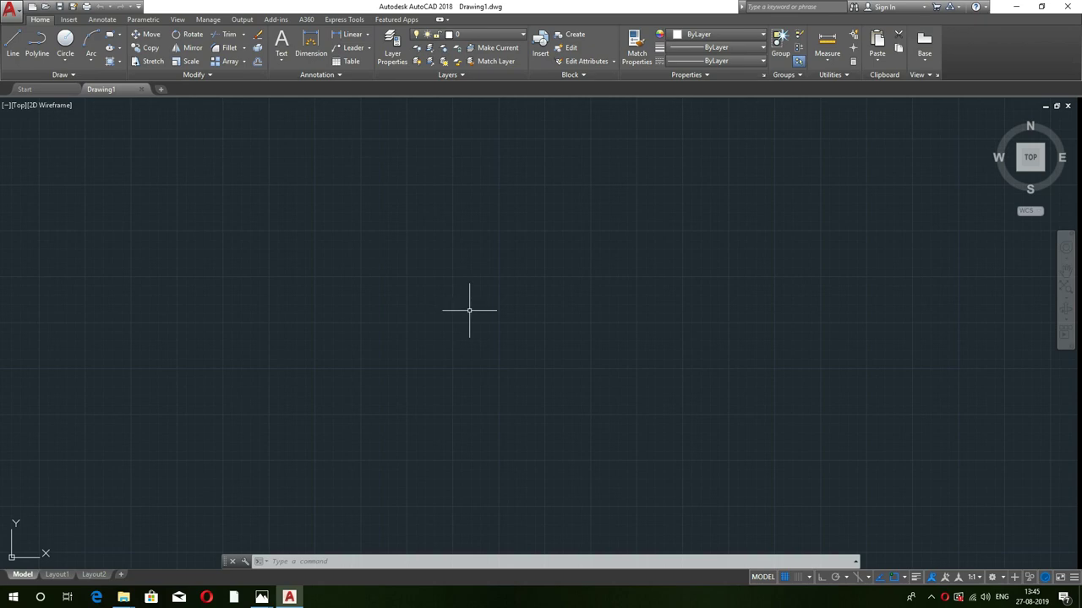
Minimize AutoCAD 2018, revealing 1-autocad-interface-review.jpg opening in Photos
click(1015, 6)
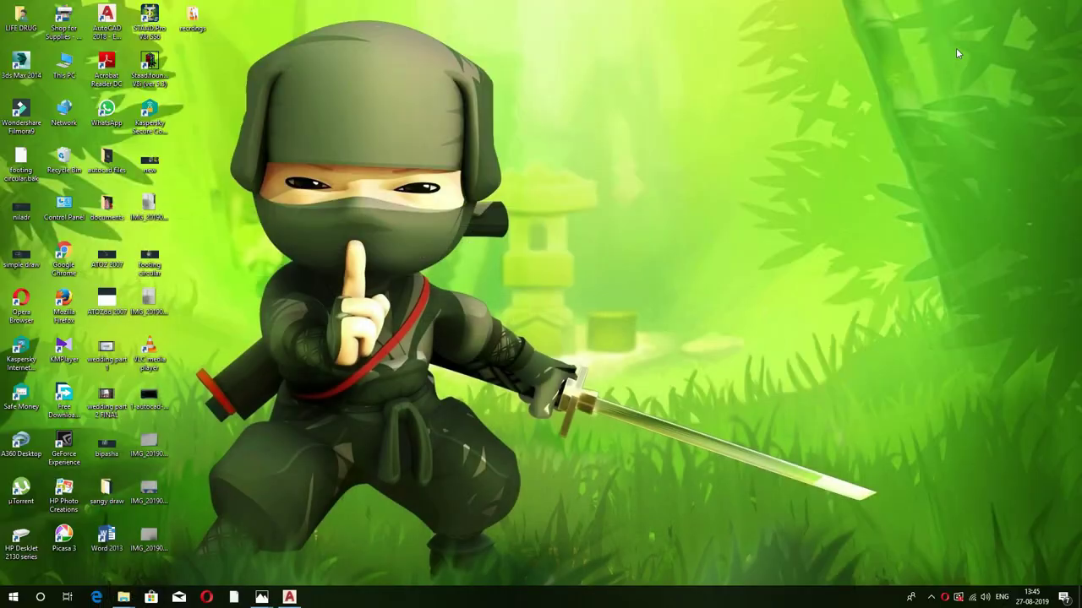
mouse_move(262, 598)
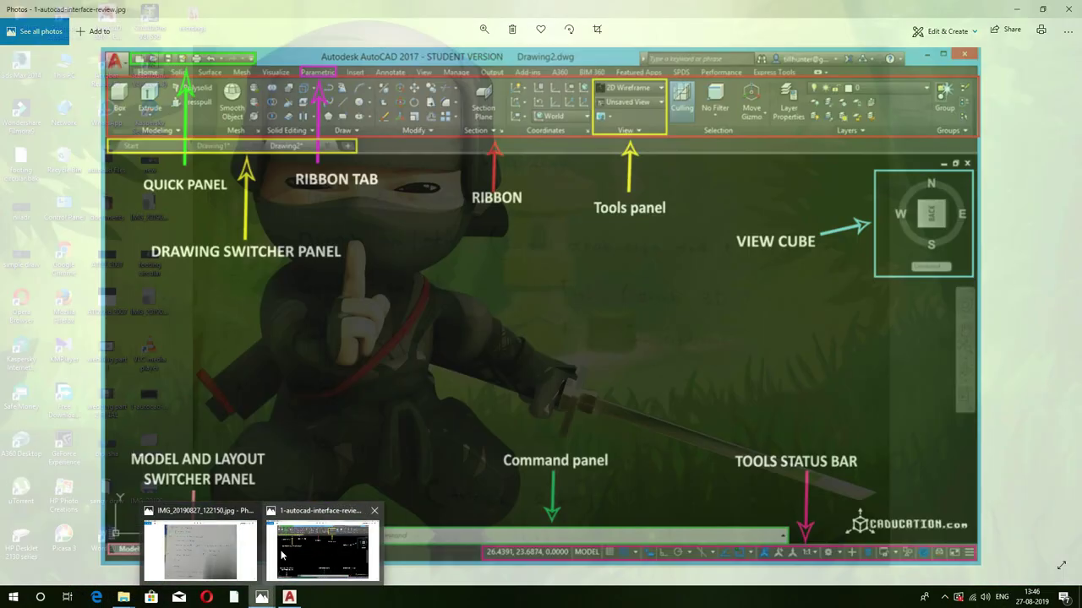
Zoom in and out on the labelled interface image, switching between Photos and AutoCAD, ending in AutoCAD
click(283, 555)
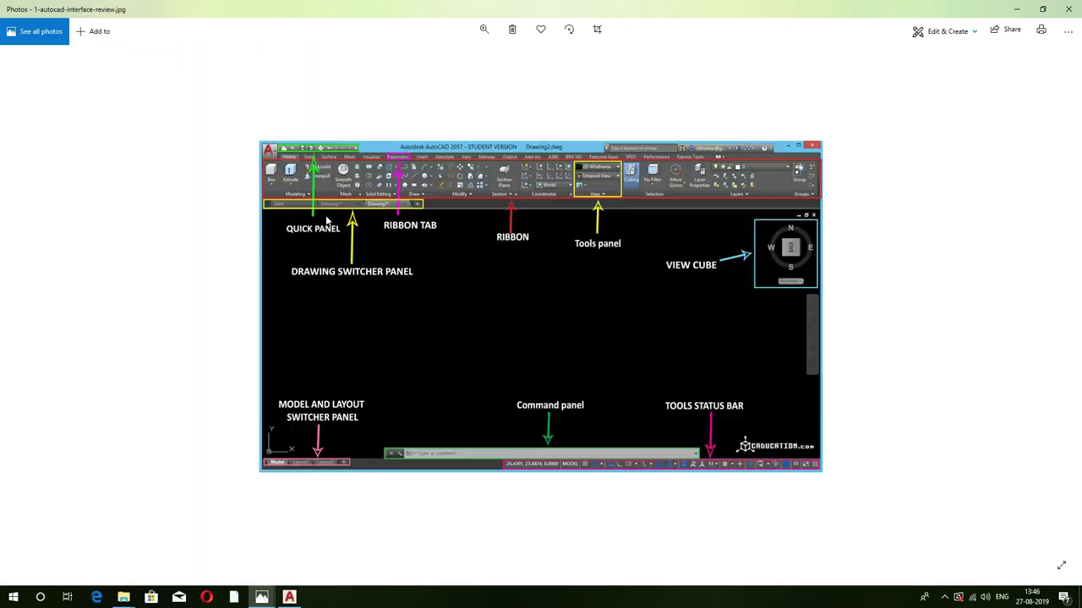
scroll(325, 219, up, 2)
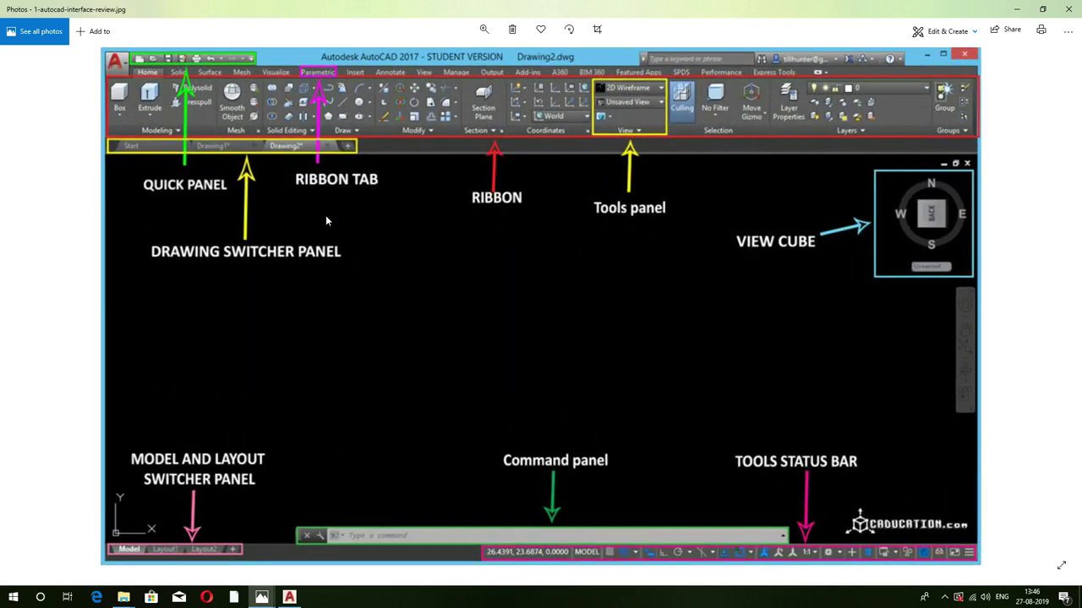
scroll(325, 220, up, 1)
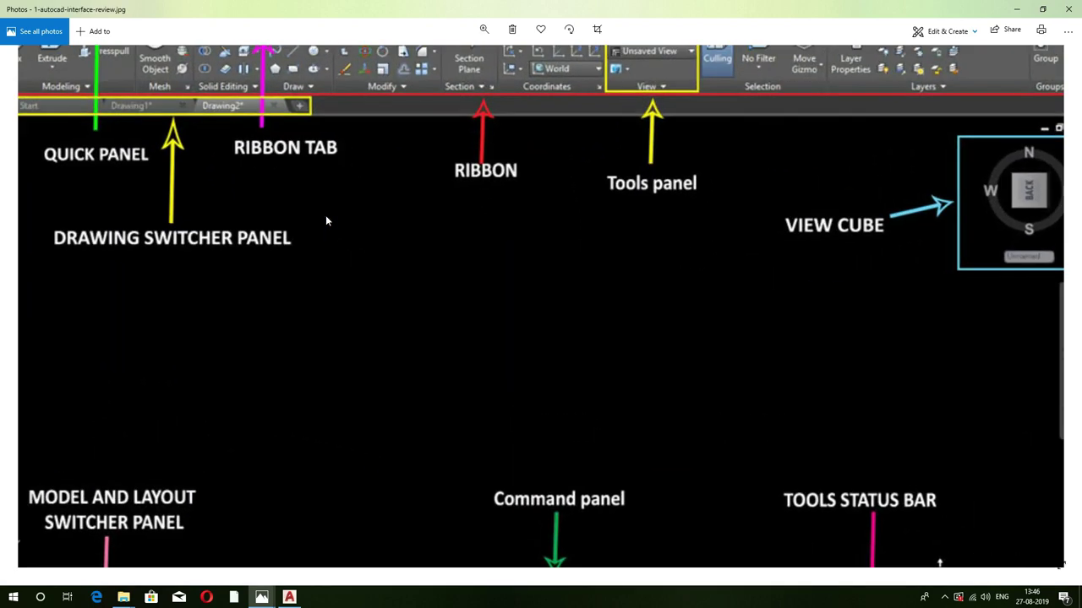
scroll(326, 221, down, 3)
click(288, 597)
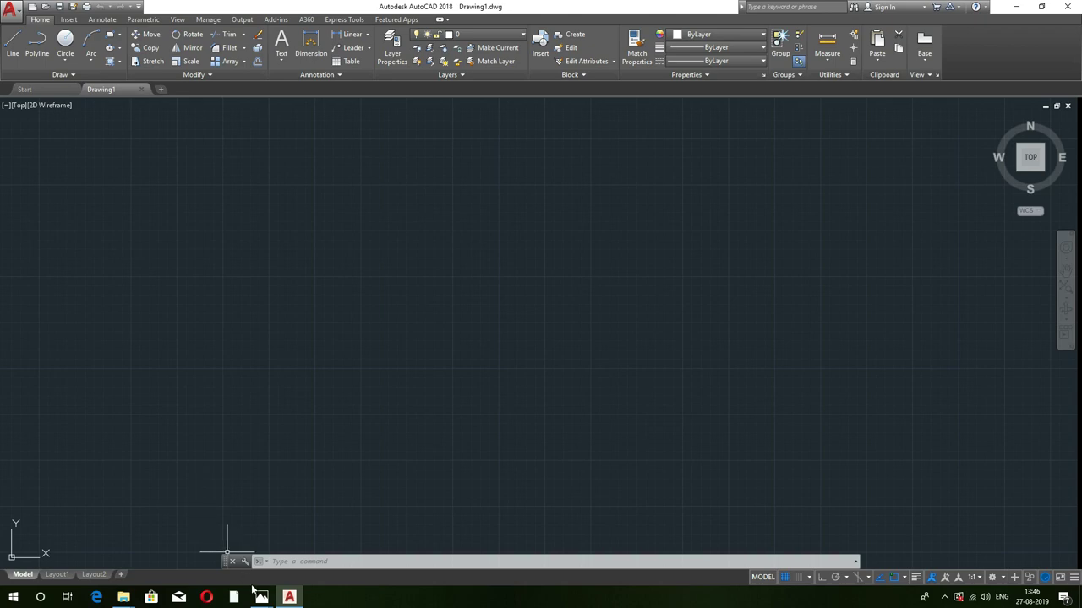
mouse_move(261, 598)
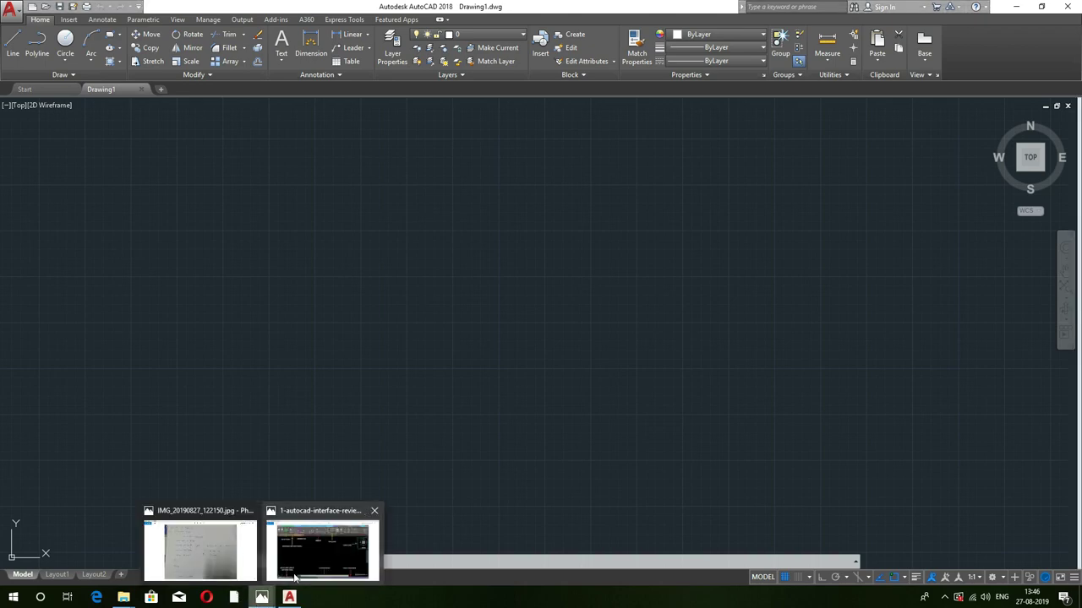
click(295, 577)
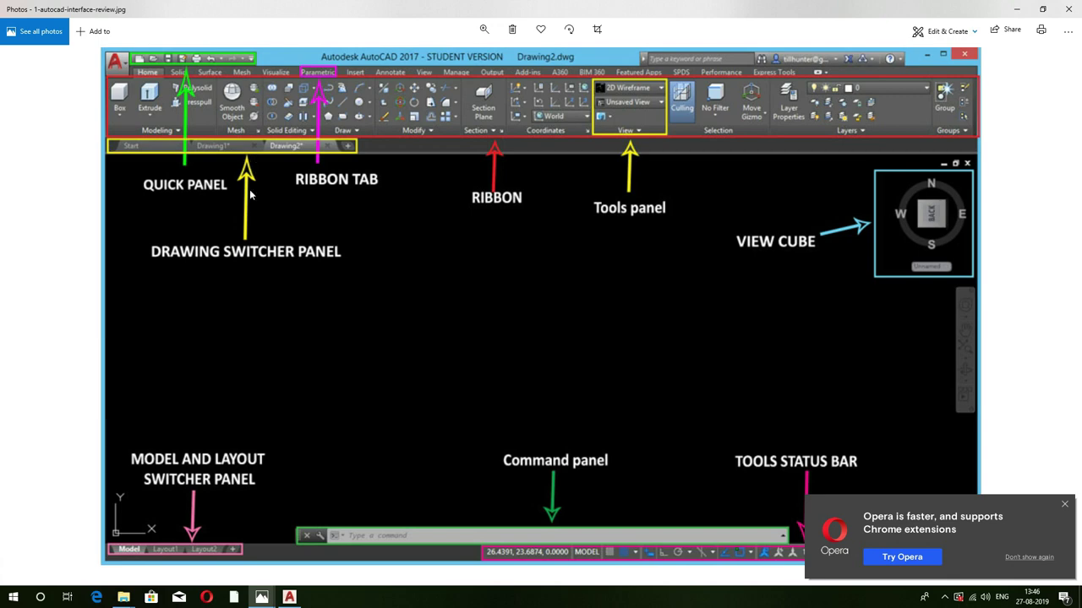
click(289, 597)
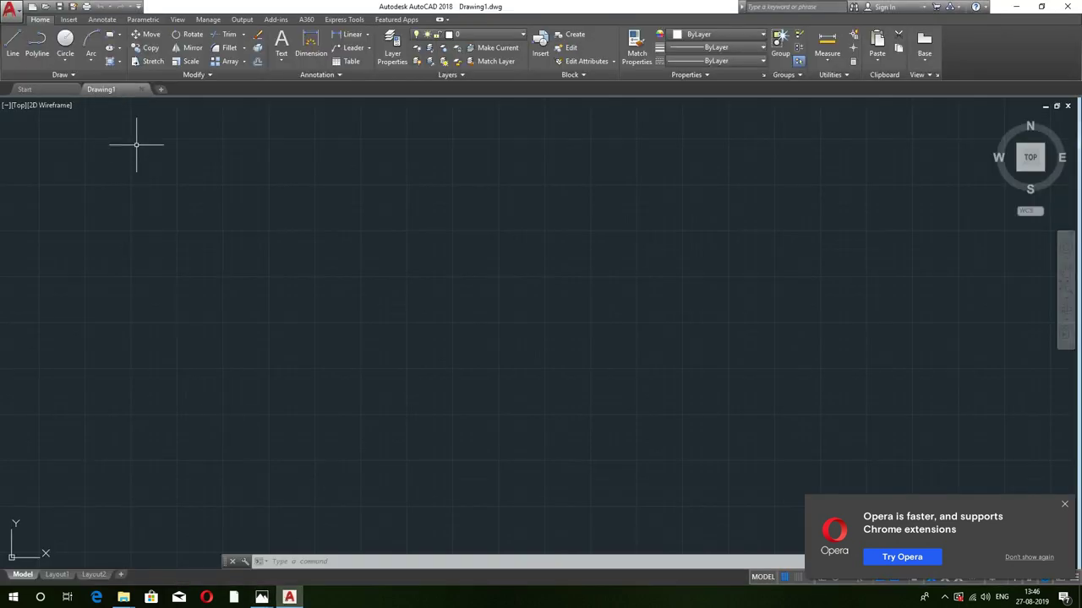
mouse_move(101, 89)
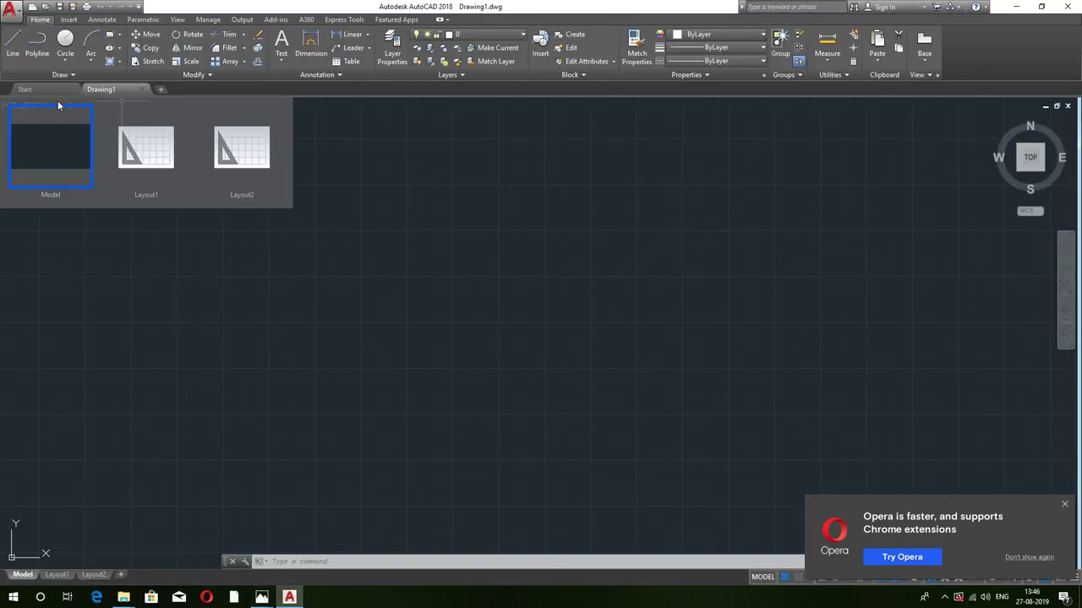
Bring 1-autocad-interface-review.jpg in Photos back in front of AutoCAD
click(262, 597)
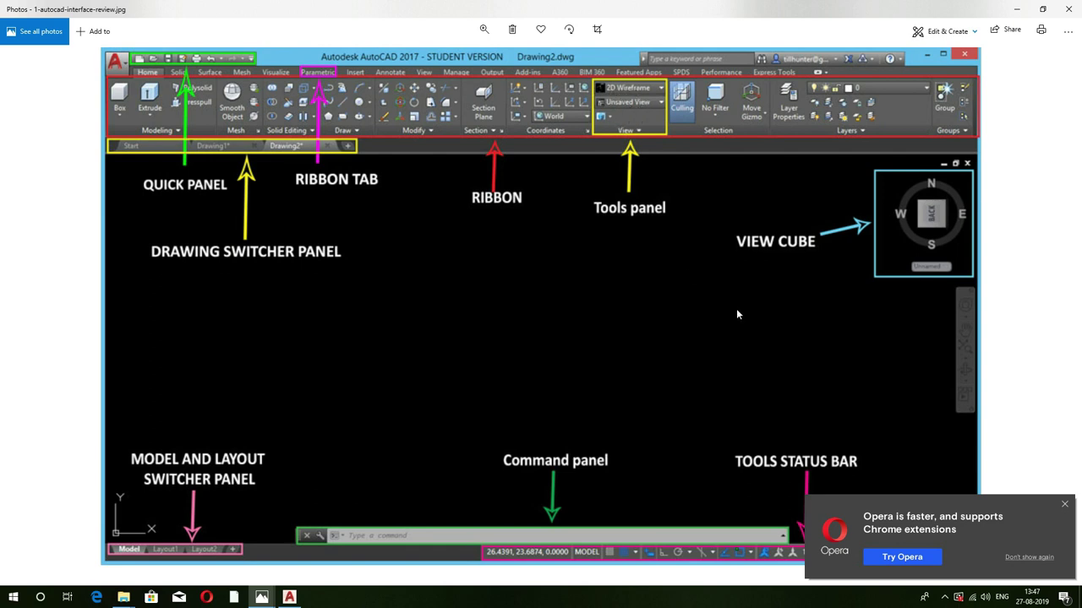
Dismiss the Opera notification over the interface image, then return to blank Drawing1.dwg
click(290, 597)
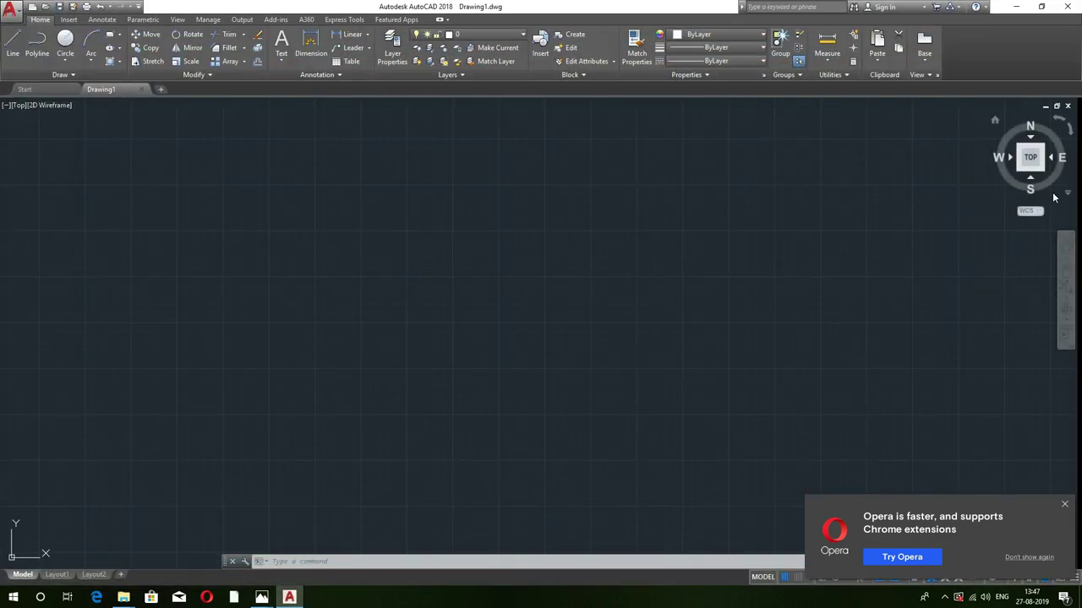
mouse_move(262, 597)
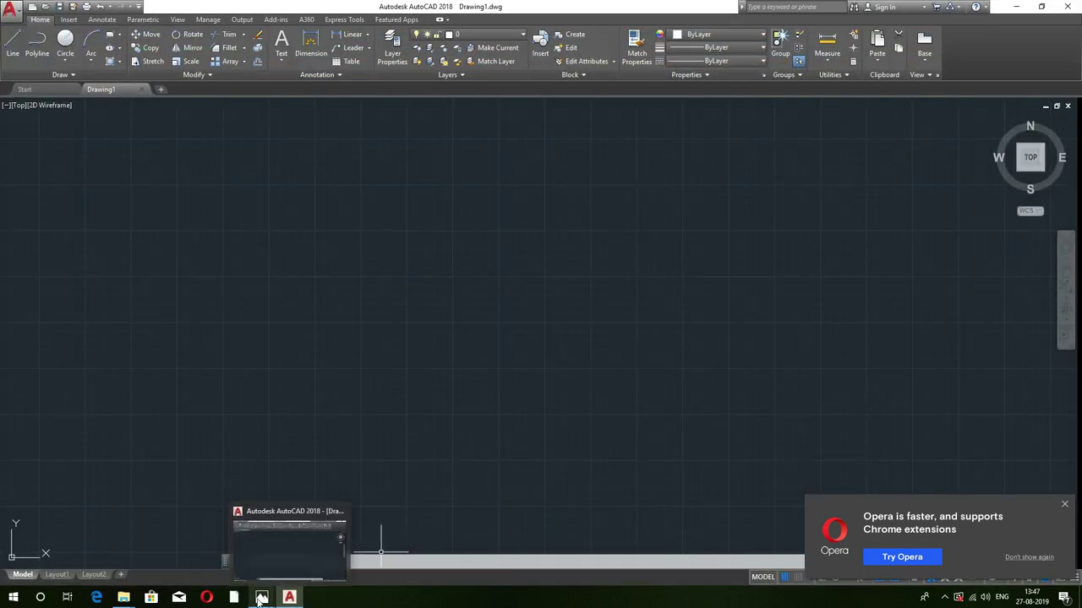
click(322, 549)
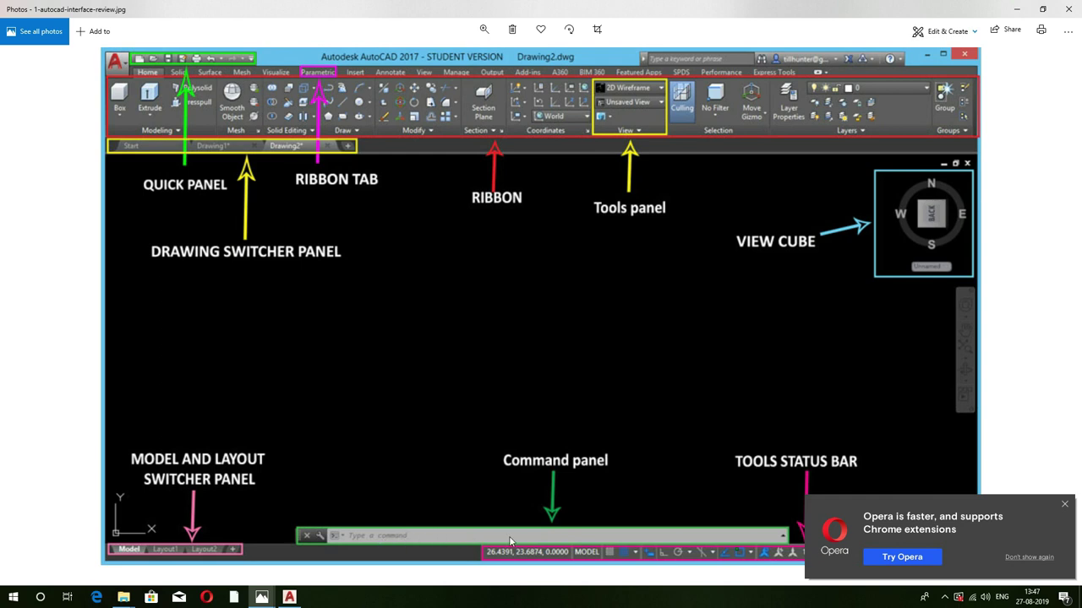
click(1064, 505)
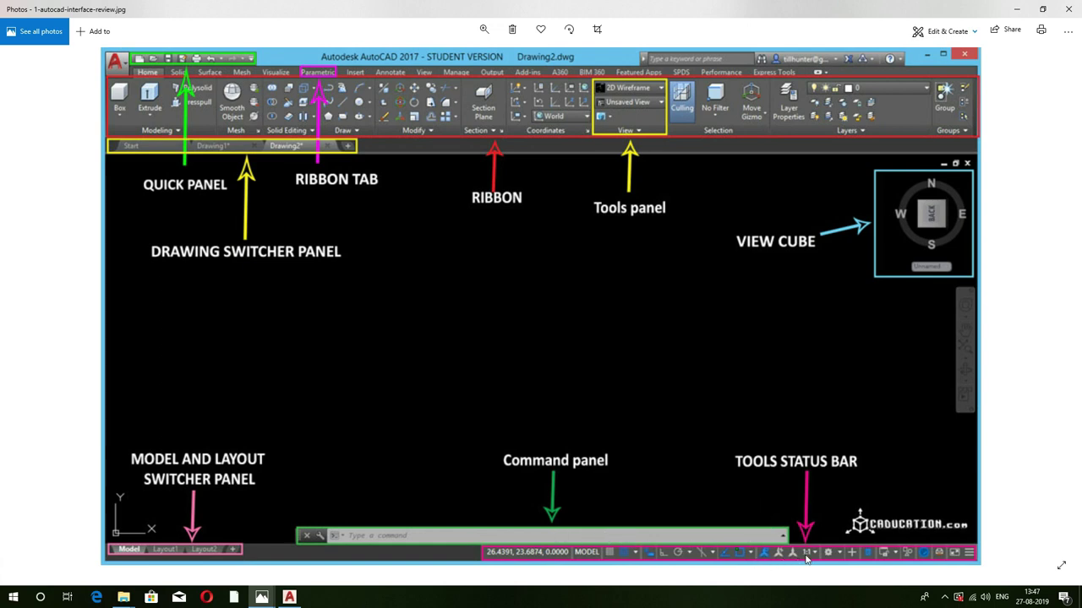
click(289, 597)
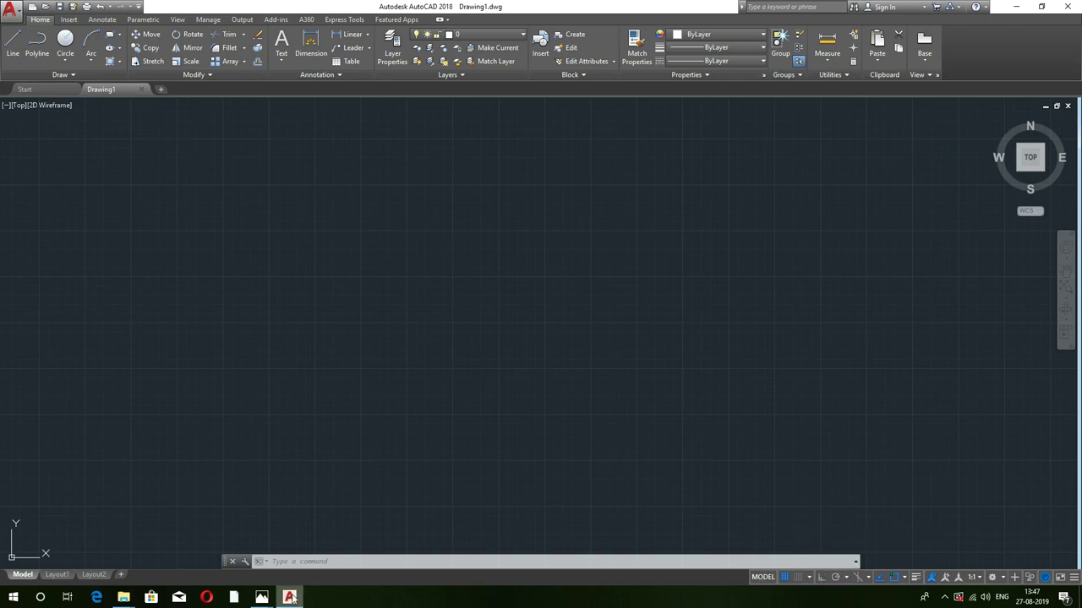
Glance at the interface image, then open the AutoCAD 2018 Help Home page with F1
click(272, 564)
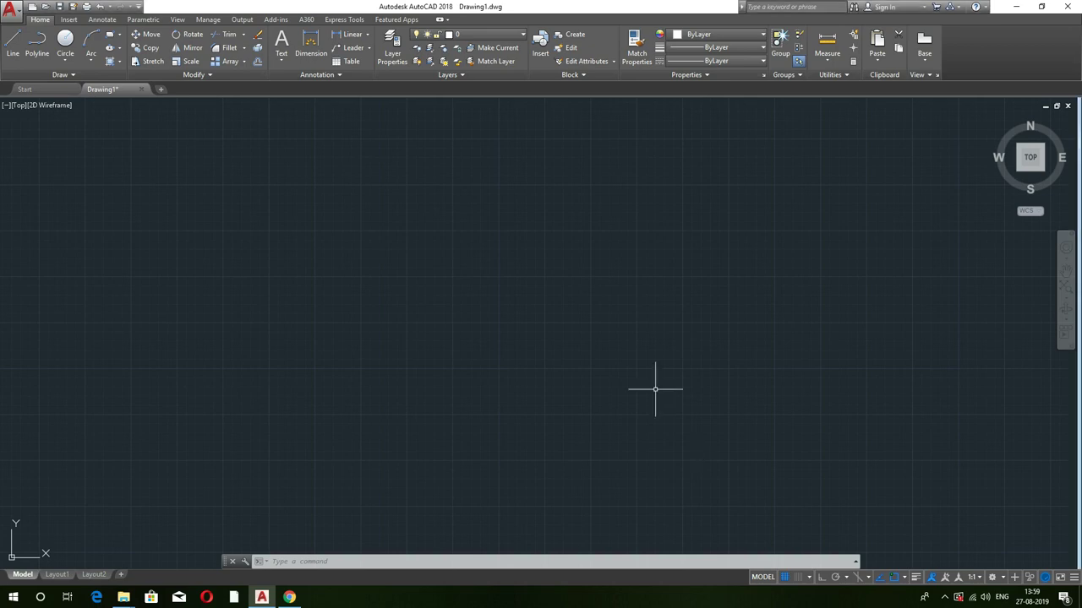
key(F1)
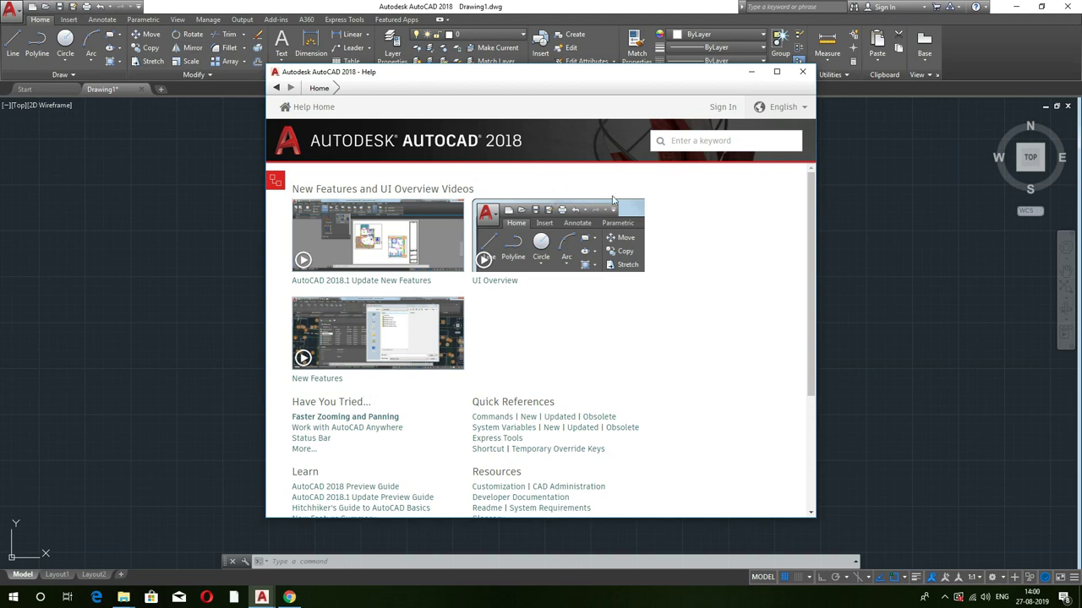
Minimize the Help window and expand, then collapse, the command history with F2
click(751, 73)
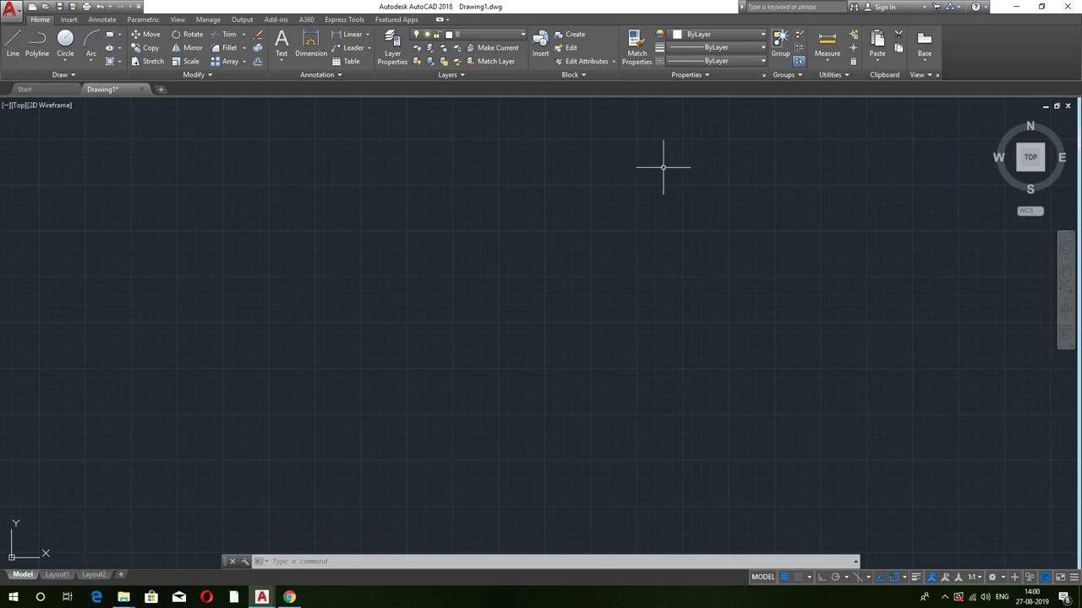
key(F2)
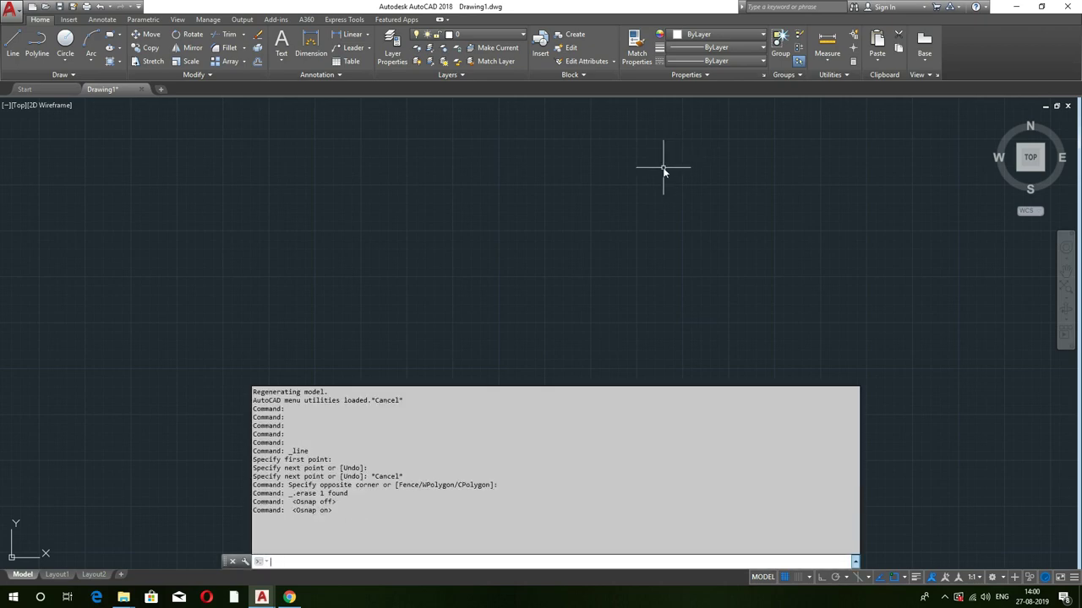
key(F2)
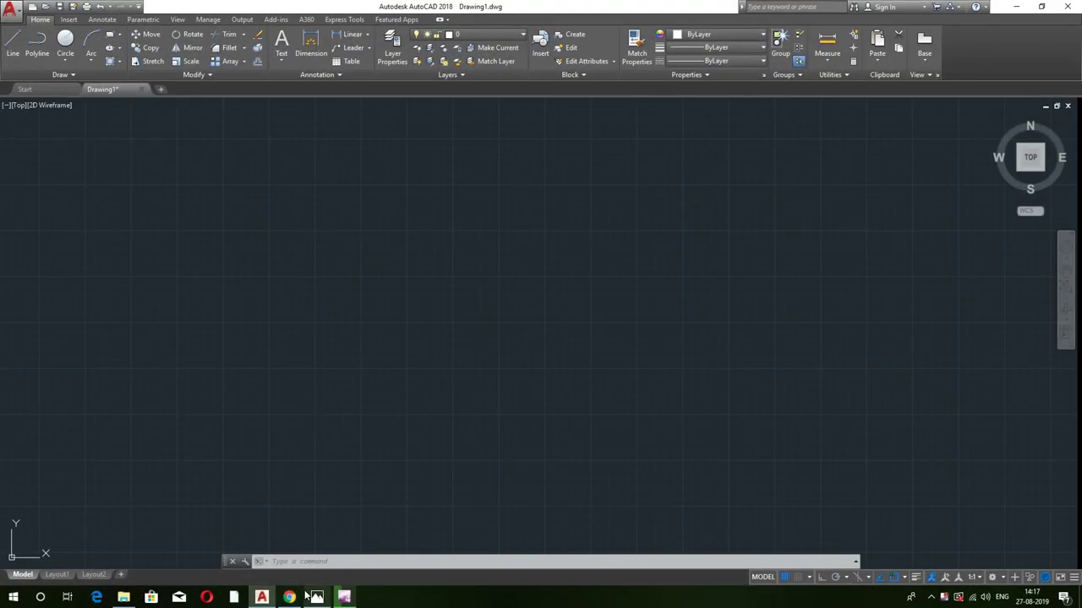
Read the function-key notes image IMG_20190827_122150.jpg, then minimize Photos
click(311, 596)
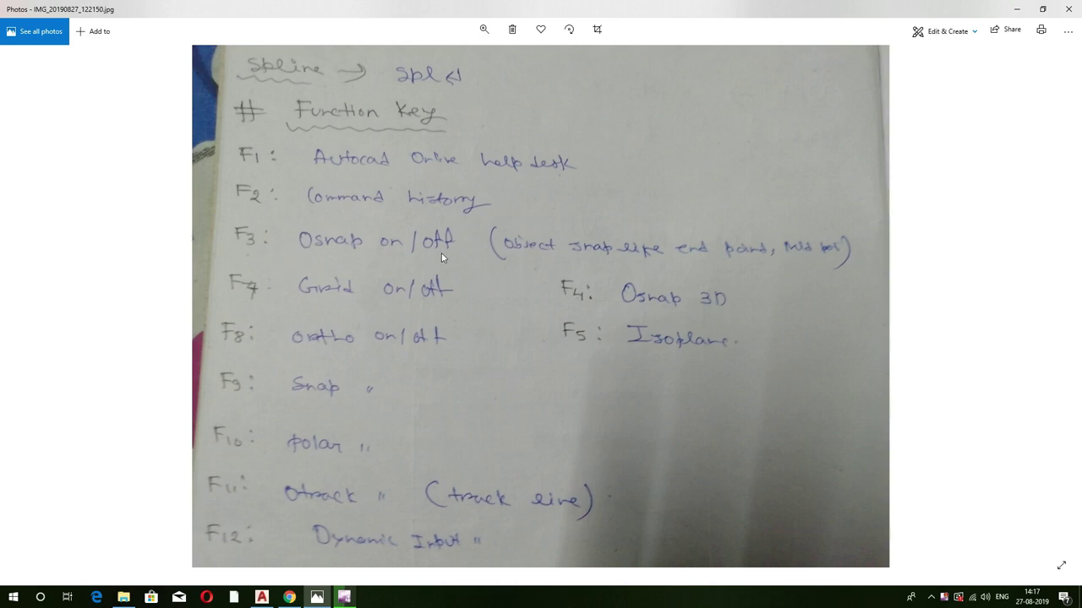
click(1006, 11)
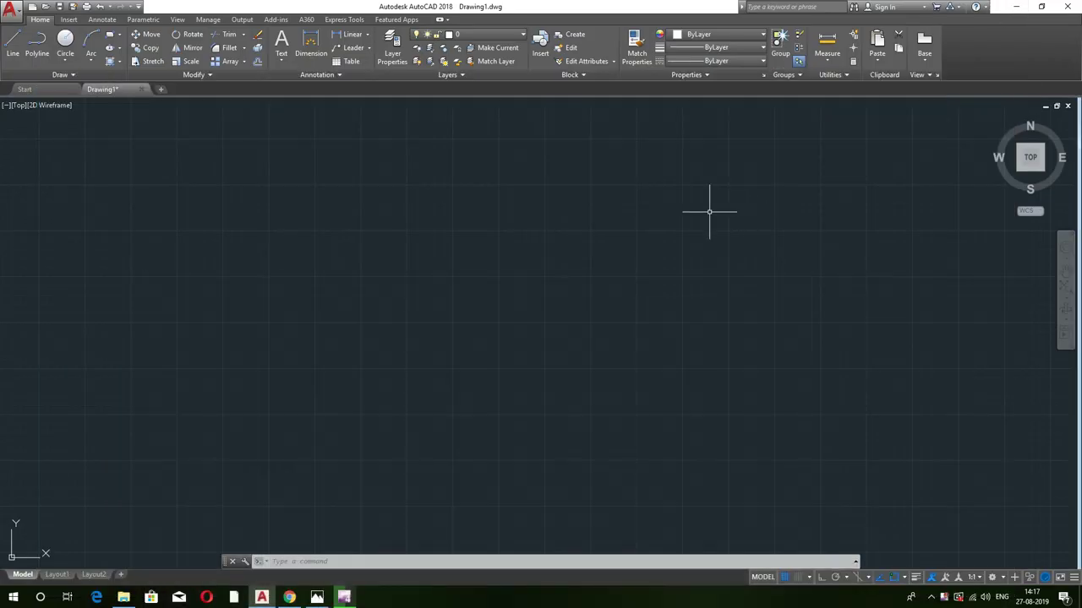
Toggle Osnap off and back on with F3, then show the object snap modes list
key(F3)
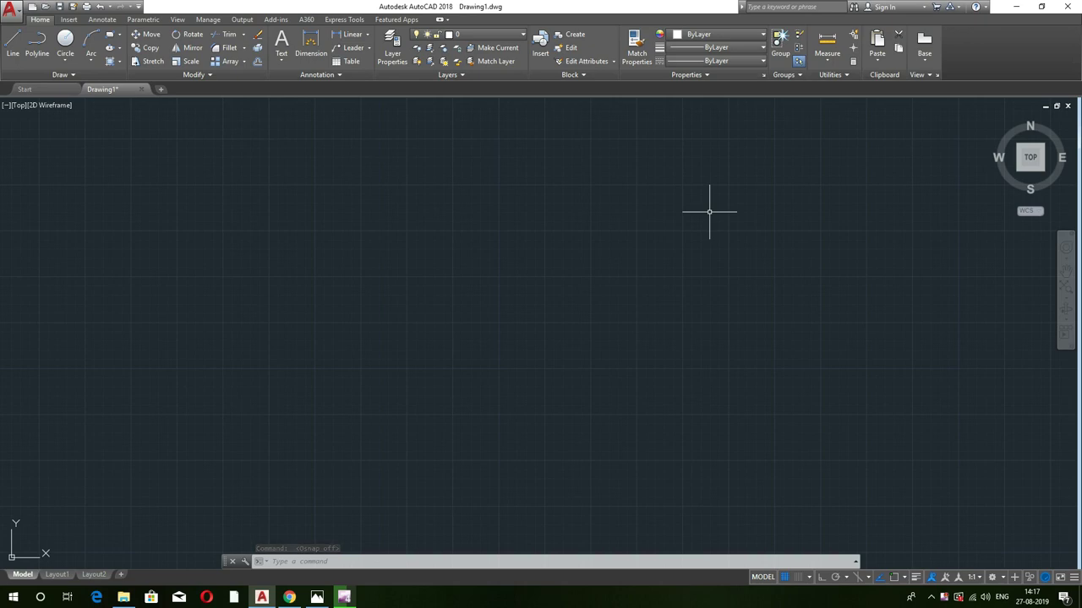
key(F3)
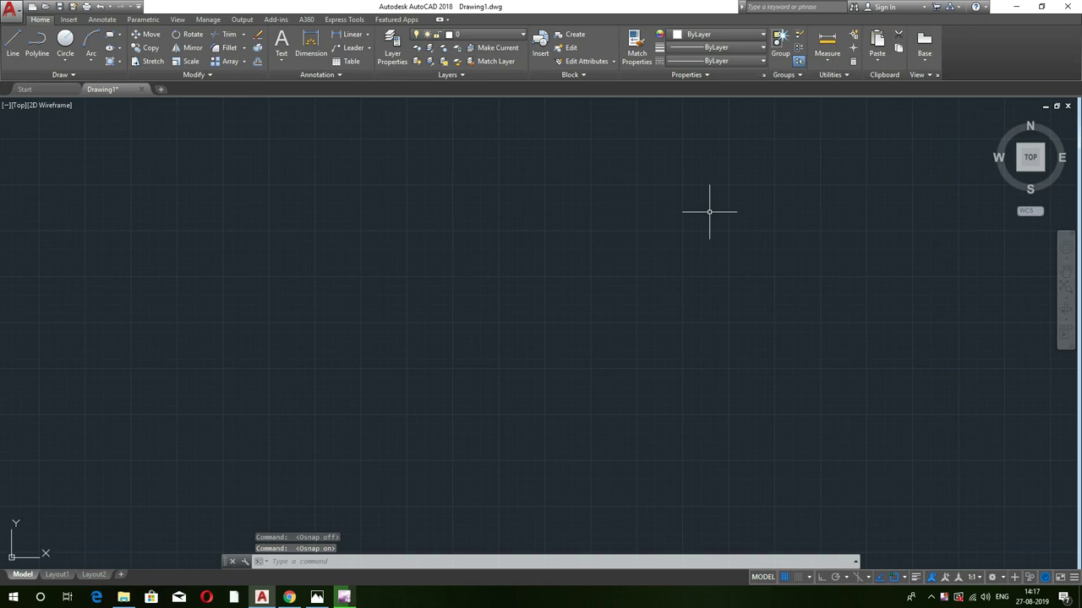
click(906, 583)
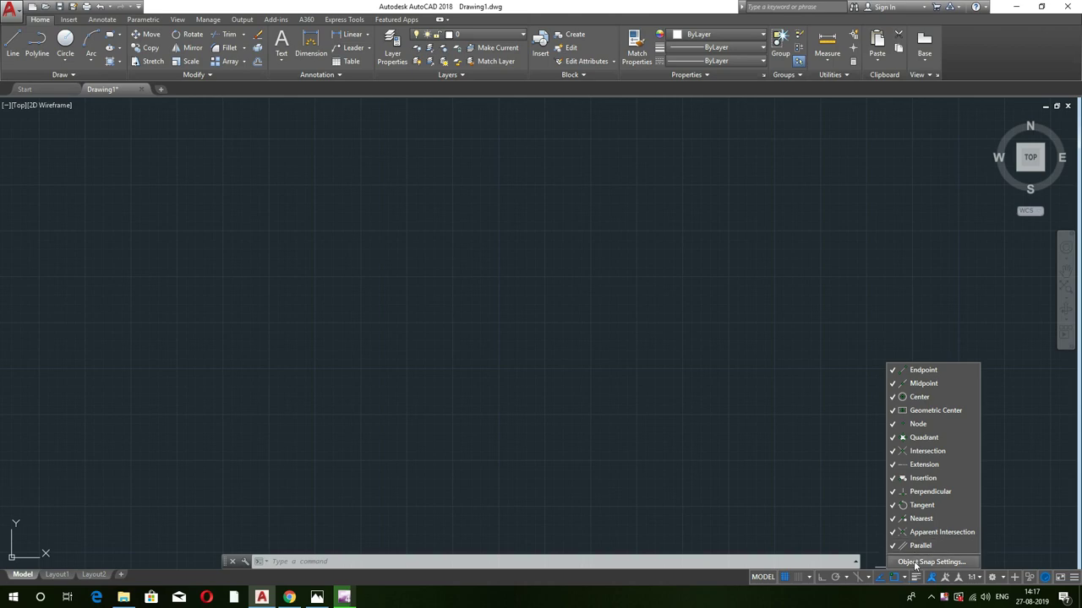
Enable all object snap modes in the Drafting Settings Object Snap tab and confirm
click(914, 564)
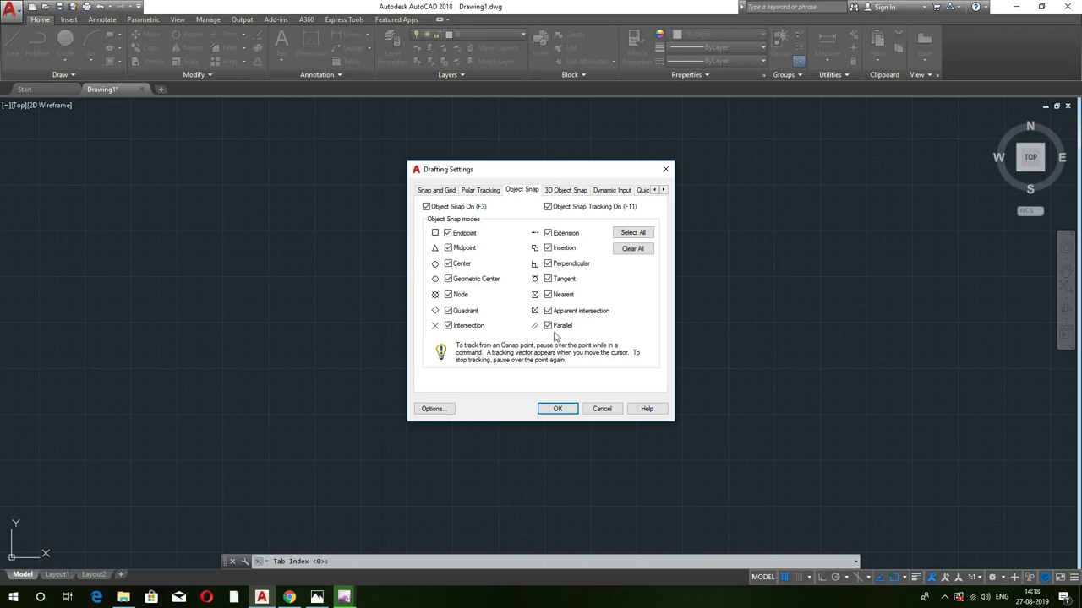
click(634, 235)
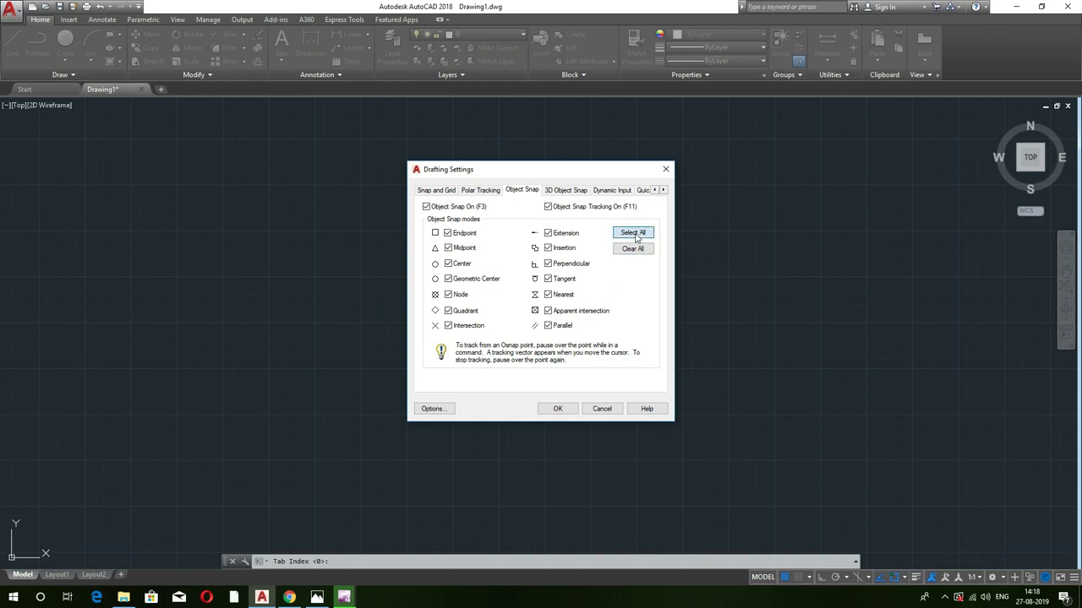
click(558, 410)
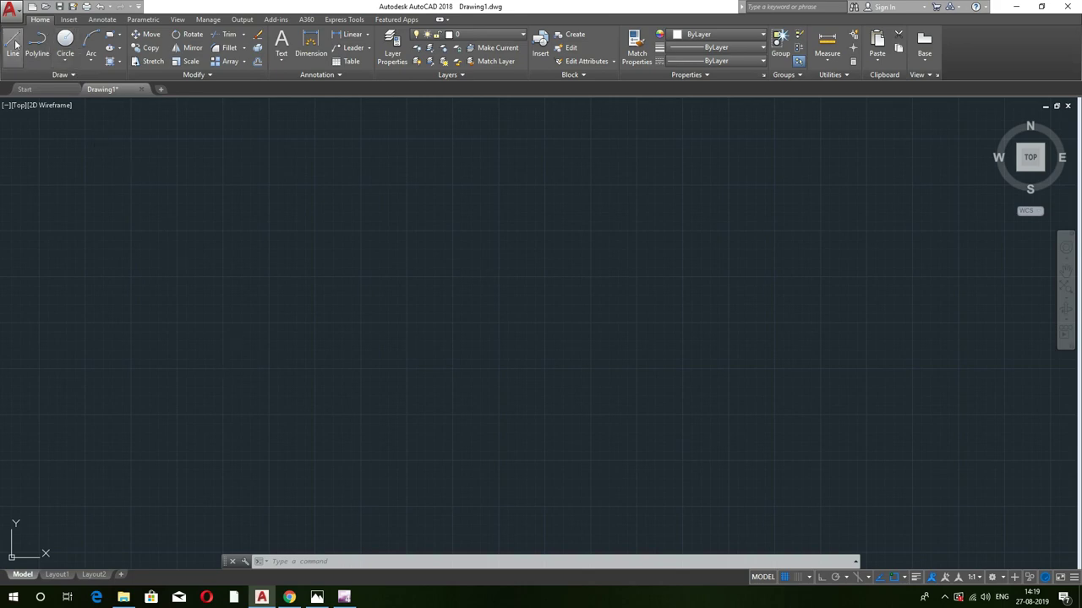
Draw one slightly downward-sloping straight line across the left-centre of the drawing
click(228, 284)
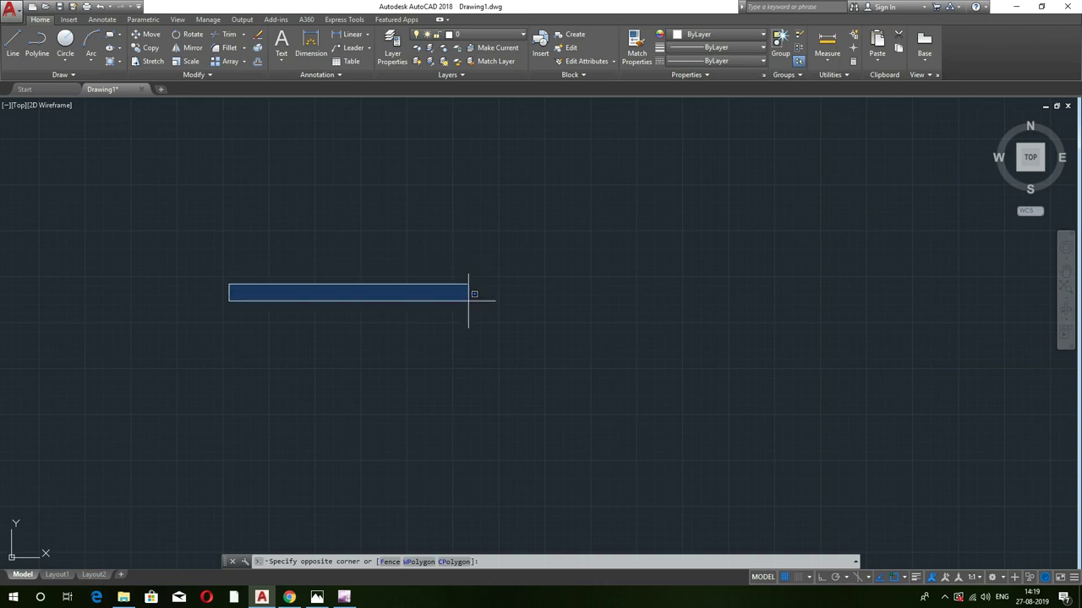
key(Escape)
key(Escape)
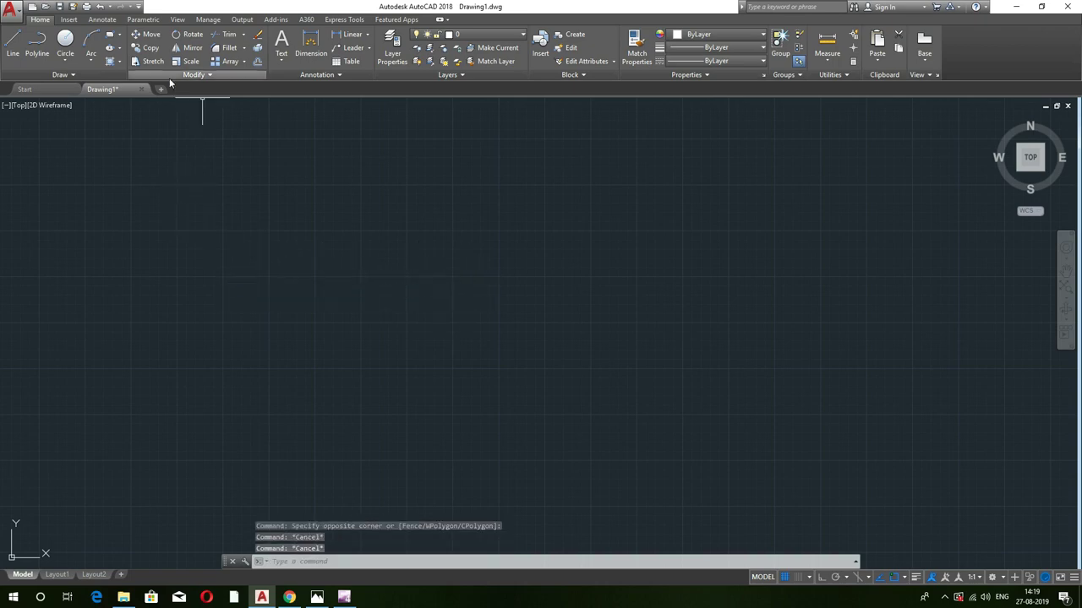
click(13, 42)
click(215, 324)
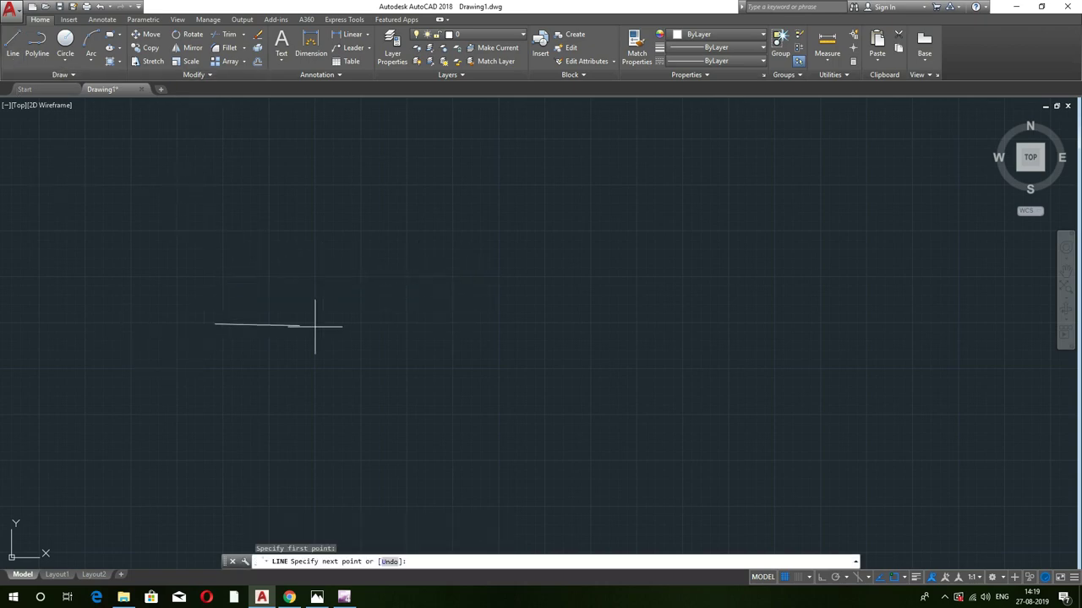
click(567, 333)
key(Escape)
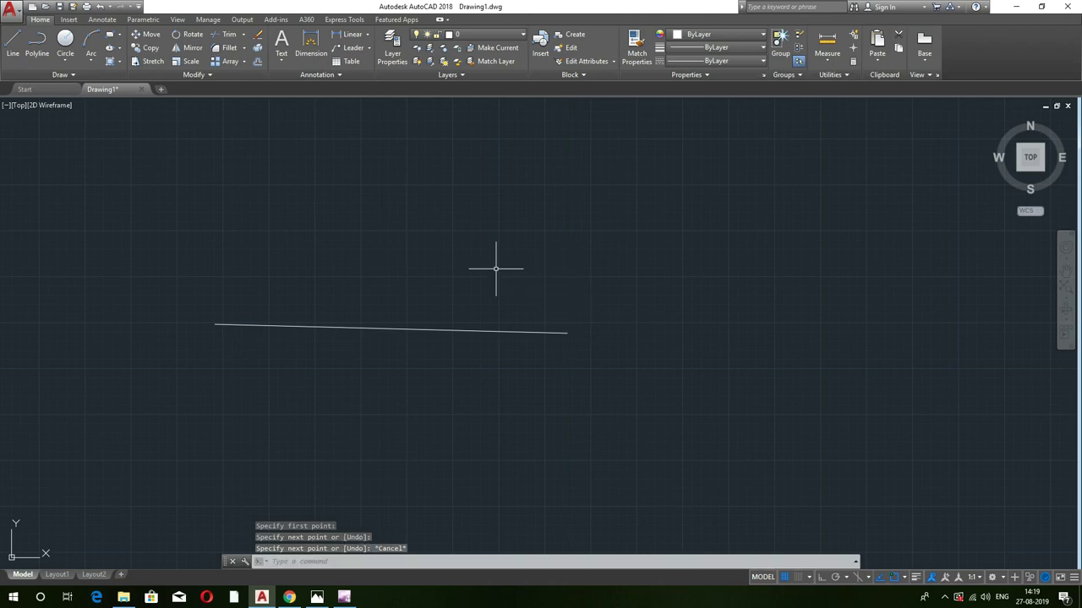
Toggle object snap off and back on with F3, then start a new line with L
key(F3)
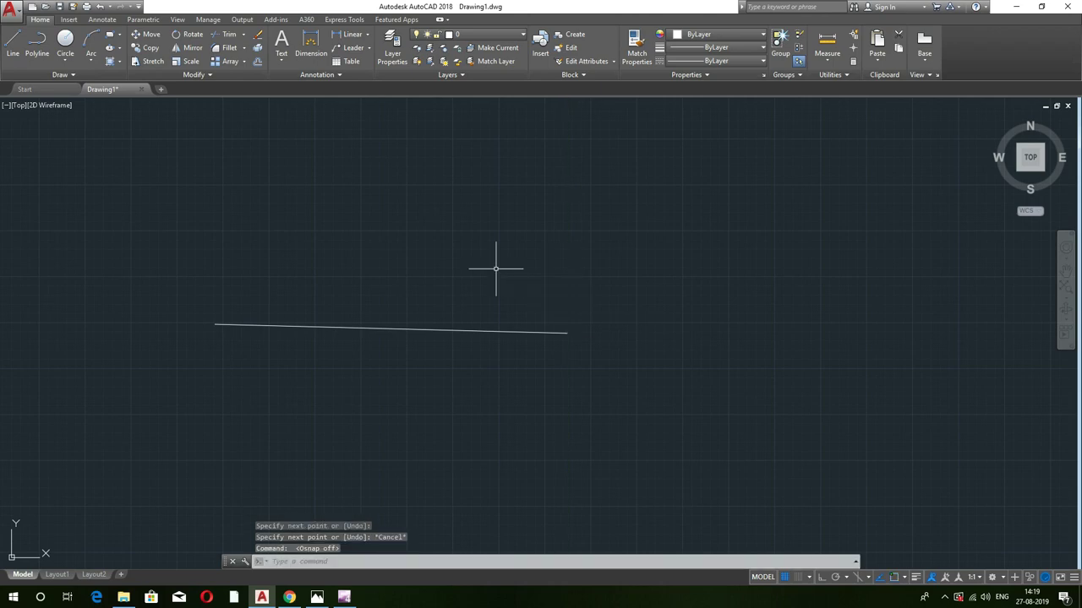
key(F3)
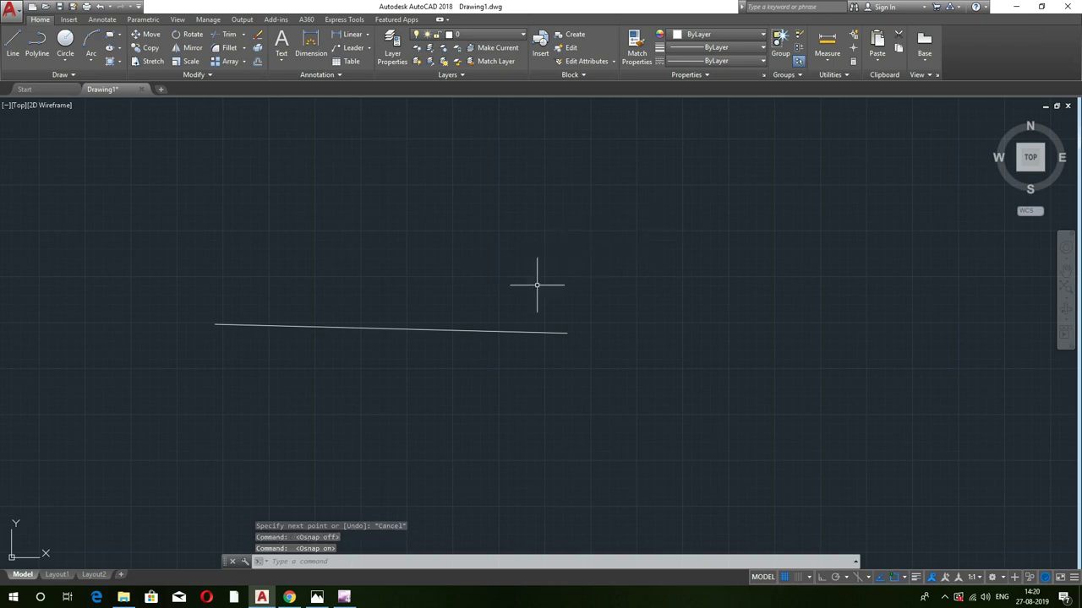
text(l)
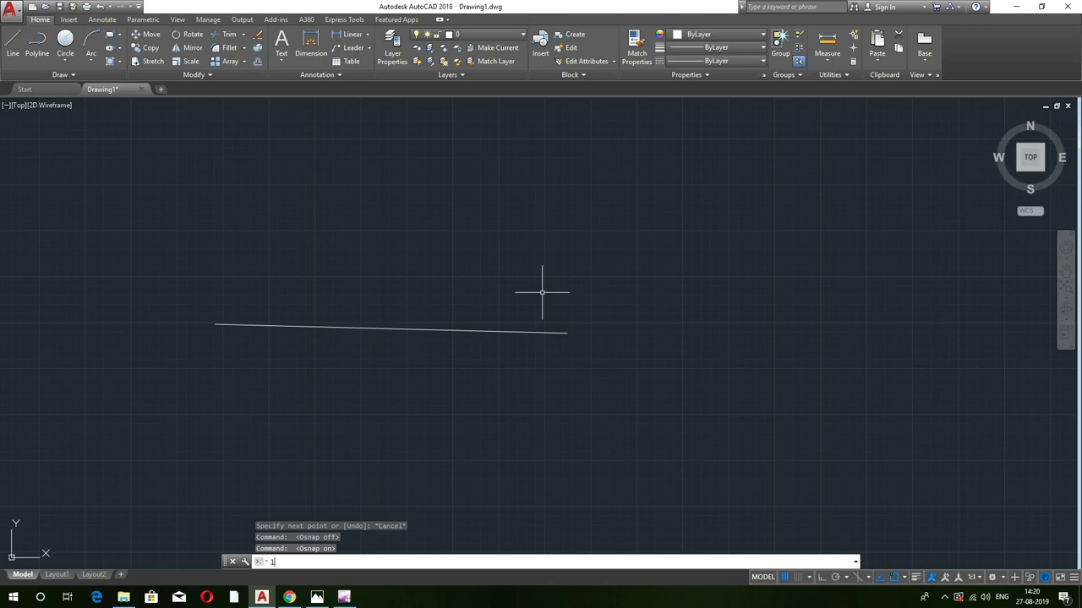
key(Return)
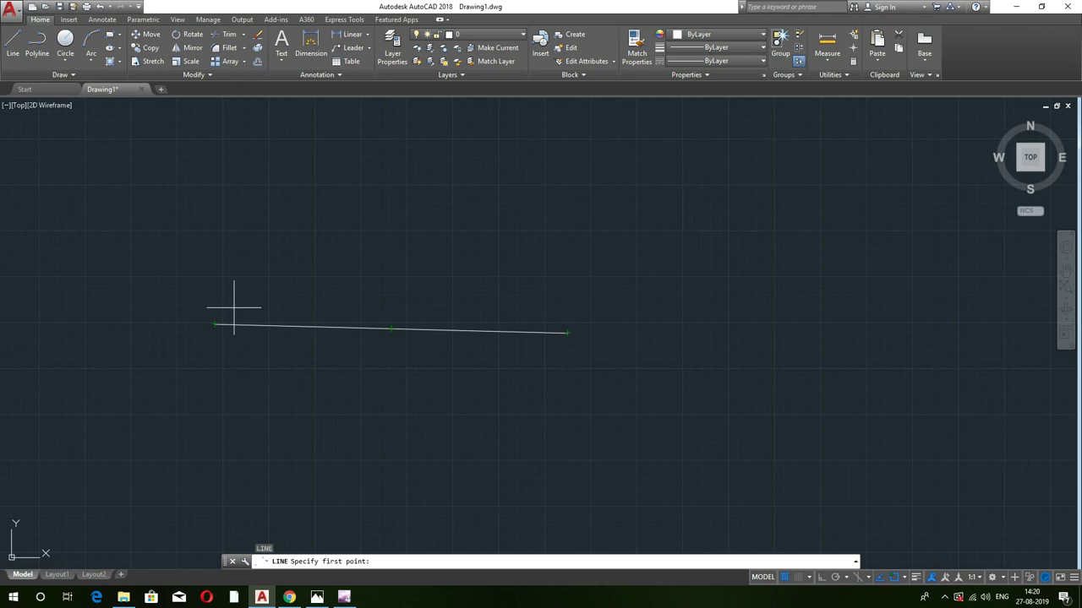
key(F3)
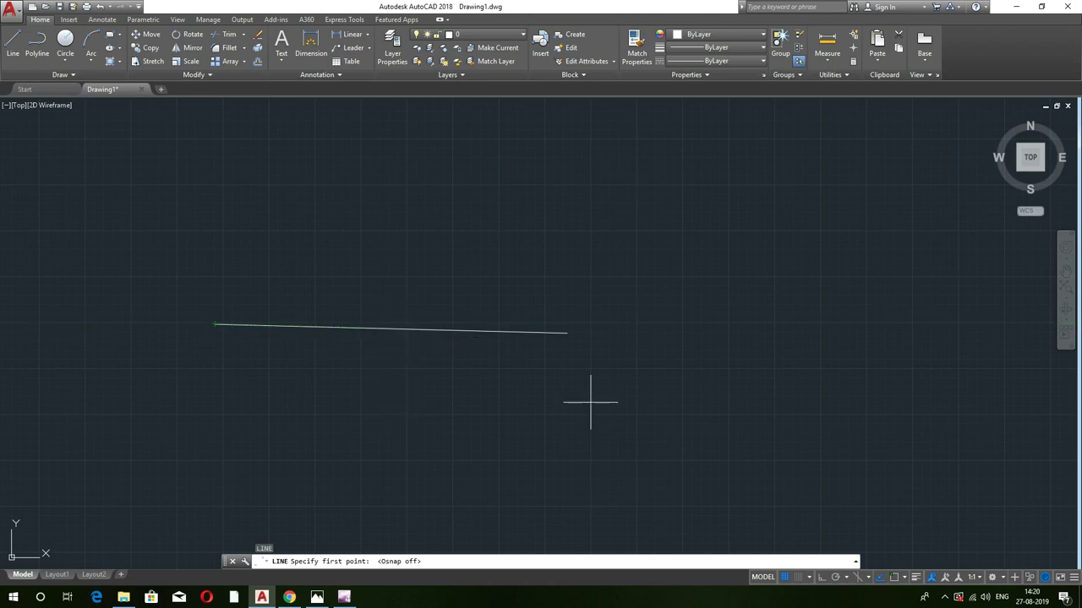
text(1)
text(l)
key(Return)
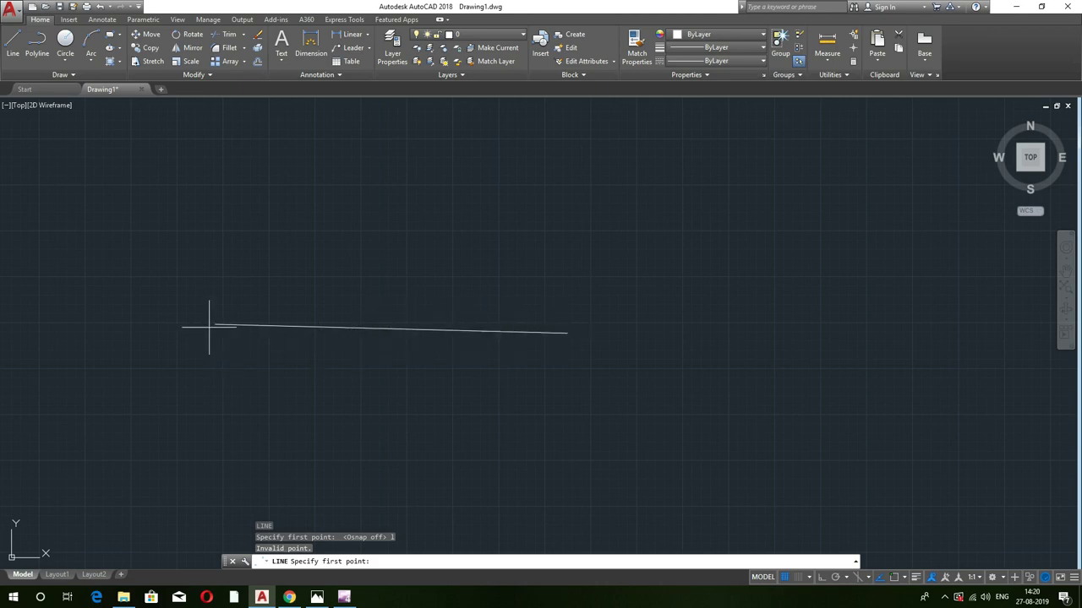
key(F3)
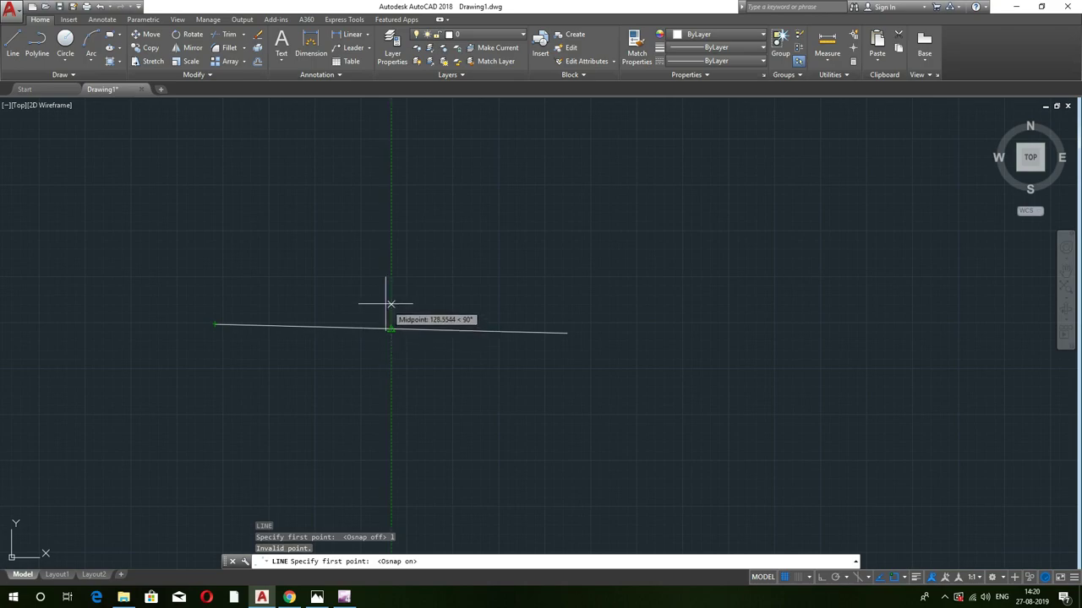
Review the handwritten function-key notes, then turn Ortho mode on with F8 in AutoCAD
click(317, 597)
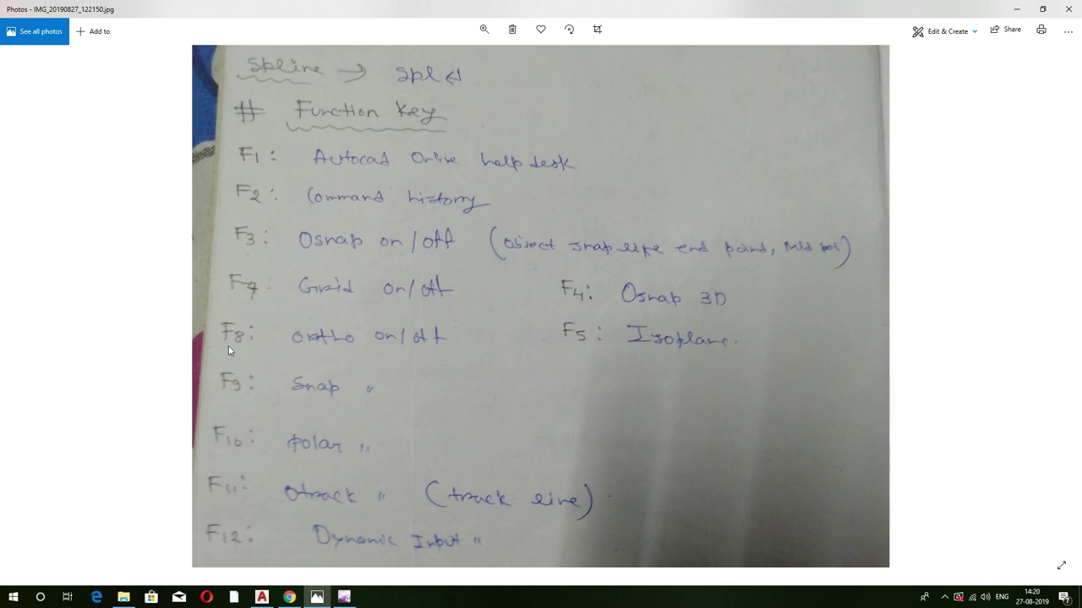
click(262, 597)
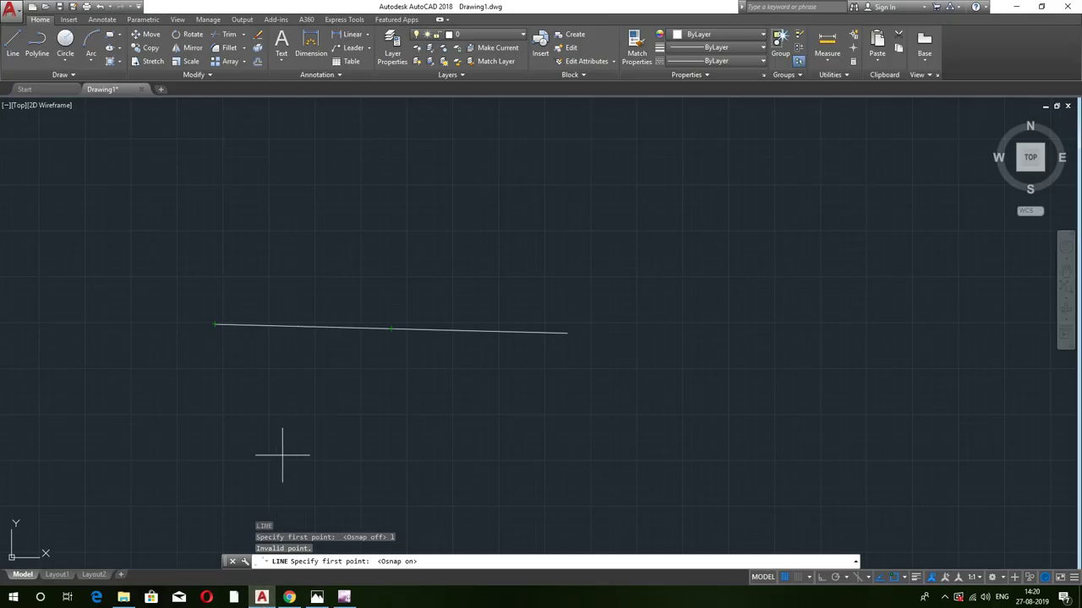
key(F8)
key(F8)
key(F8)
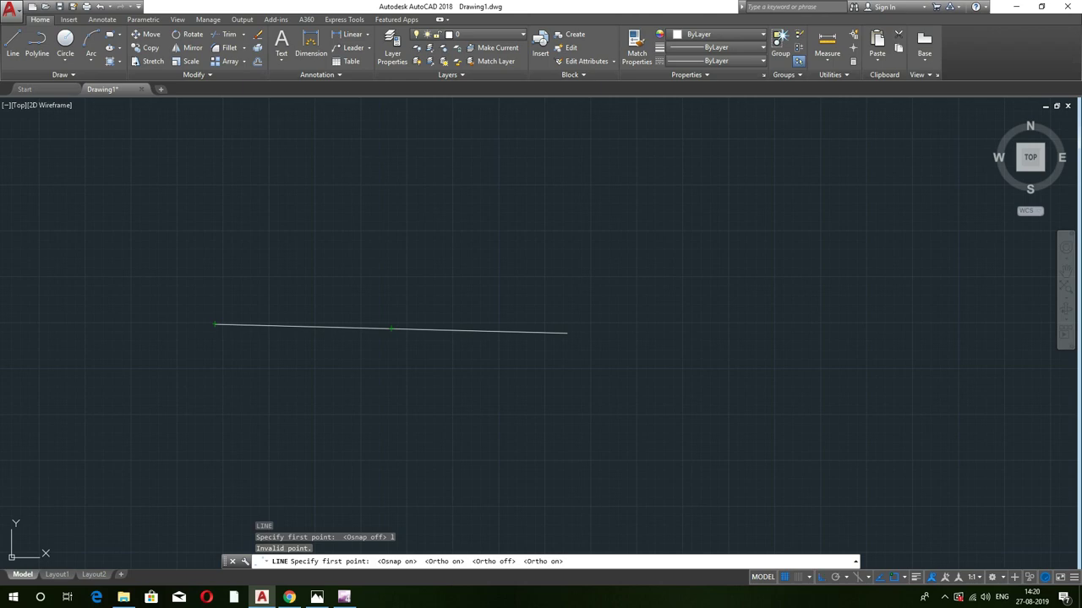
Begin a line chain with a rightward segment, a downward segment and another rightward segment
text( l)
key(Return)
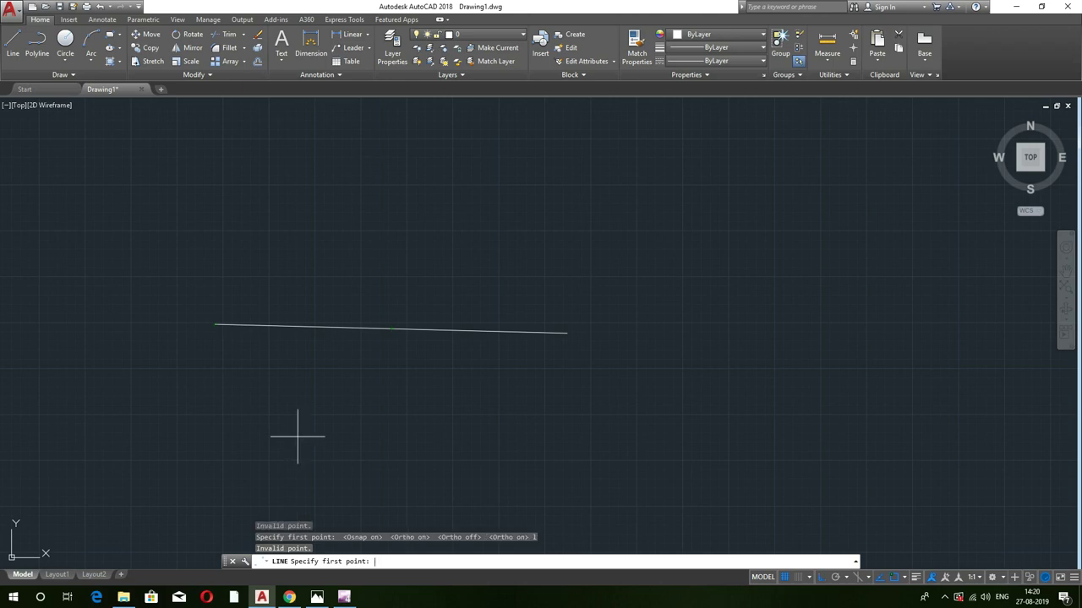
click(302, 201)
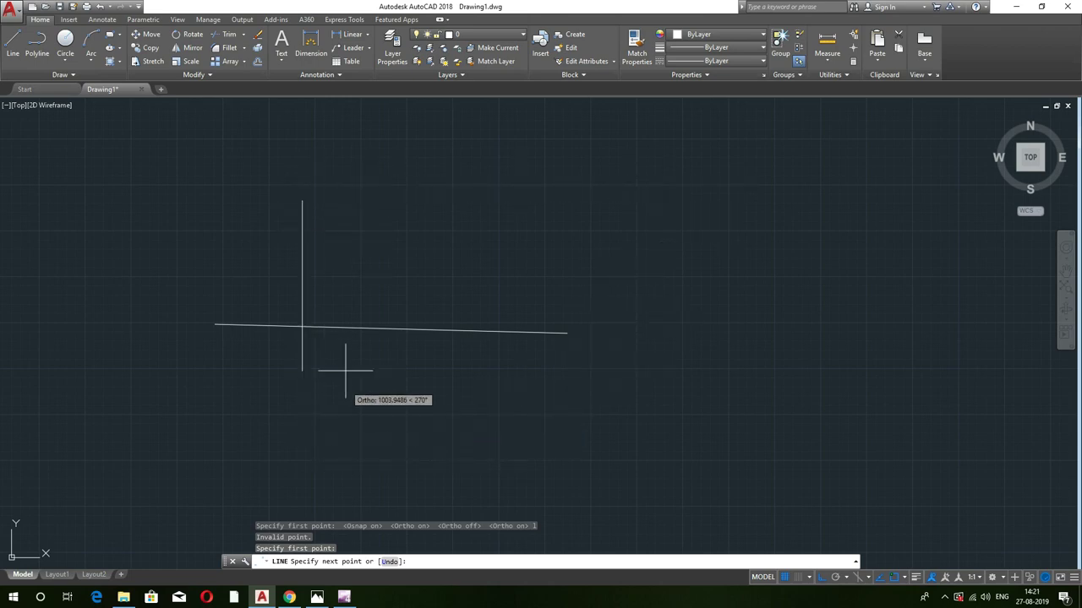
click(608, 187)
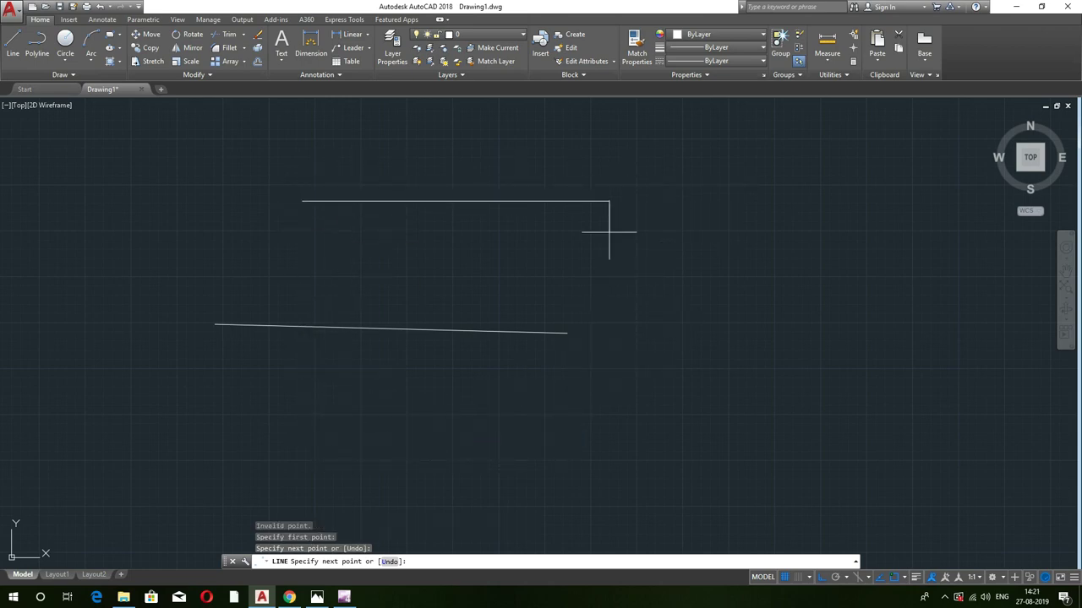
click(616, 438)
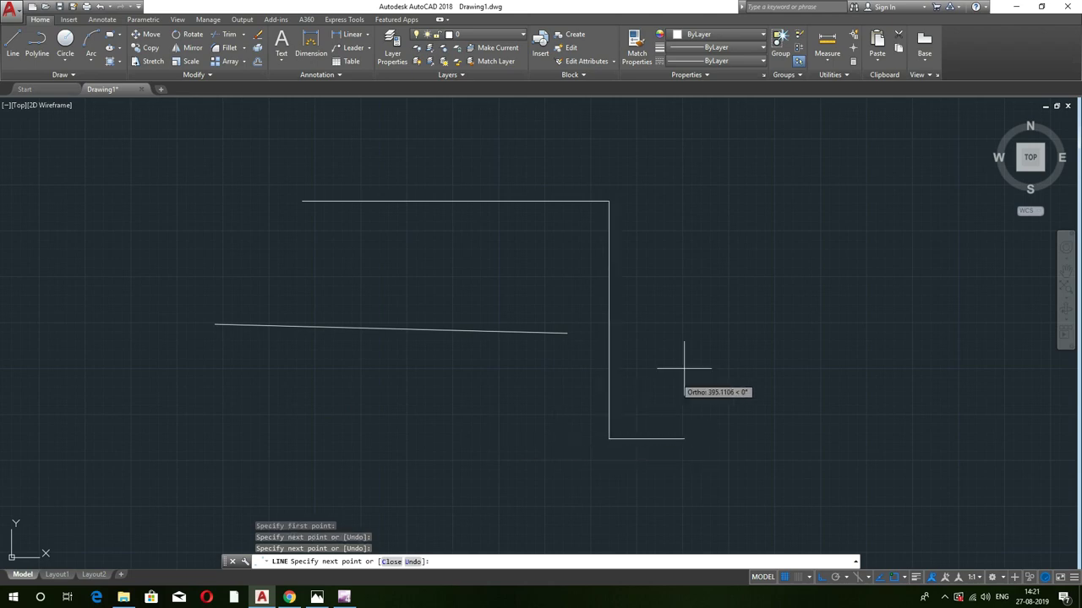
click(837, 387)
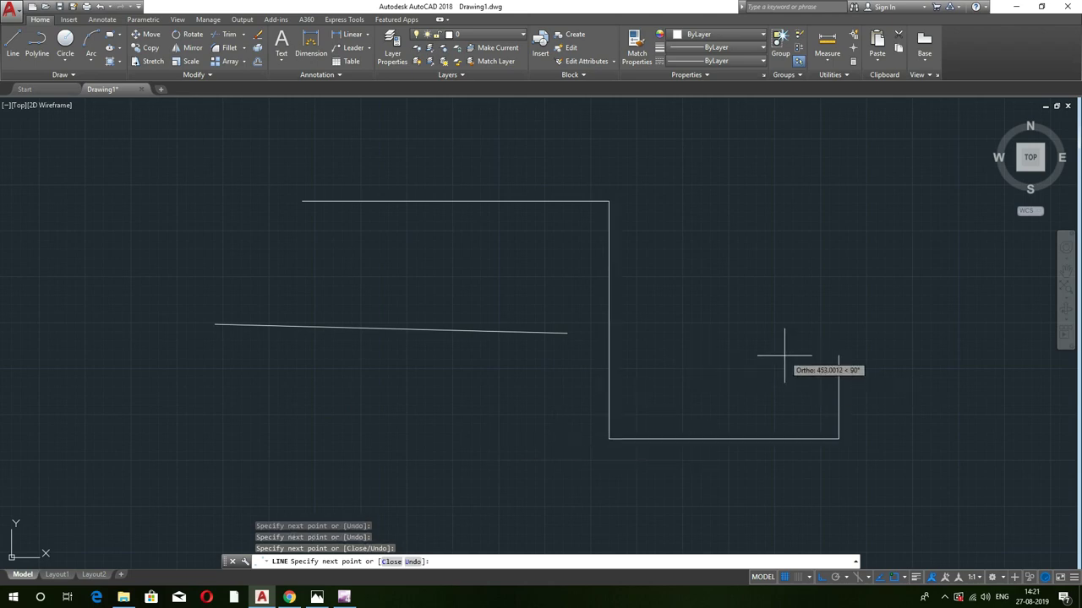
Finish the open box outline with an upward and a leftward segment, then reopen the notes
key(F8)
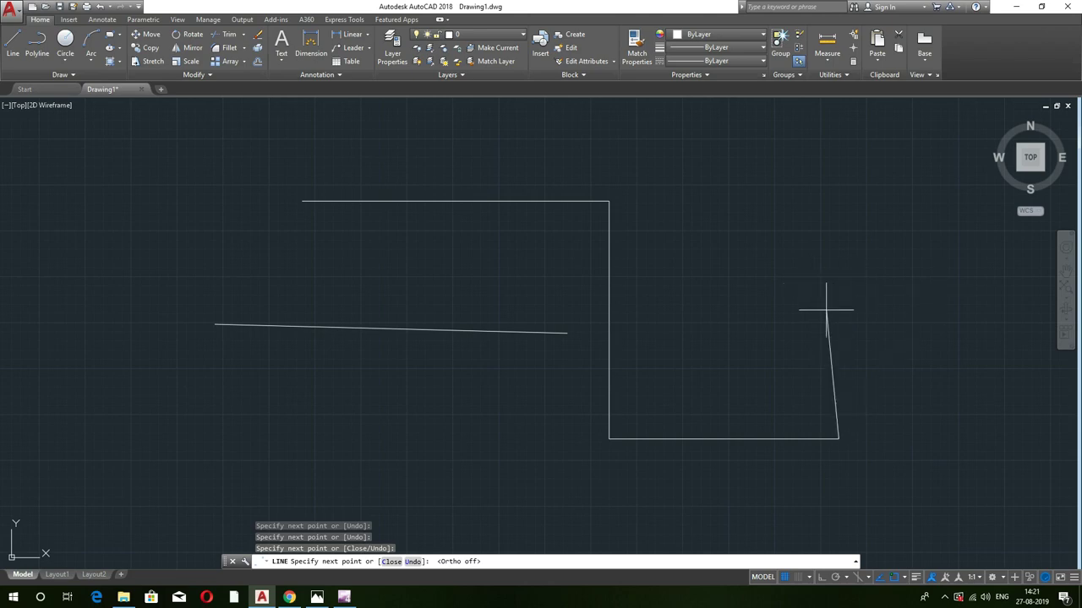
key(F8)
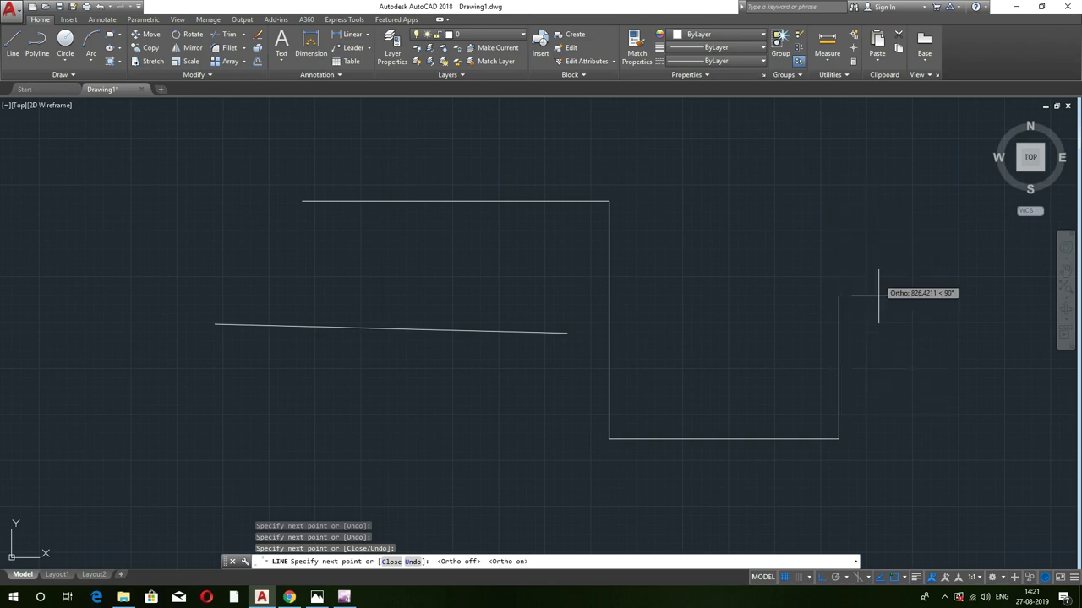
click(867, 236)
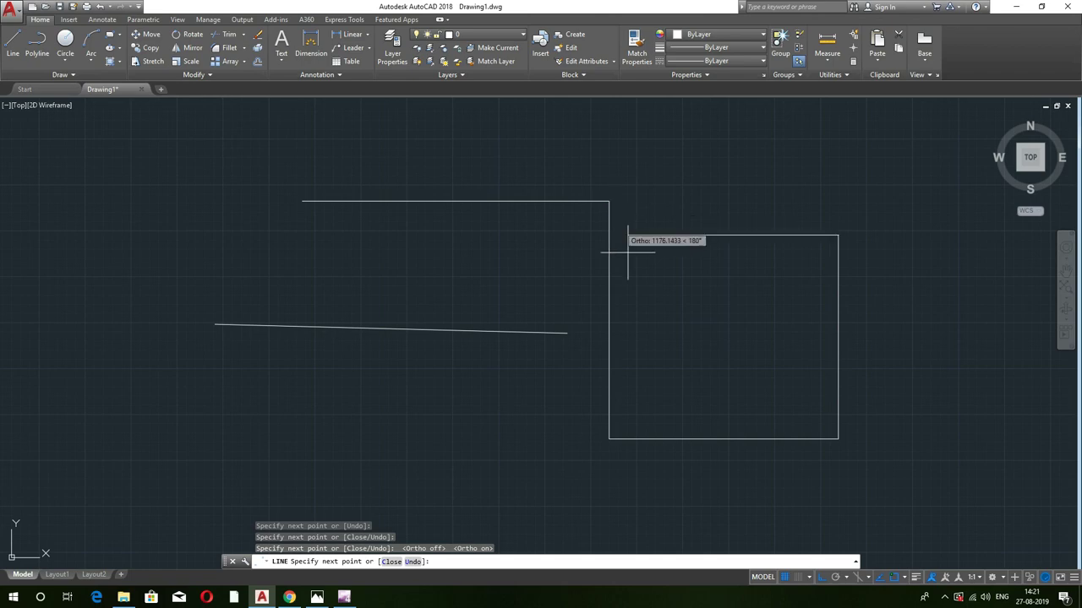
click(637, 272)
key(Return)
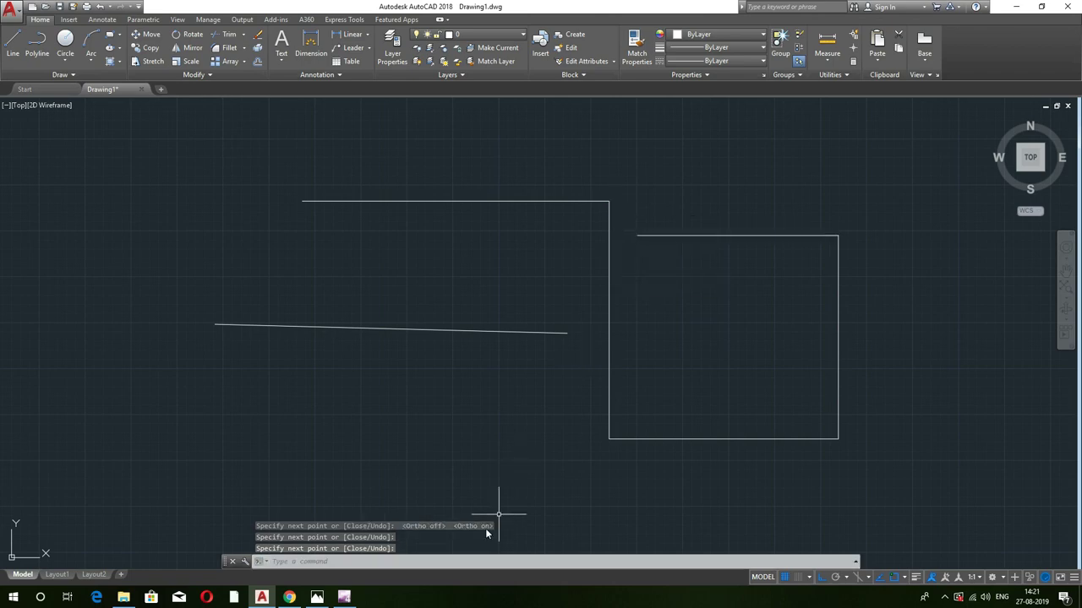
click(315, 598)
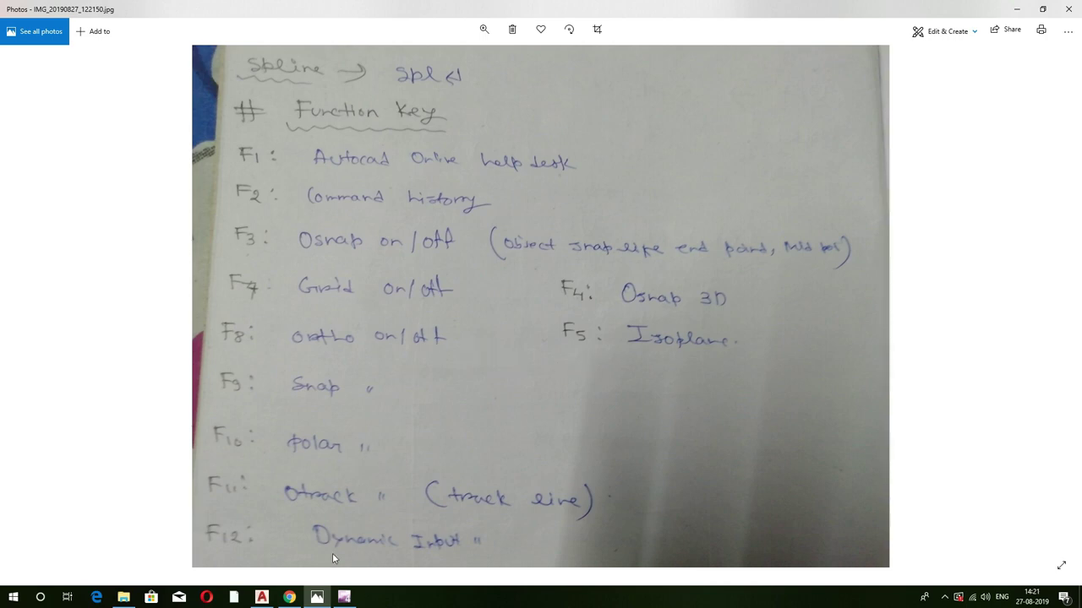
Minimize the function-key notes image in Photos to bring back the AutoCAD drawing
click(318, 599)
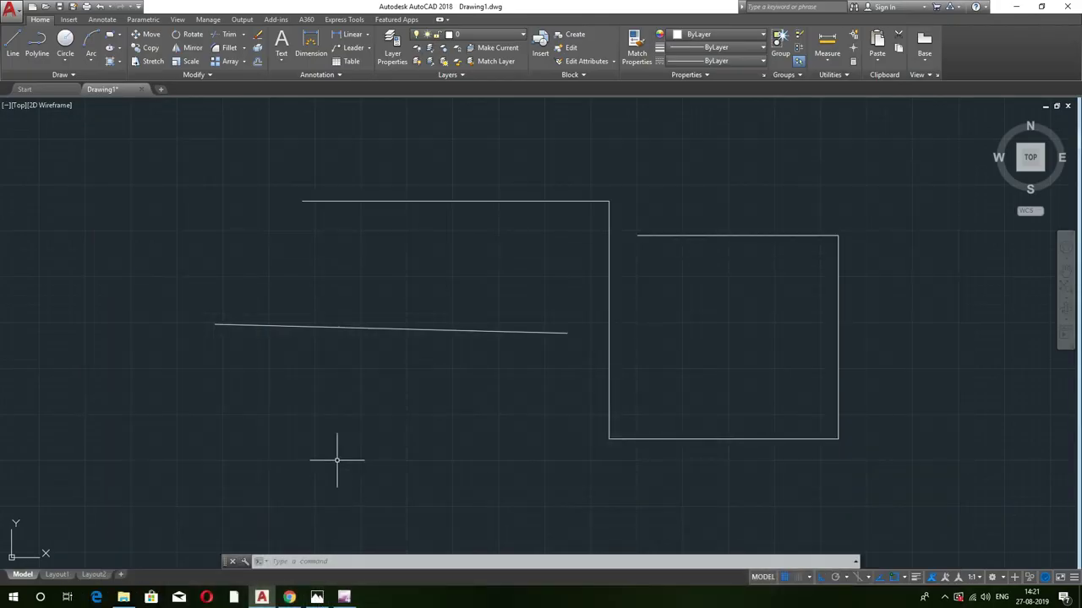
Draw the small upper-left rectangle with LINE, placing its corners and closing back to the start
text(l)
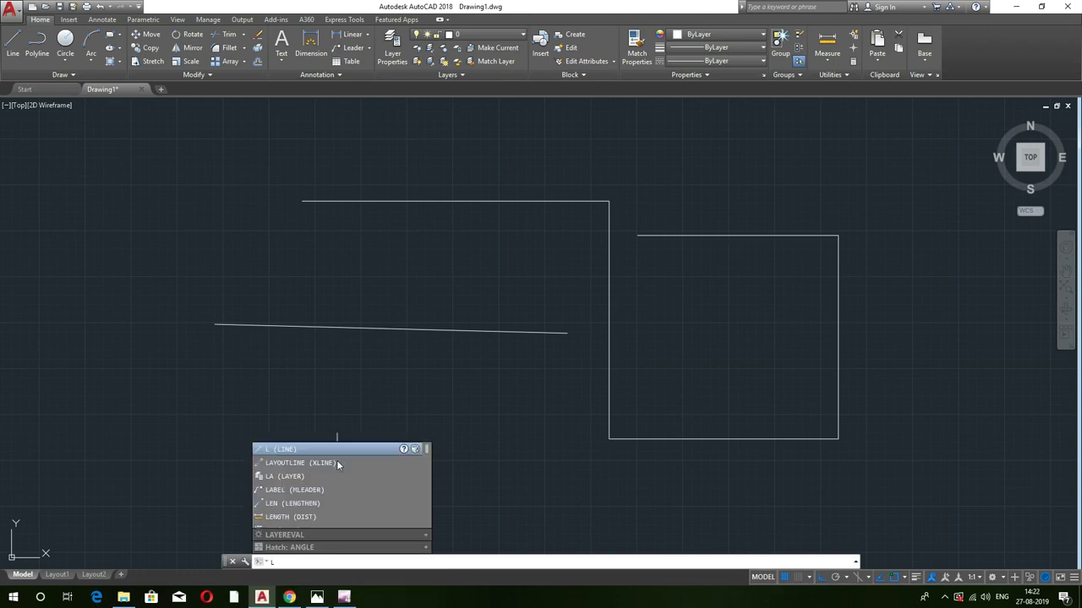
key(Return)
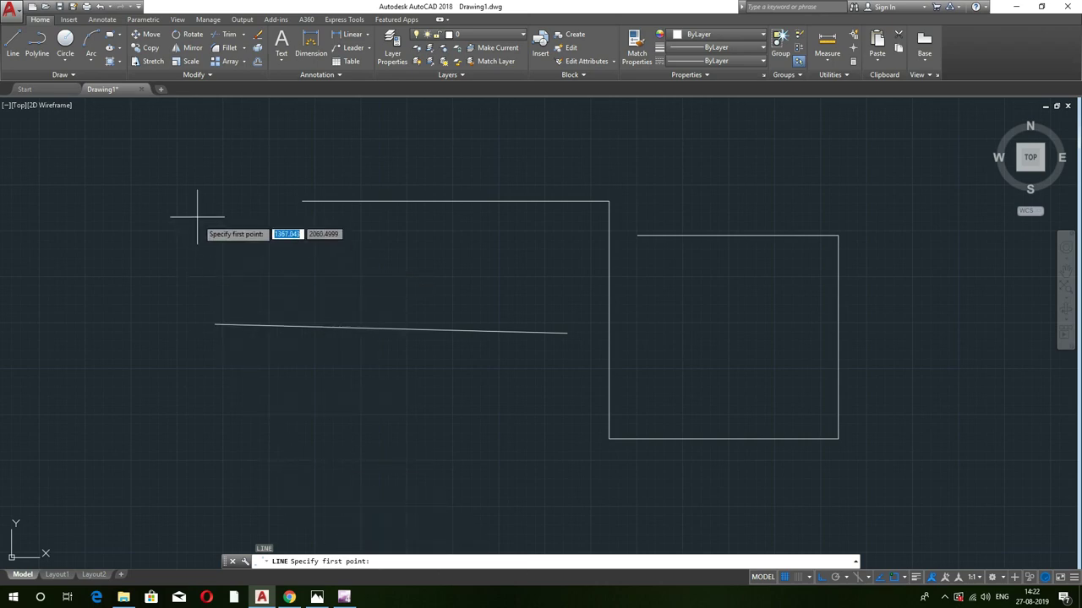
click(135, 213)
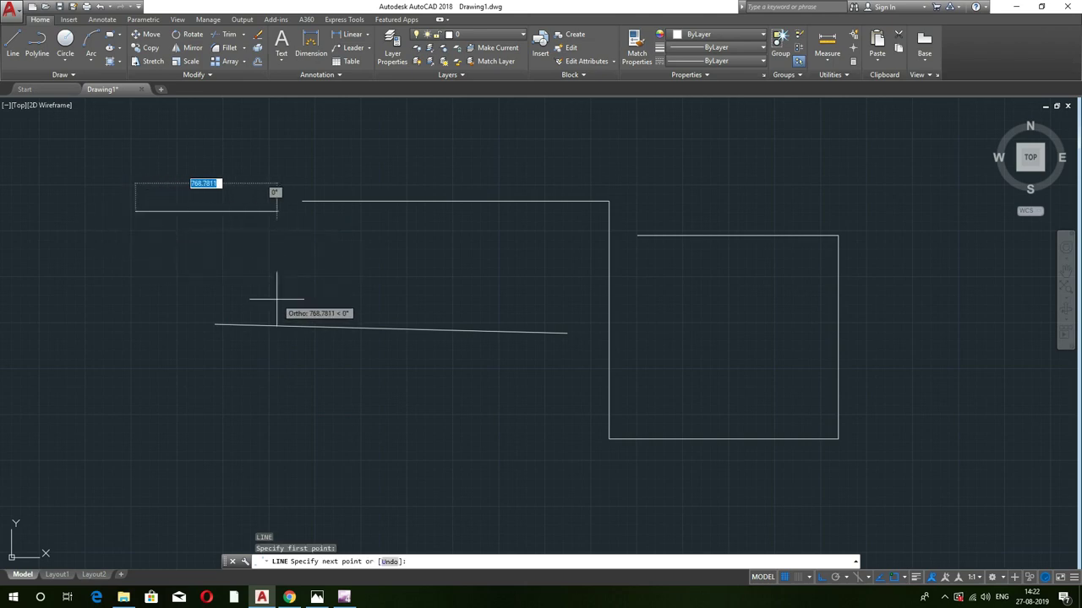
click(250, 212)
click(250, 290)
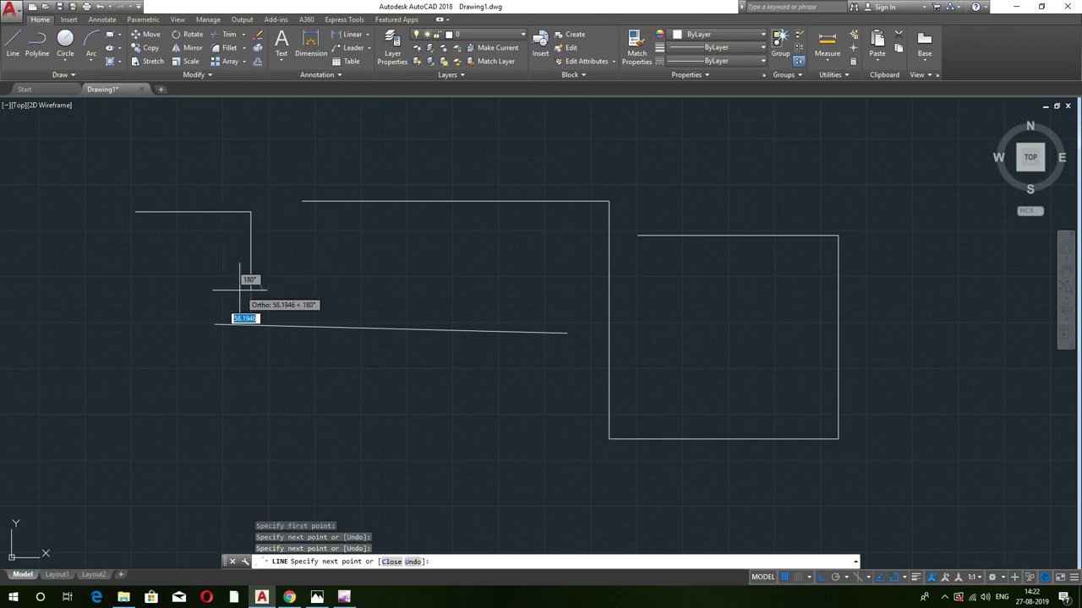
click(135, 289)
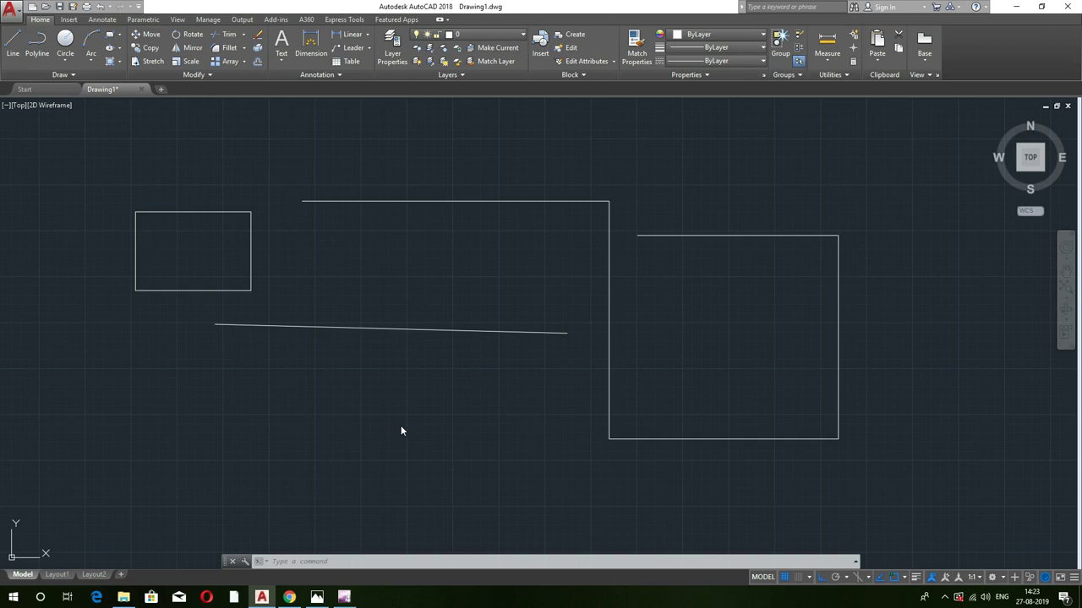
Scroll through Autodesk's AutoCAD keyboard shortcuts page in Chrome
click(289, 598)
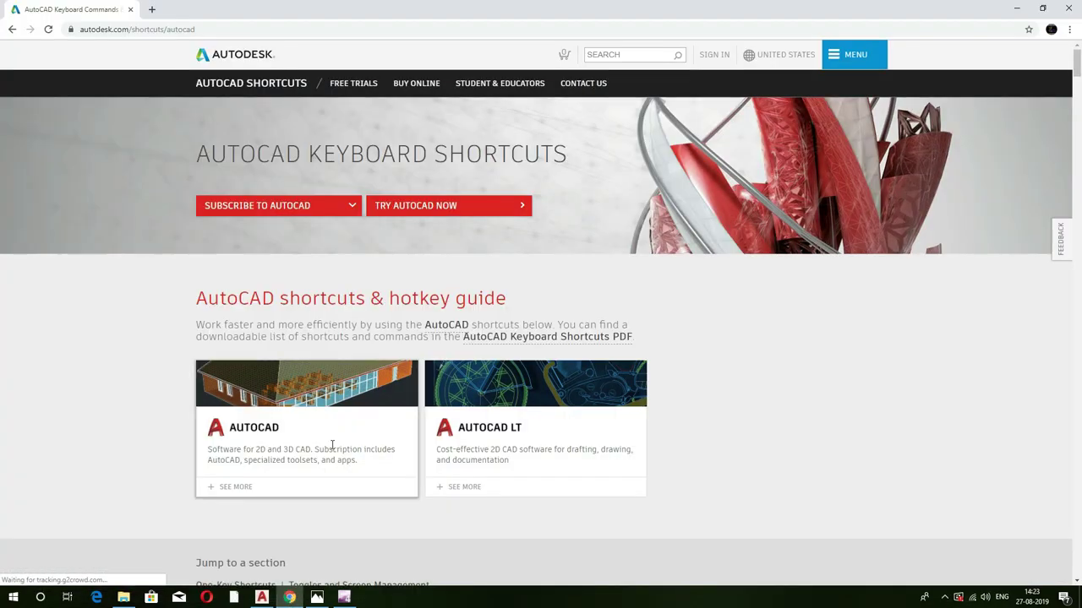
scroll(415, 192, down, 4)
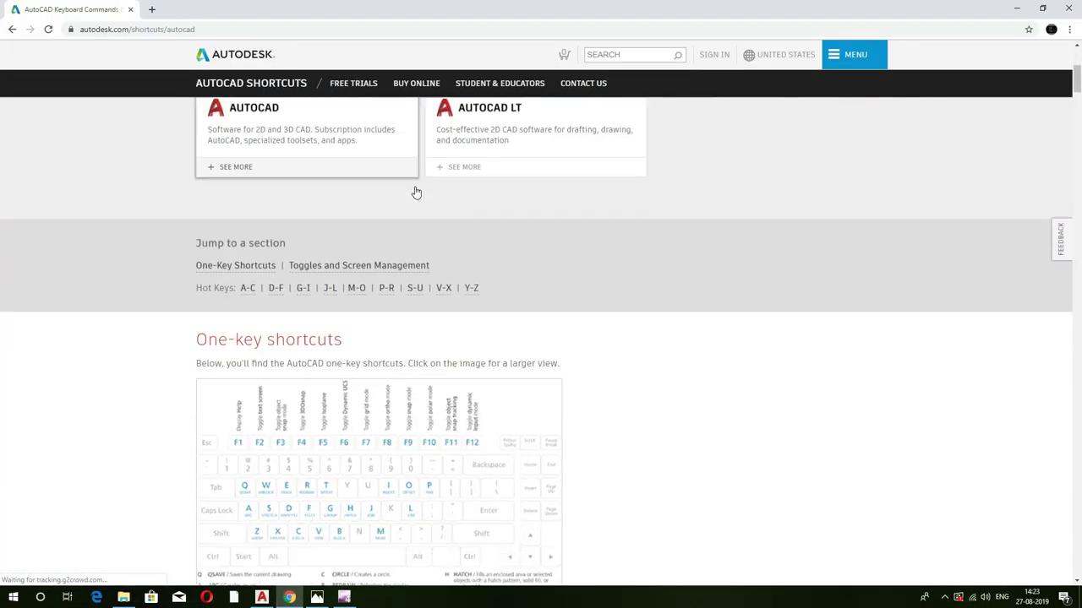
scroll(415, 192, down, 3)
scroll(370, 284, down, 3)
scroll(357, 338, down, 4)
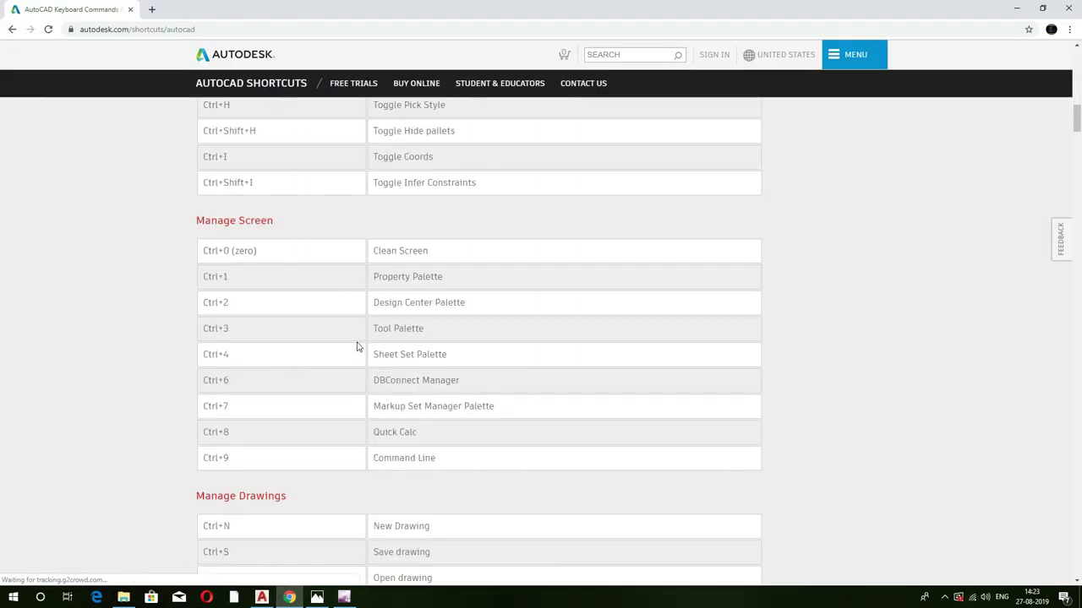
scroll(357, 342, down, 4)
scroll(358, 335, down, 6)
scroll(357, 333, down, 4)
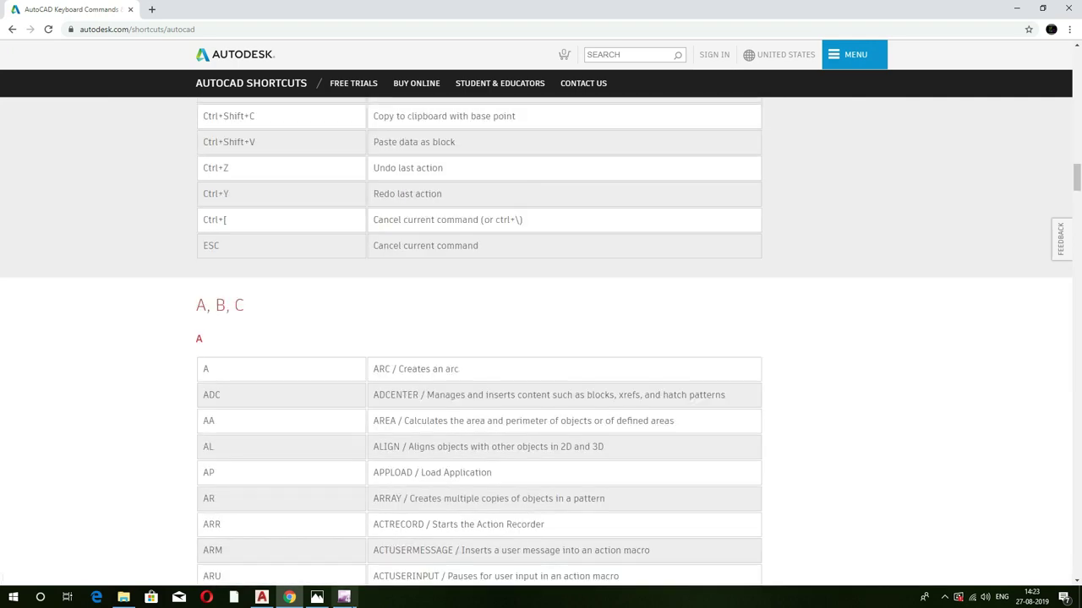
mouse_move(343, 597)
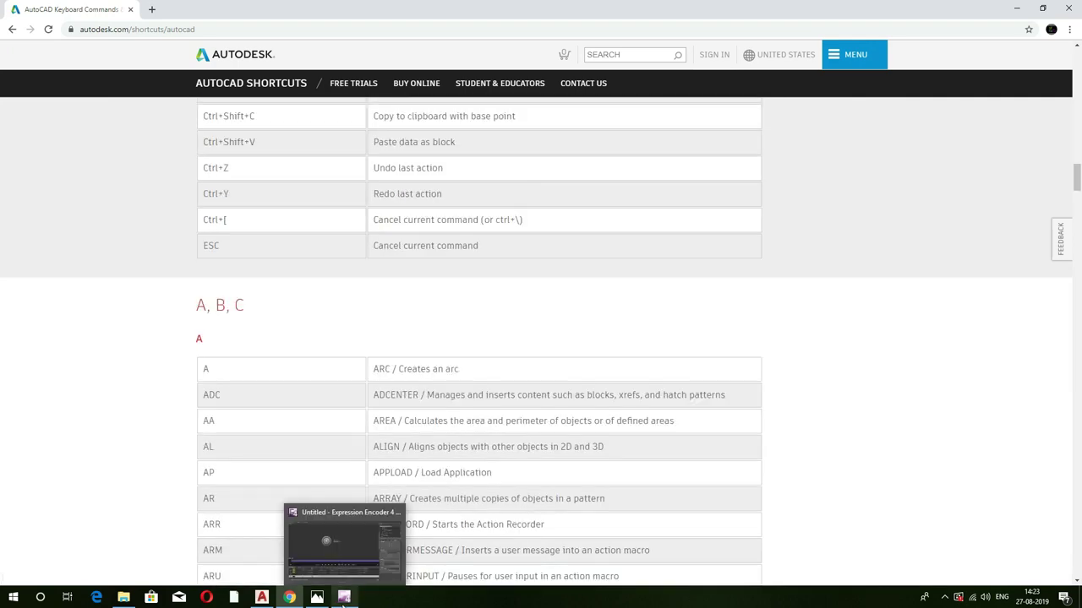
Switch briefly to Expression Encoder, then back to the AutoCAD drawing
click(343, 599)
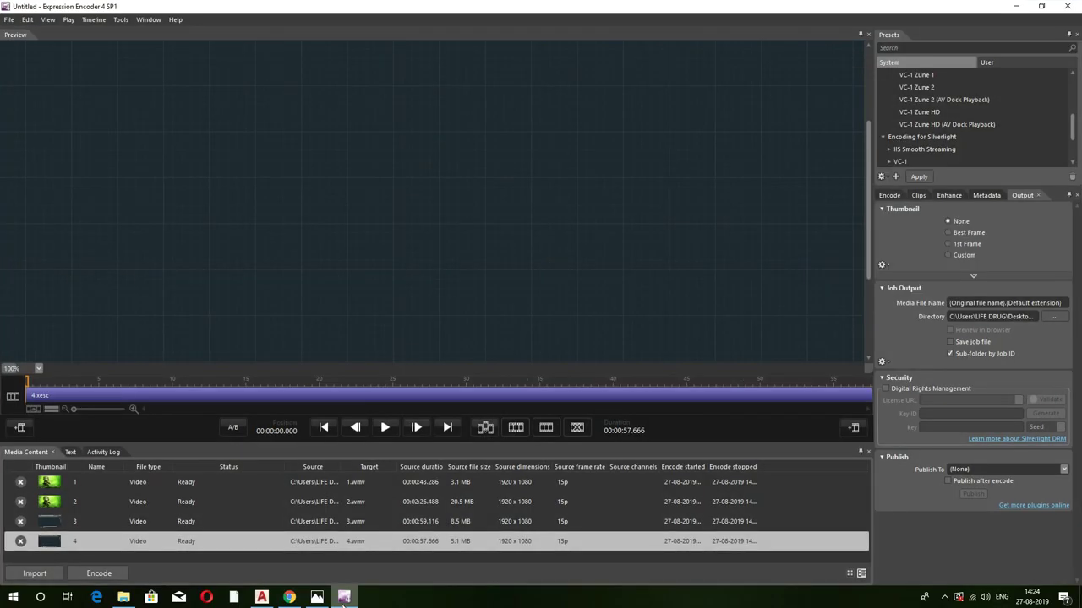
click(289, 599)
click(261, 598)
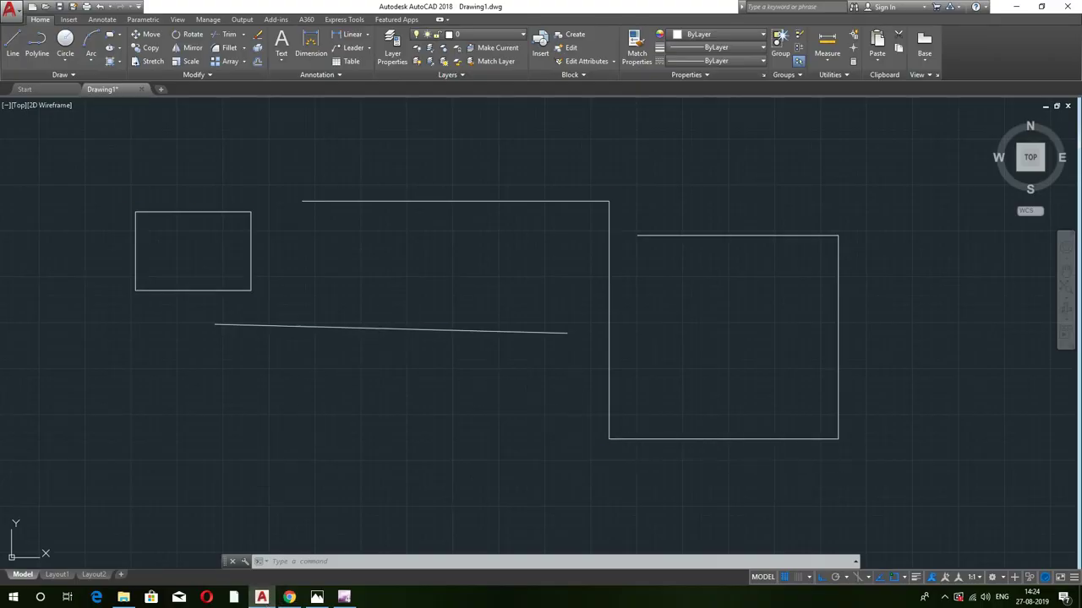
Select all 10 objects with Ctrl+A and erase them with Delete
key(ctrl+a)
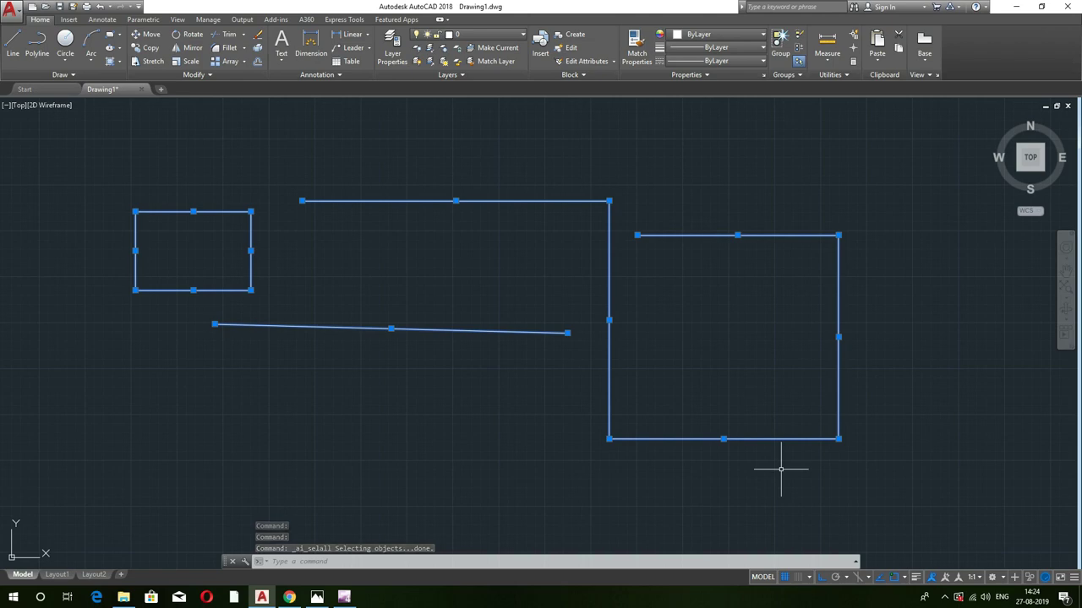
key(Delete)
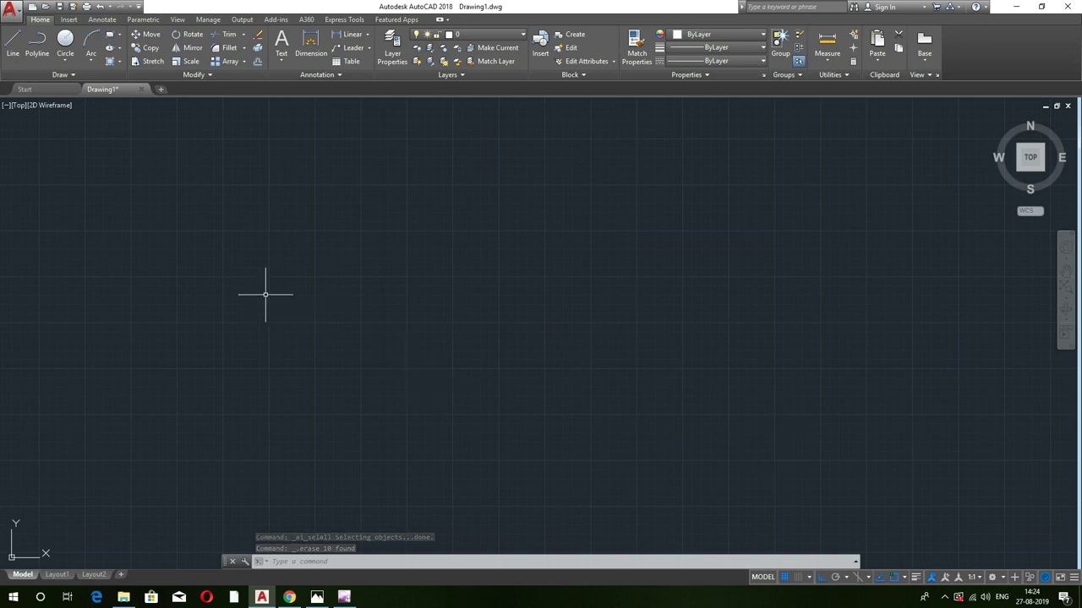
text(U)
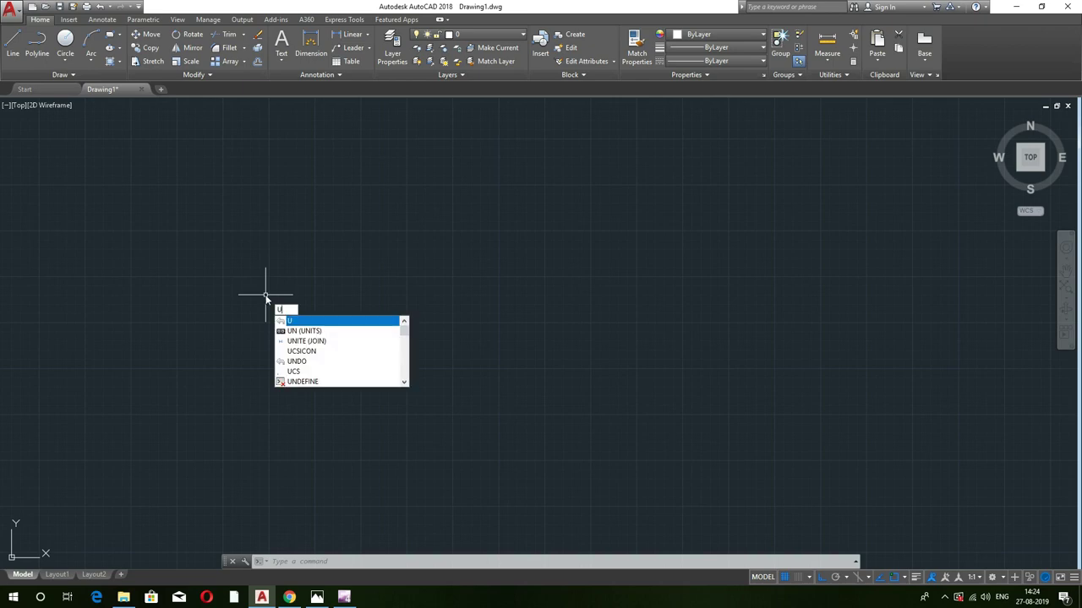
text(N)
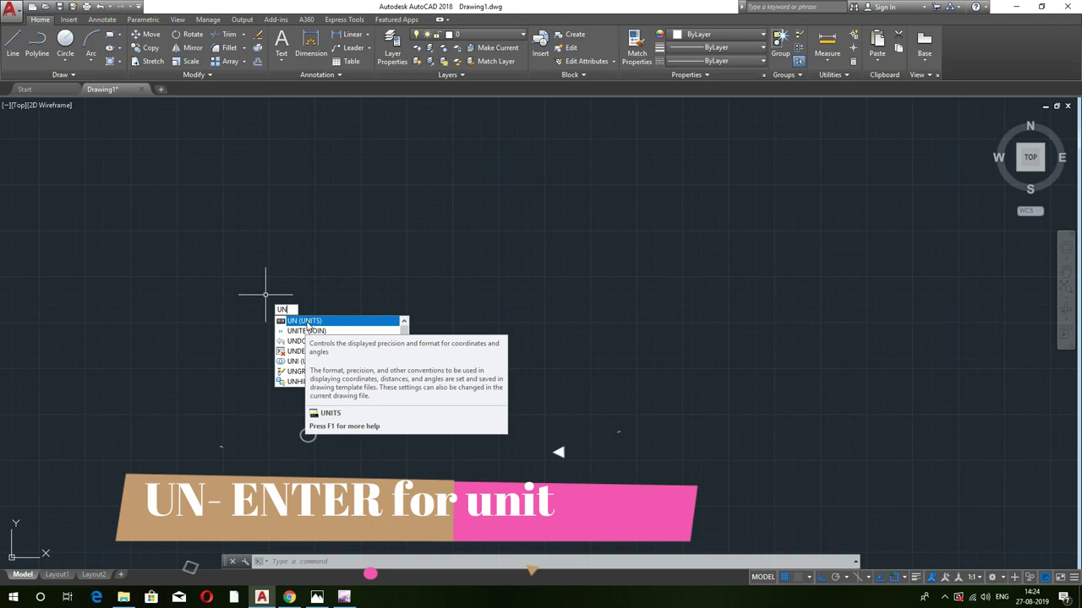
key(Return)
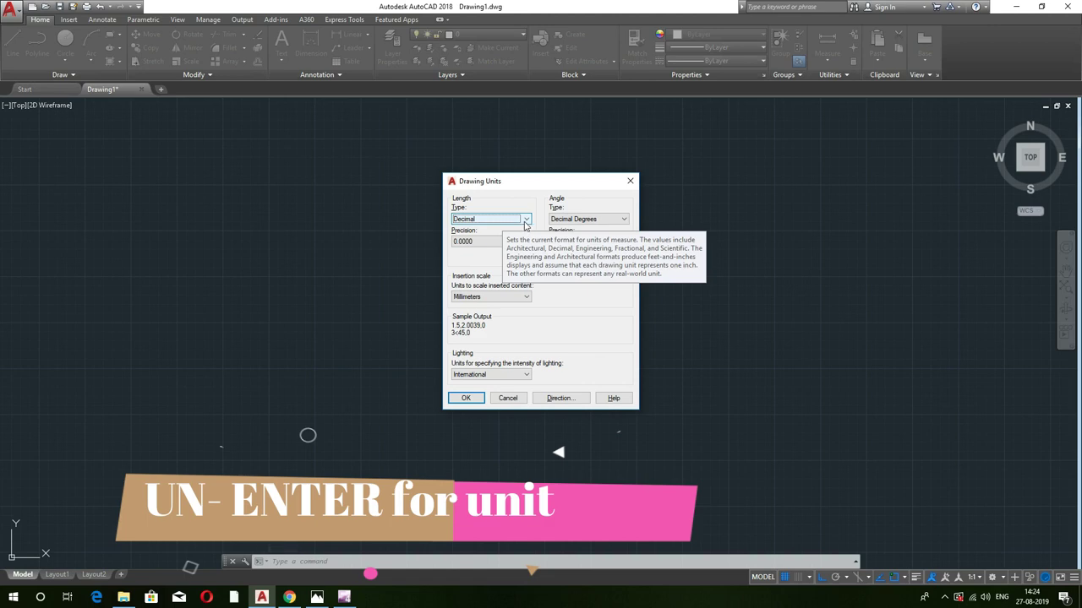
click(524, 222)
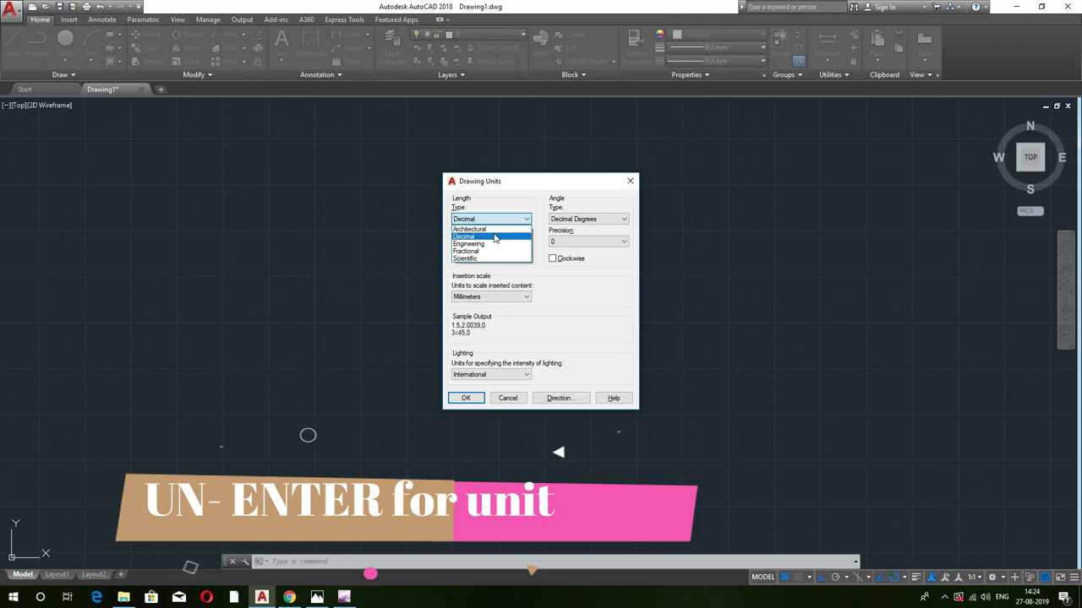
click(474, 237)
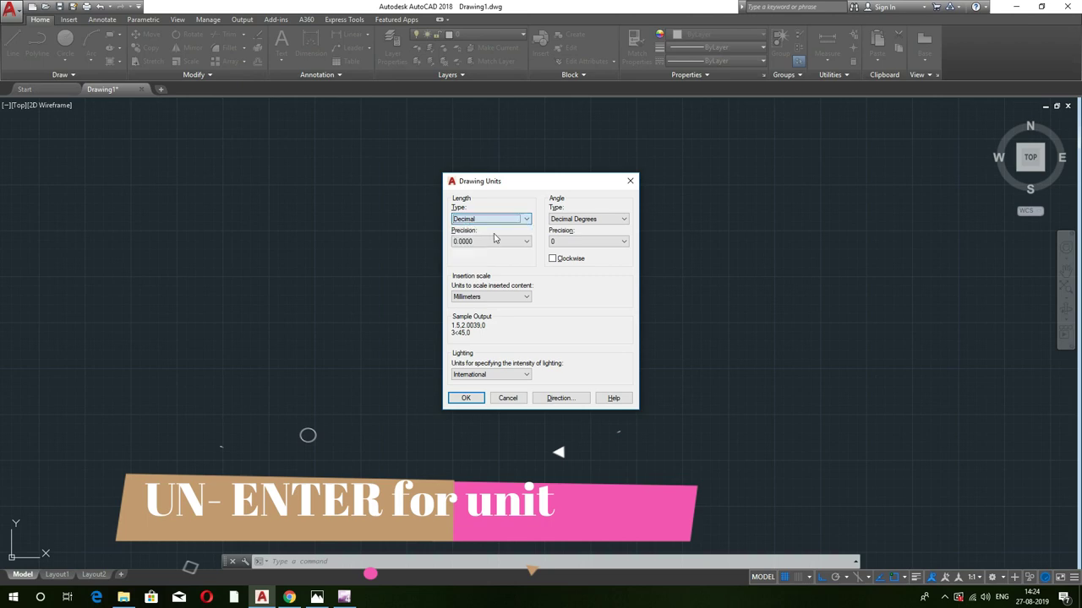
click(486, 300)
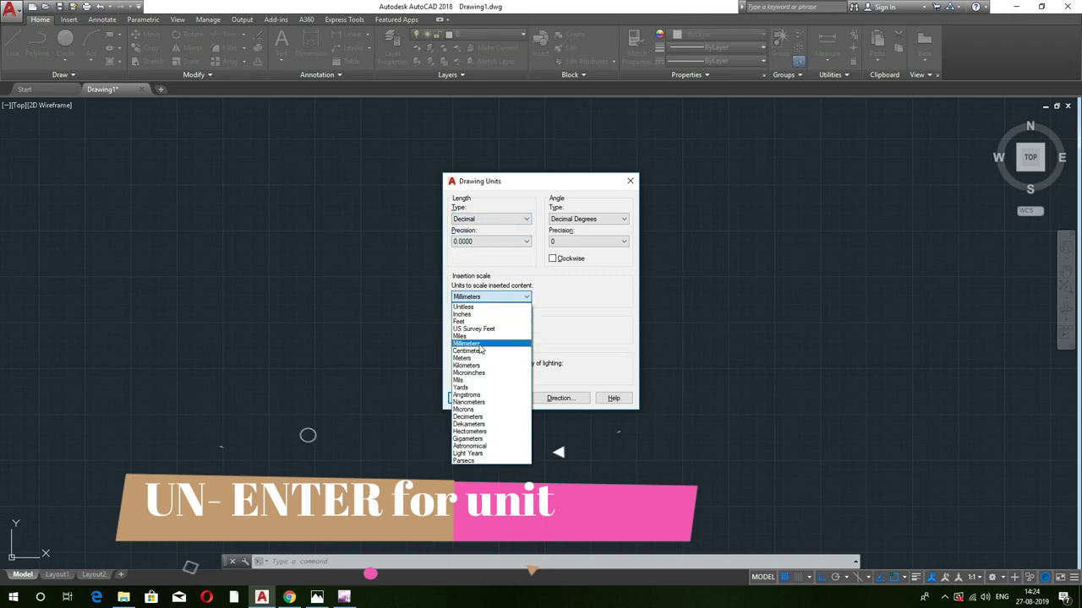
click(480, 279)
click(488, 219)
click(482, 243)
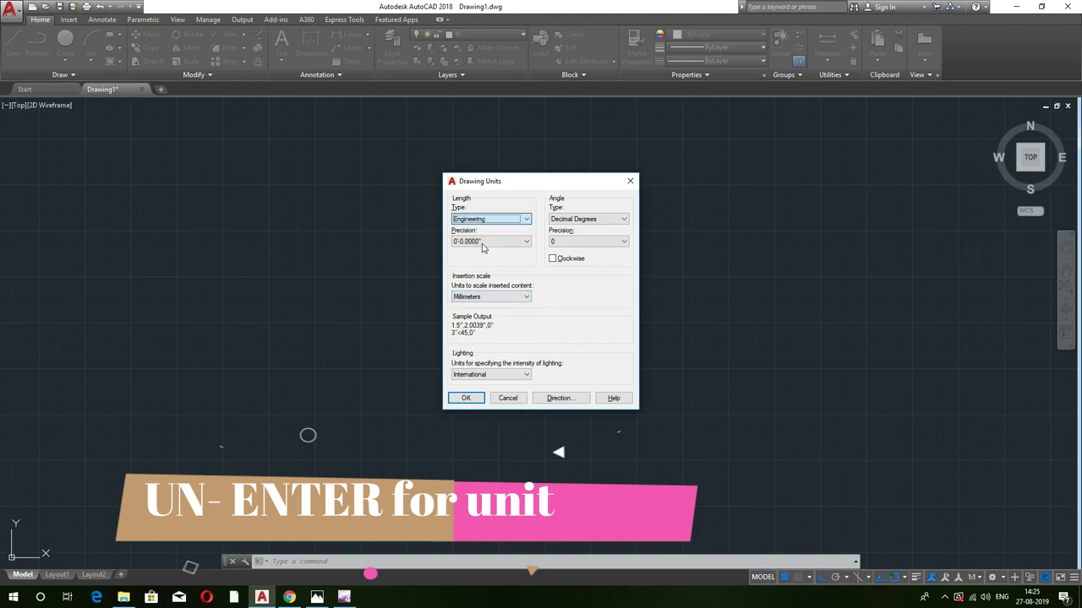
click(486, 297)
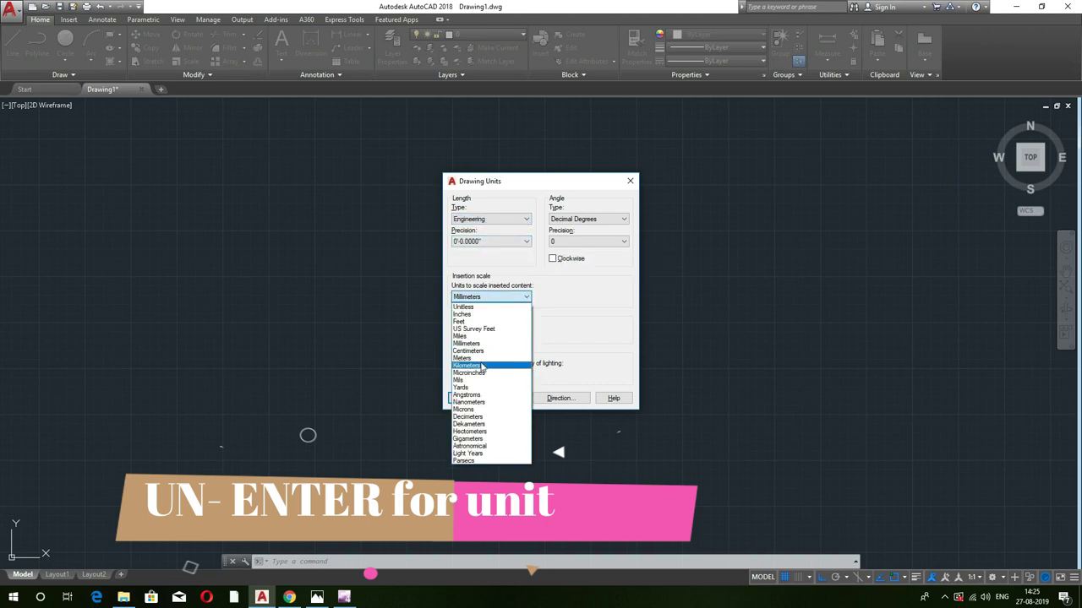
click(470, 315)
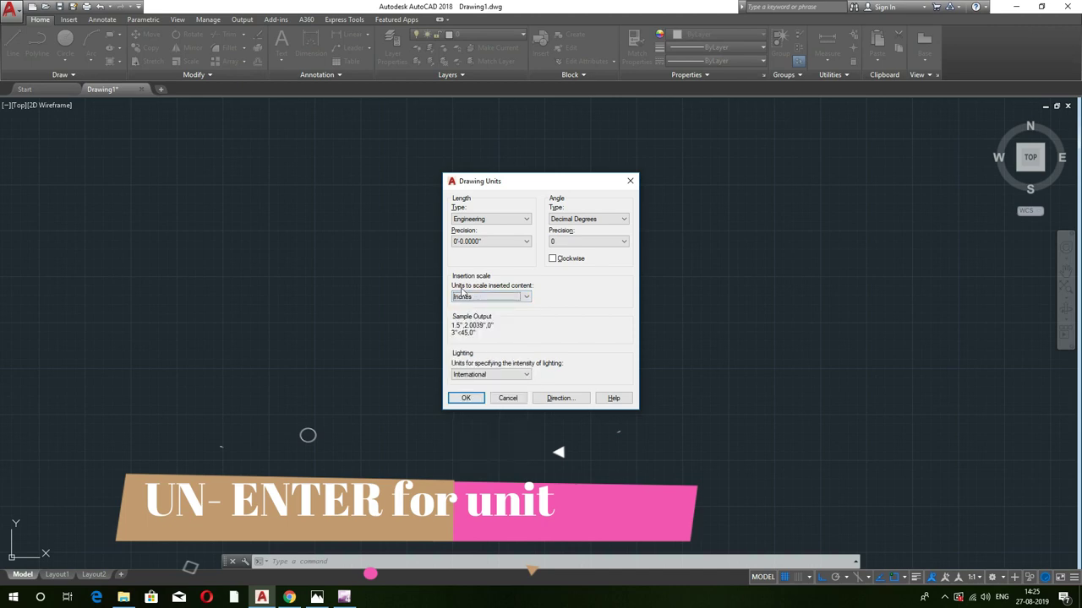
click(512, 223)
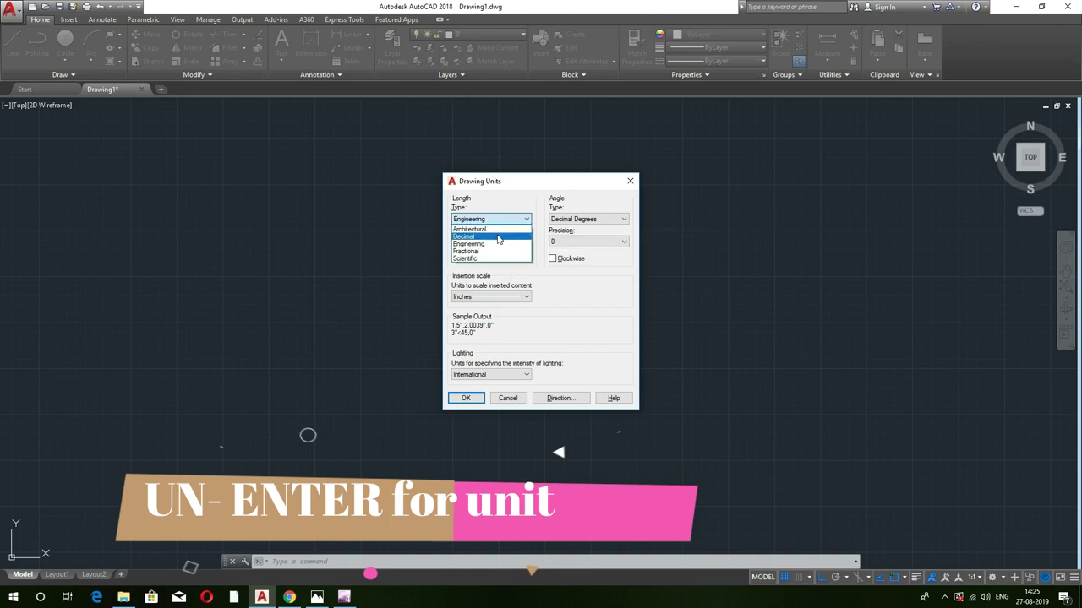
click(499, 237)
click(489, 300)
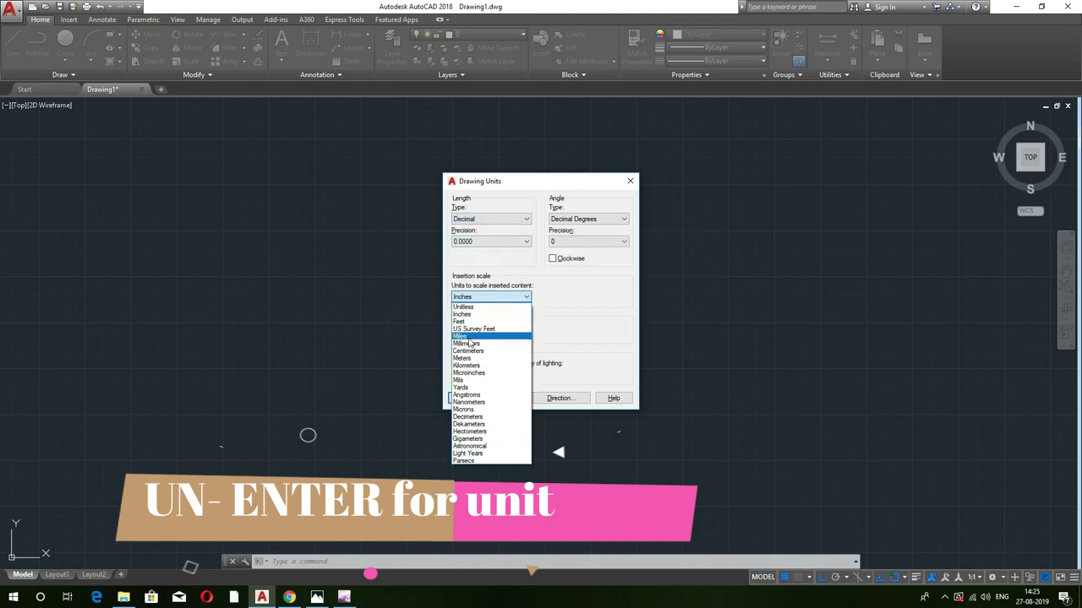
click(466, 343)
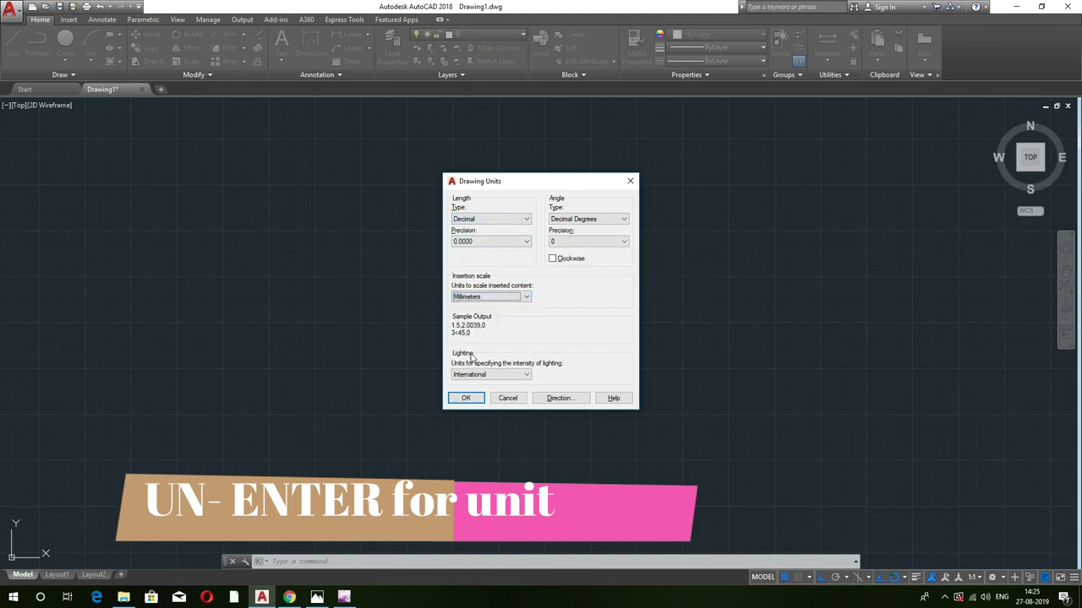
click(467, 397)
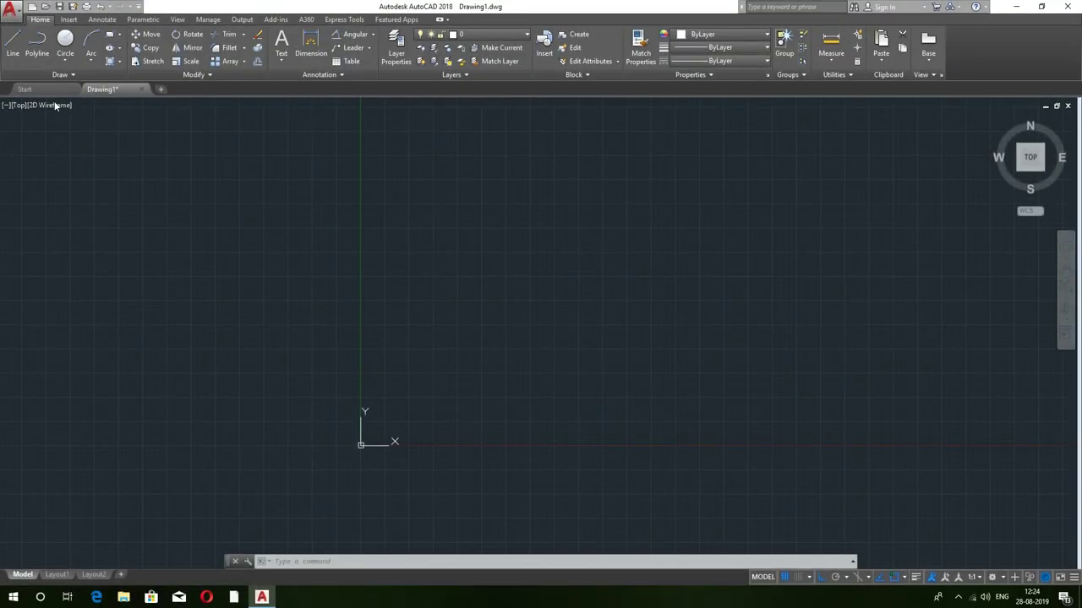
Draw a square from four 1500-unit line segments going right, down, left and up
click(13, 47)
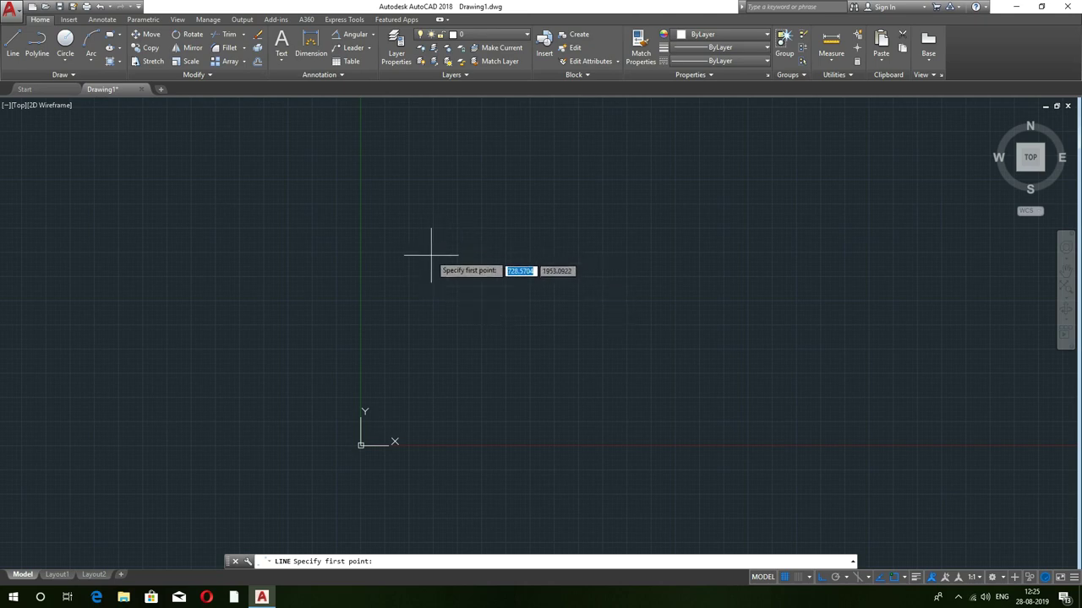
click(431, 251)
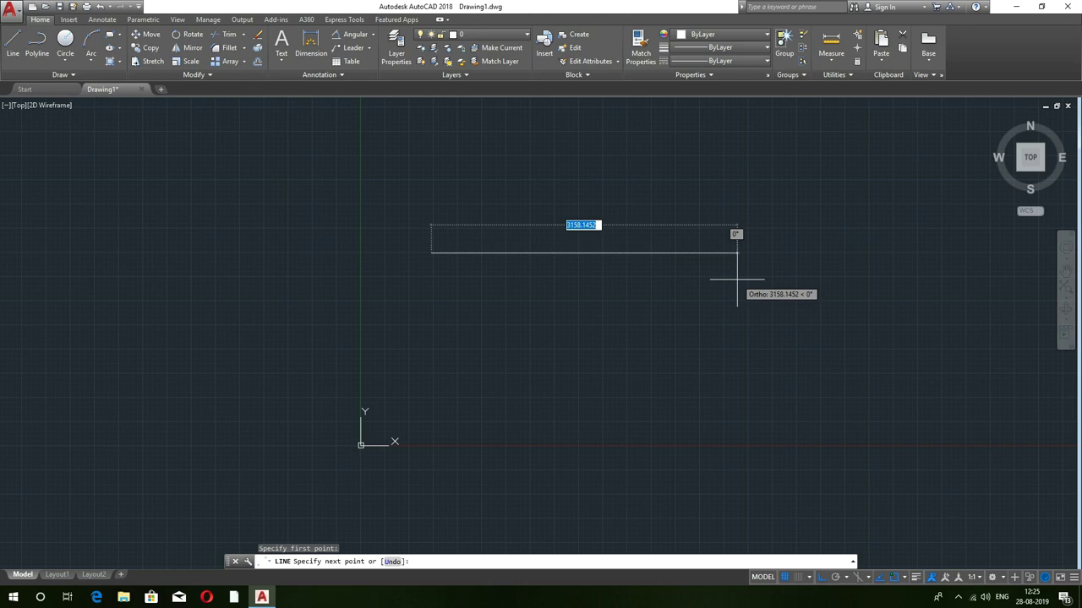
text(1500)
key(Return)
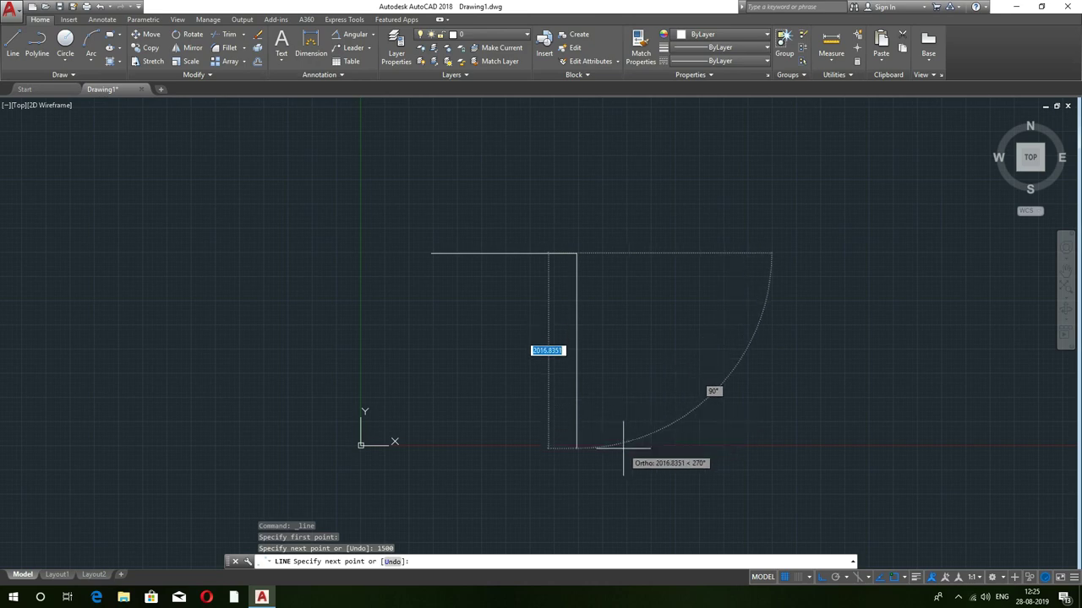
text(1500)
key(Return)
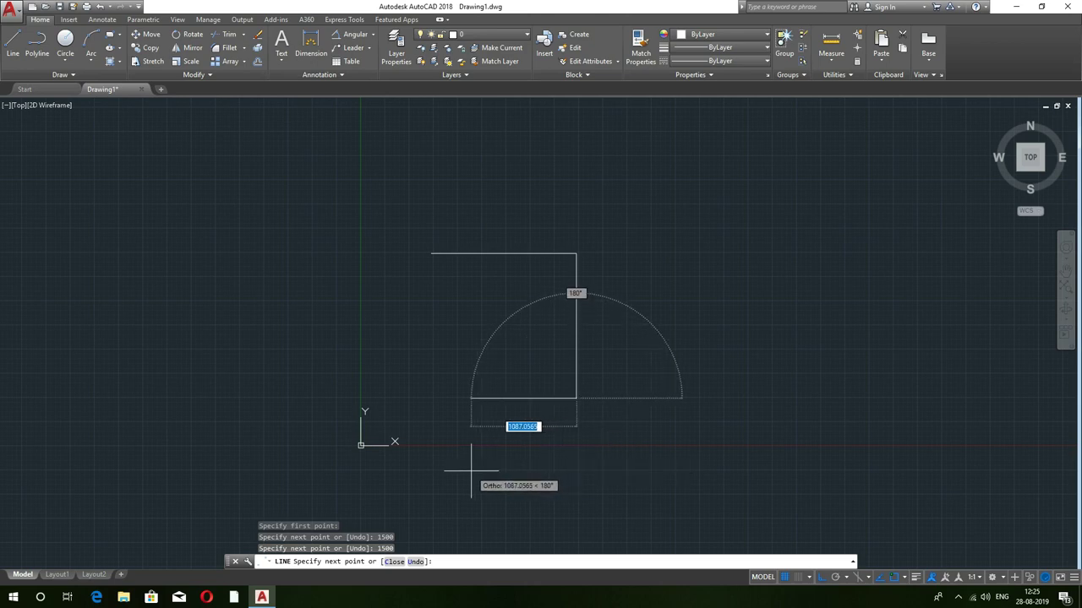
text(1)
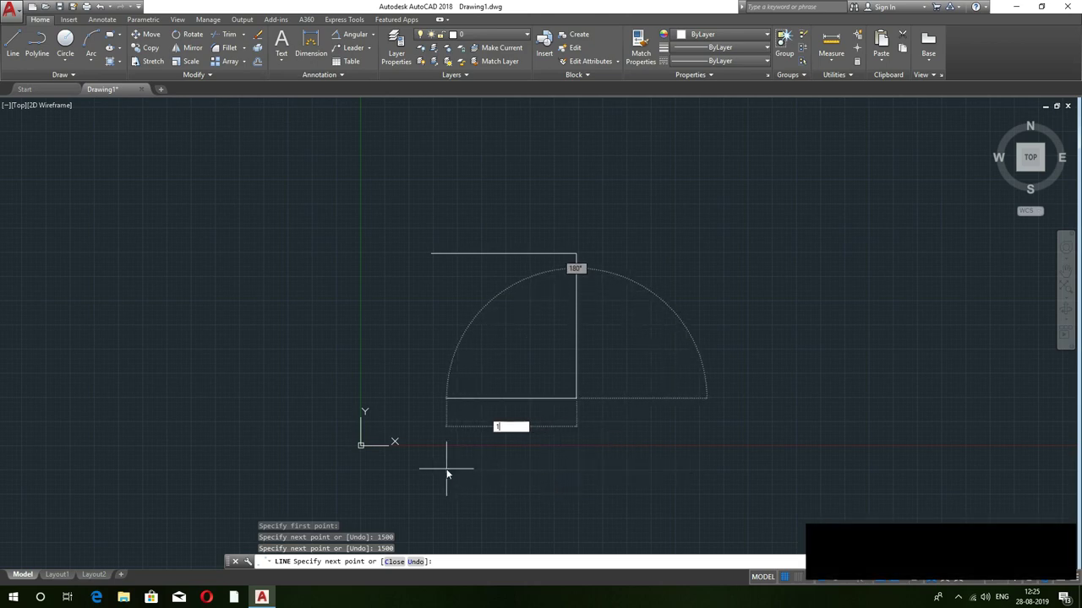
text(500)
key(Return)
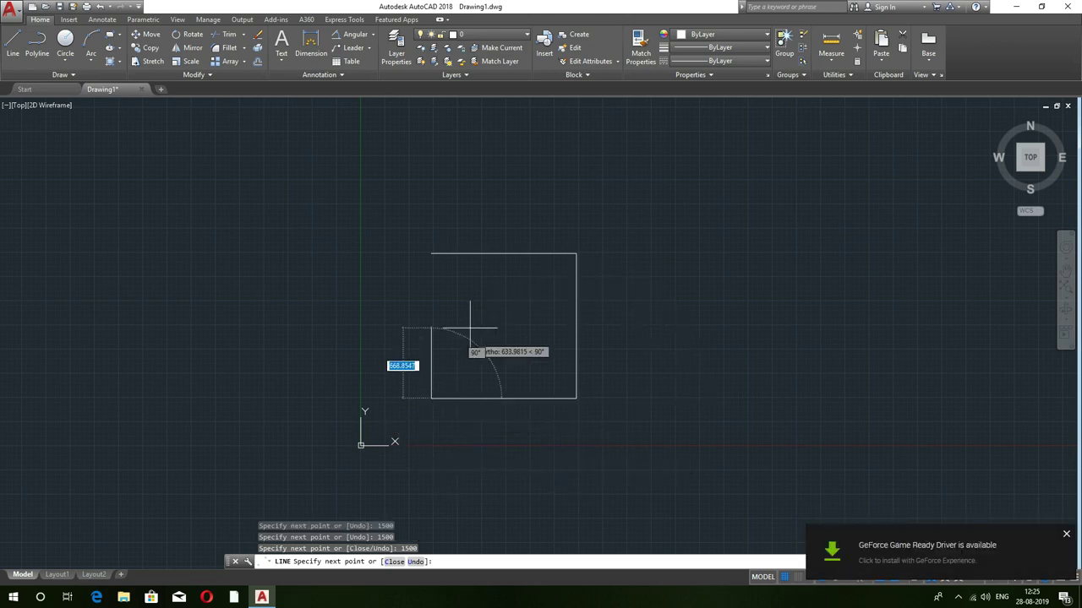
text(1)
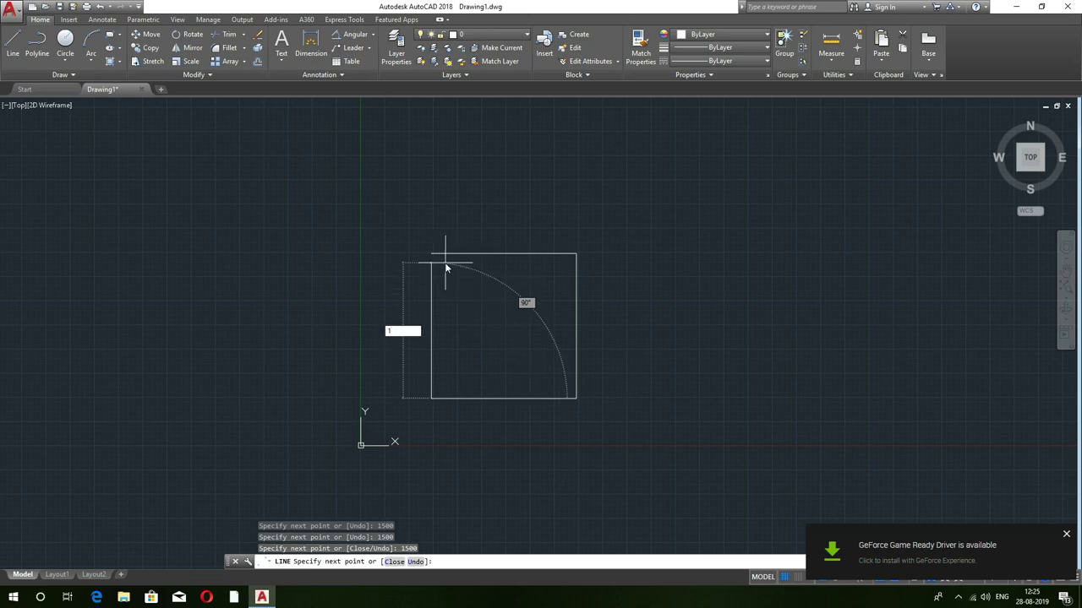
text(500)
key(Return)
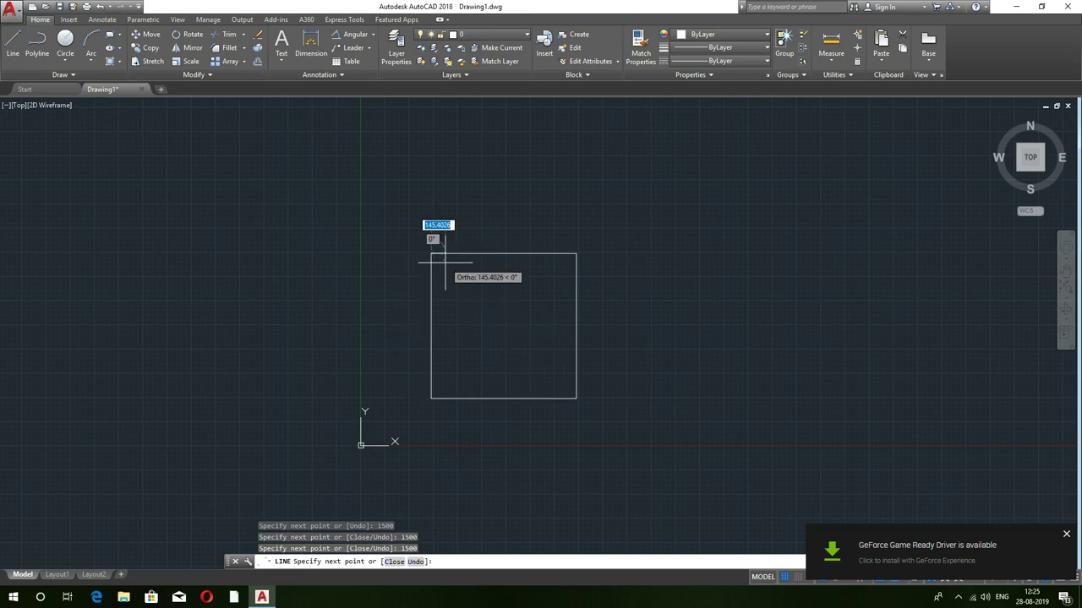
key(Return)
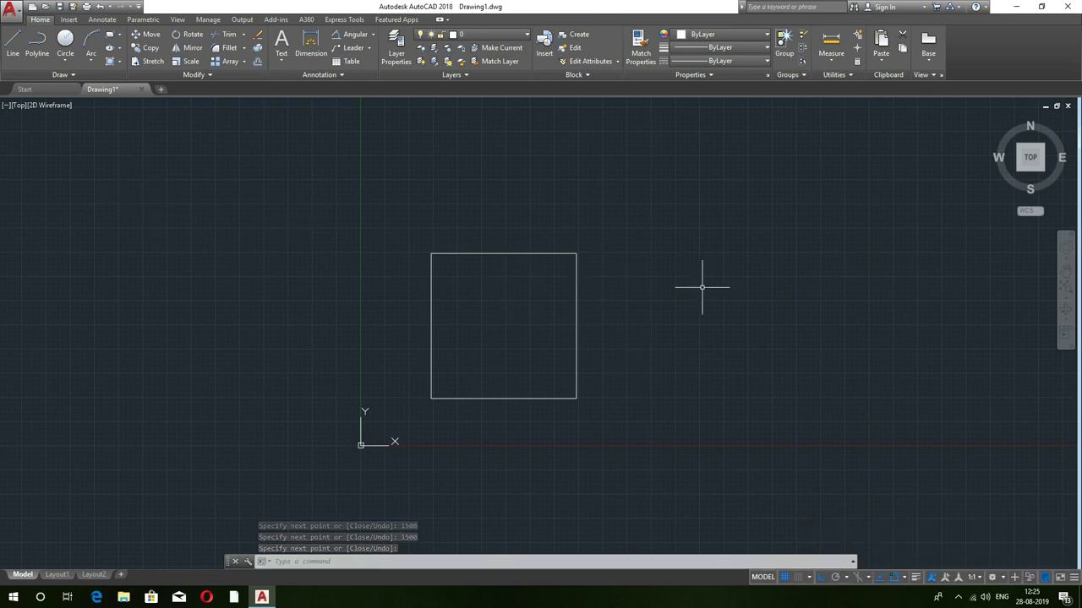
Start a line chain right of the first square with a 1500-unit top edge and a downward right edge
text(L)
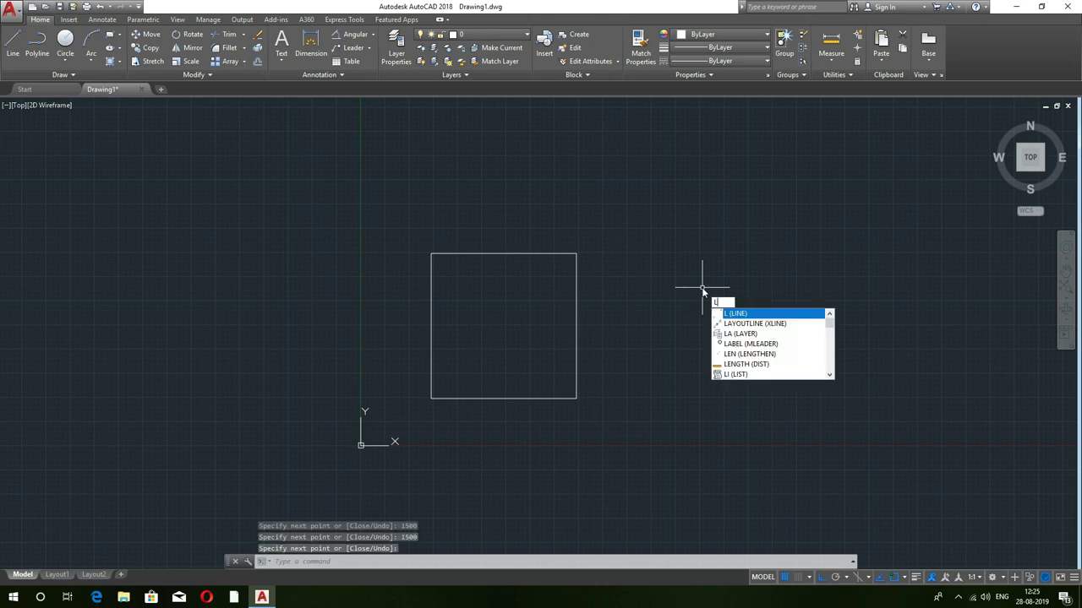
key(Return)
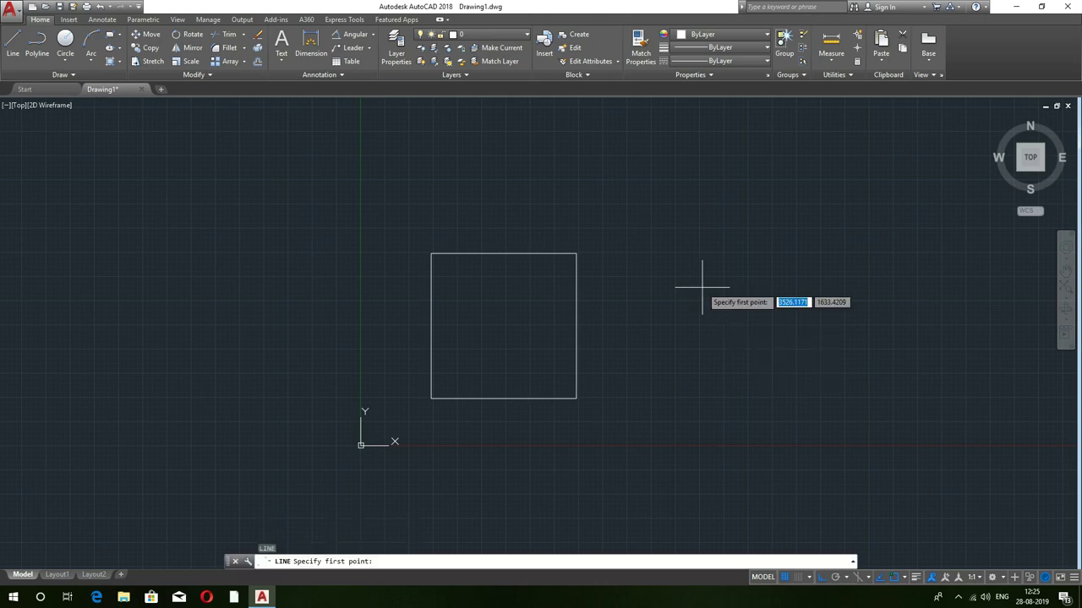
click(629, 249)
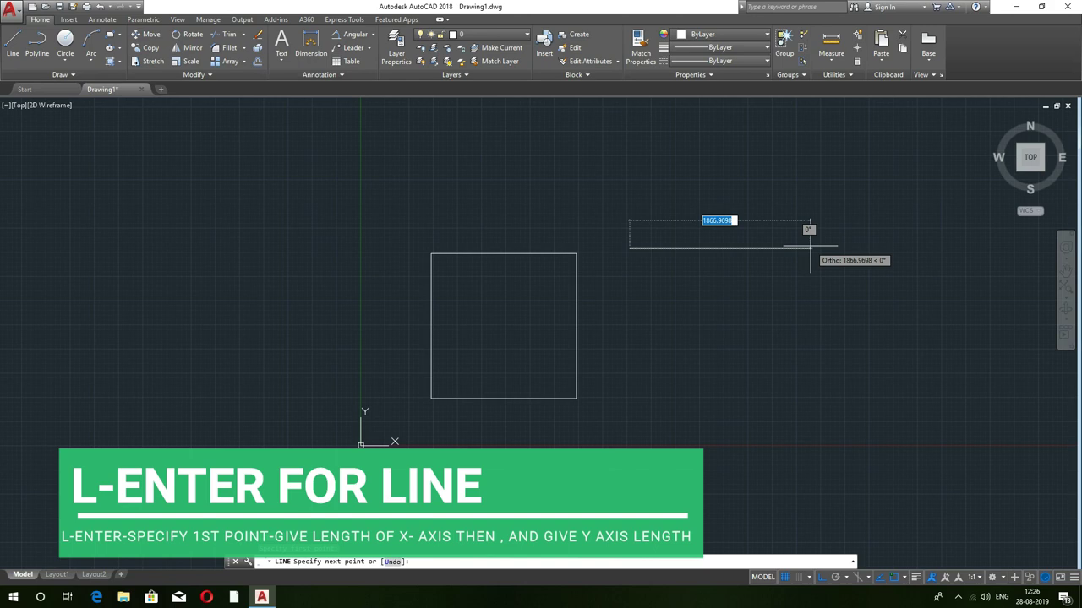
text(150)
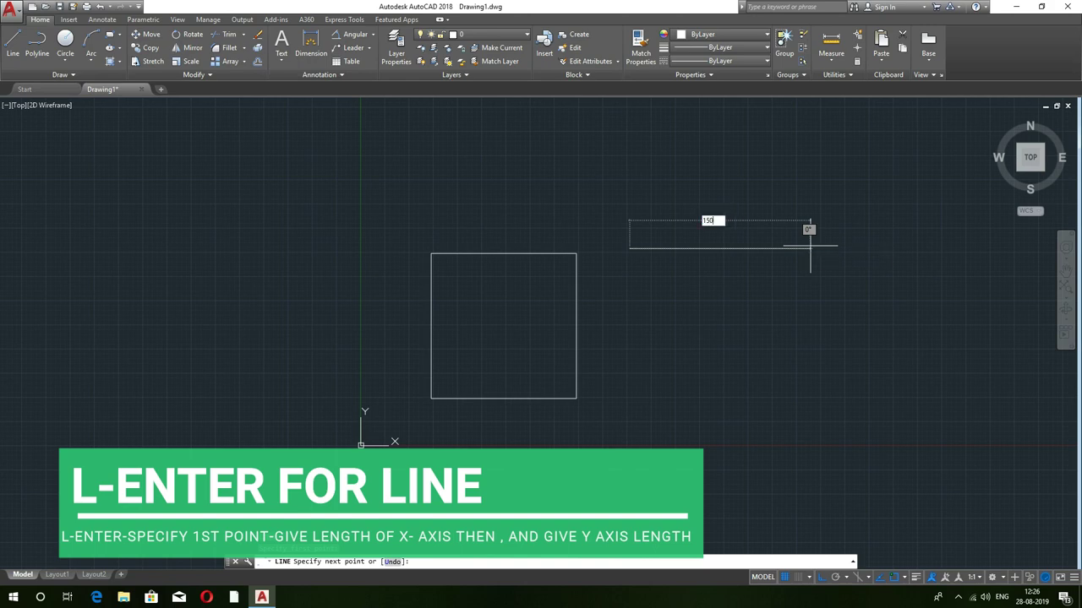
text(0)
key(Return)
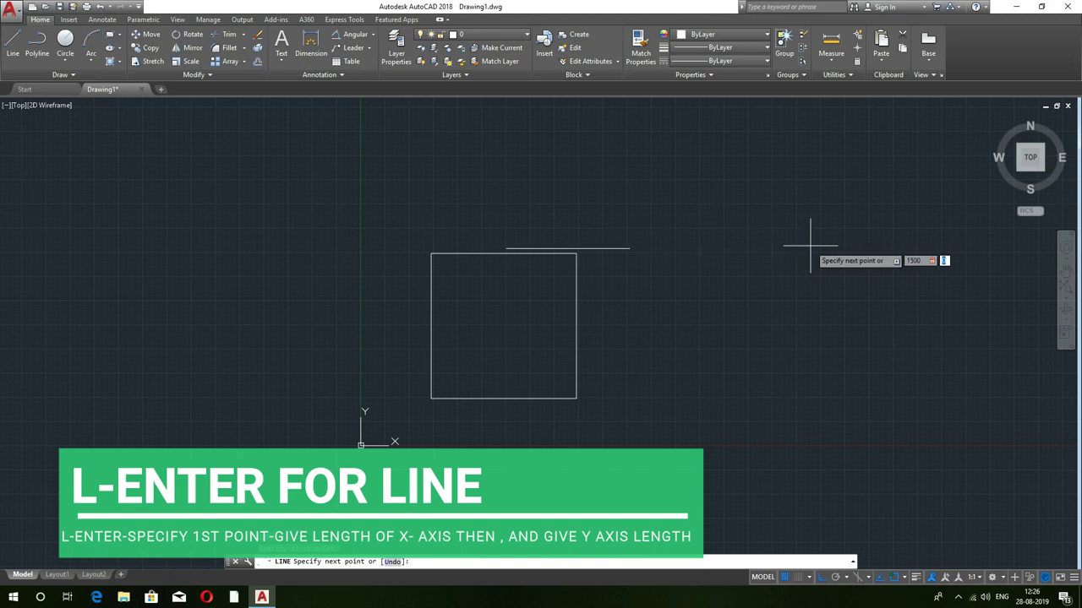
text(0)
key(Return)
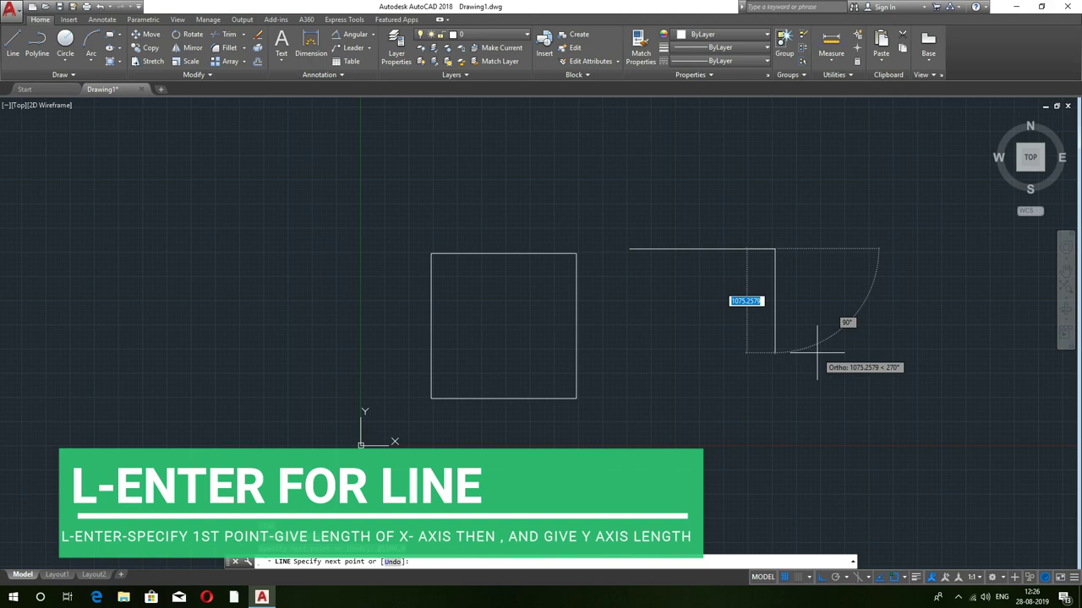
text(0)
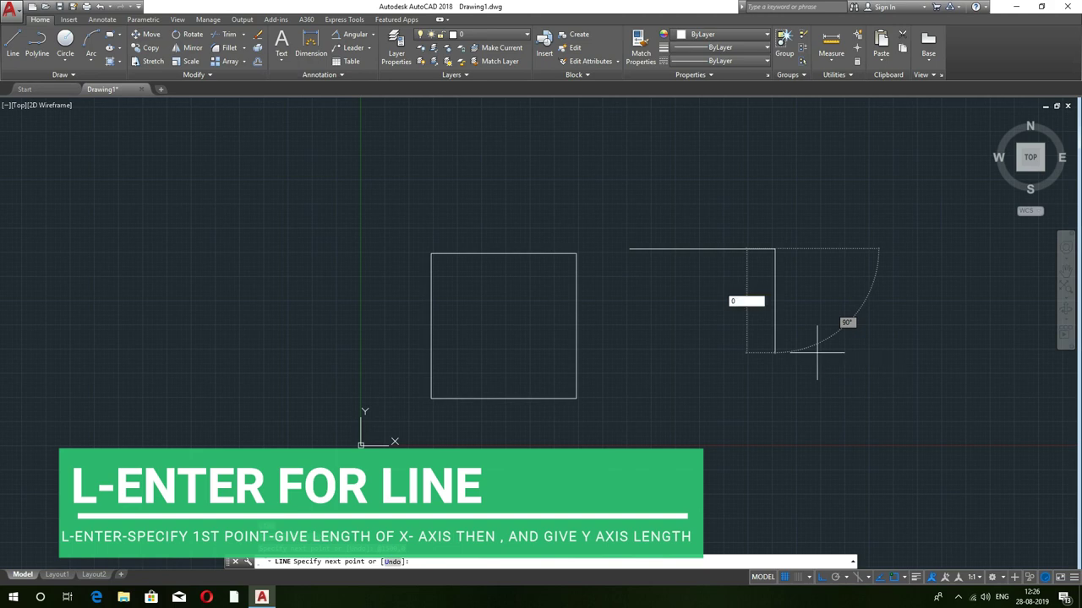
text(,)
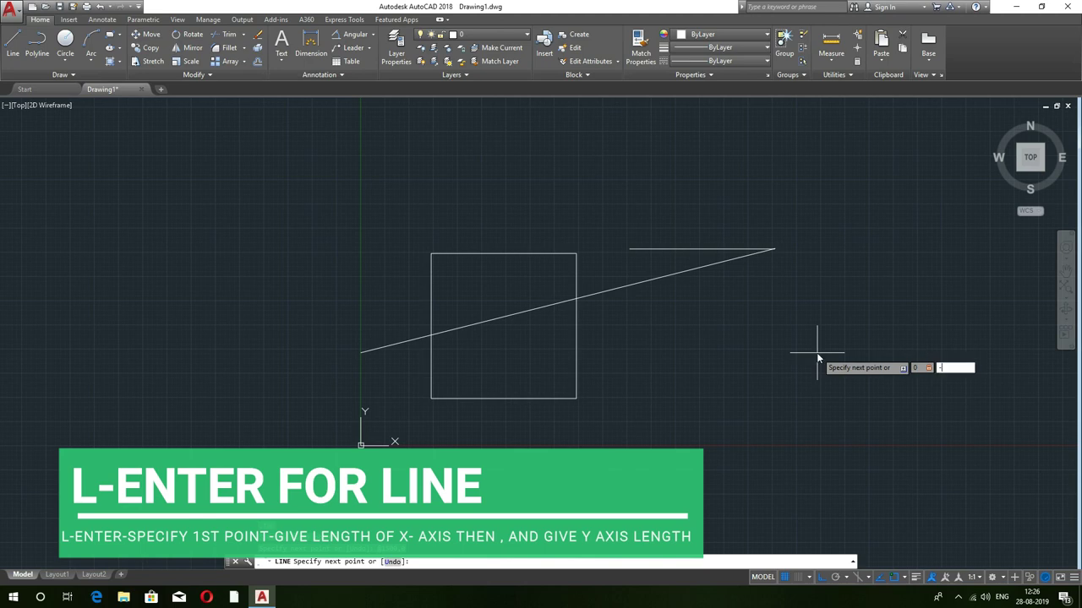
text(-1000)
key(Return)
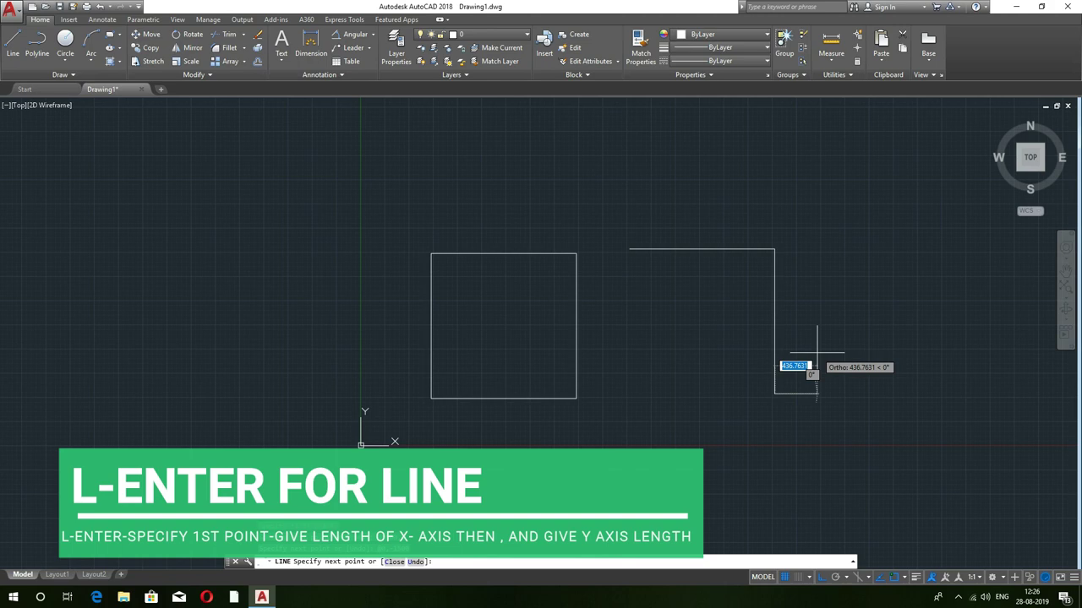
Add the -1500 bottom edge and the 0,1500 left edge, then end LINE
text(-1500)
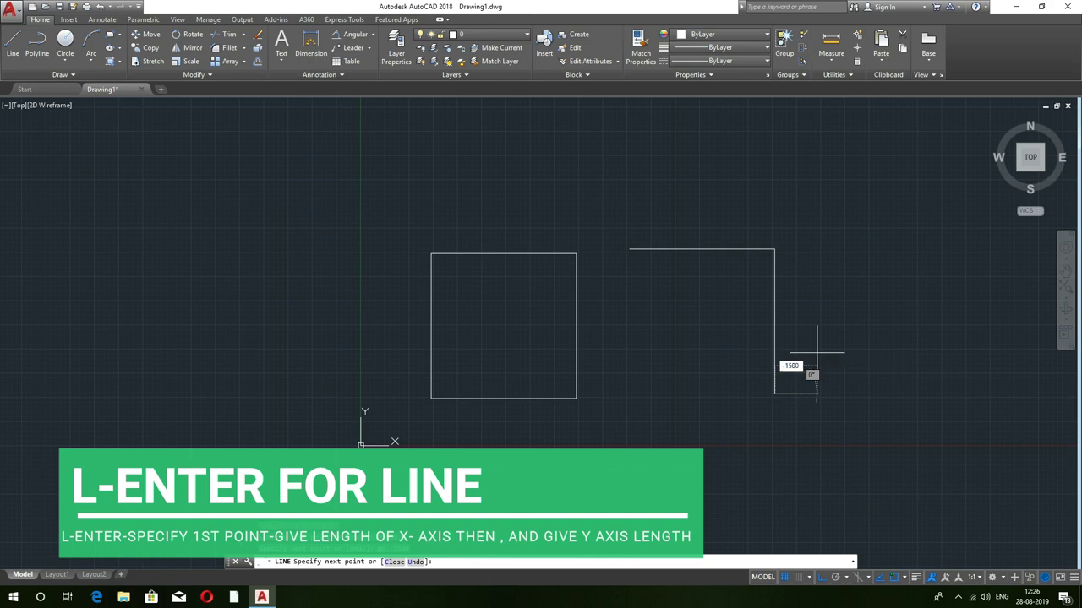
key(Return)
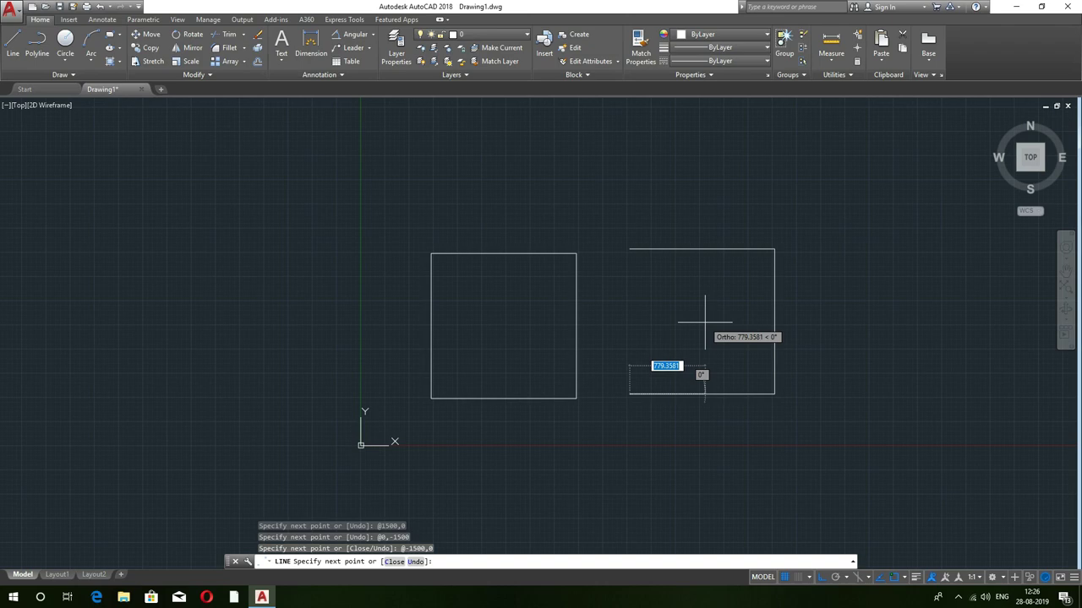
text(0)
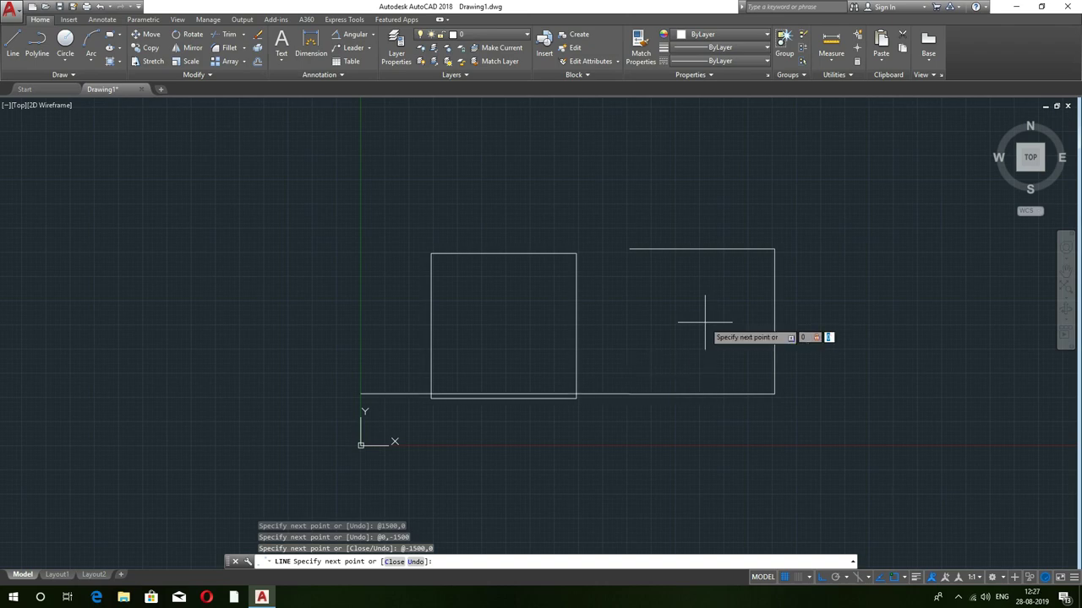
text(,1500)
key(Return)
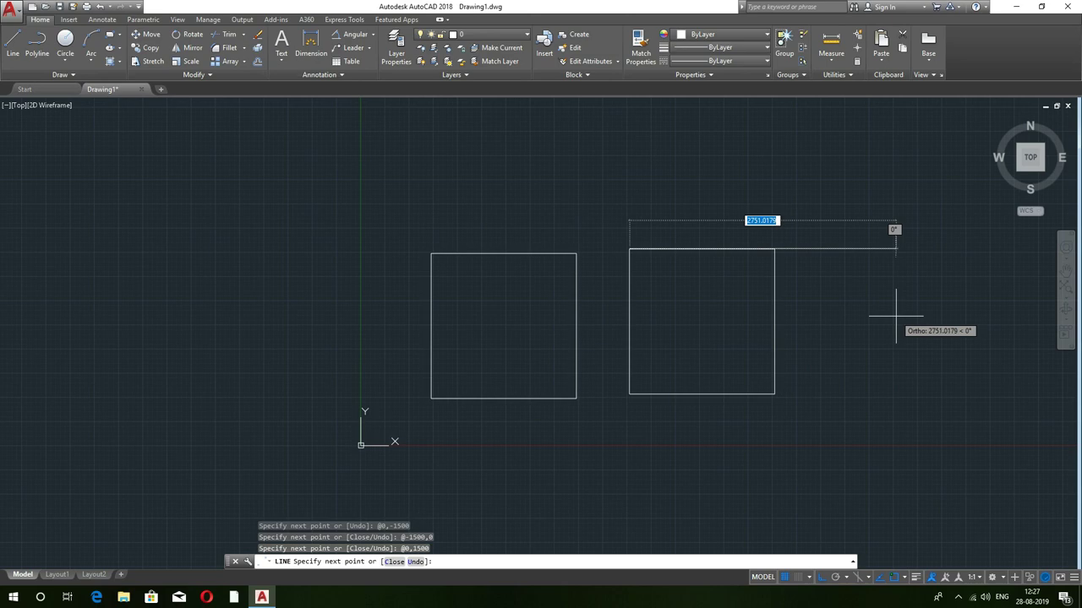
key(Return)
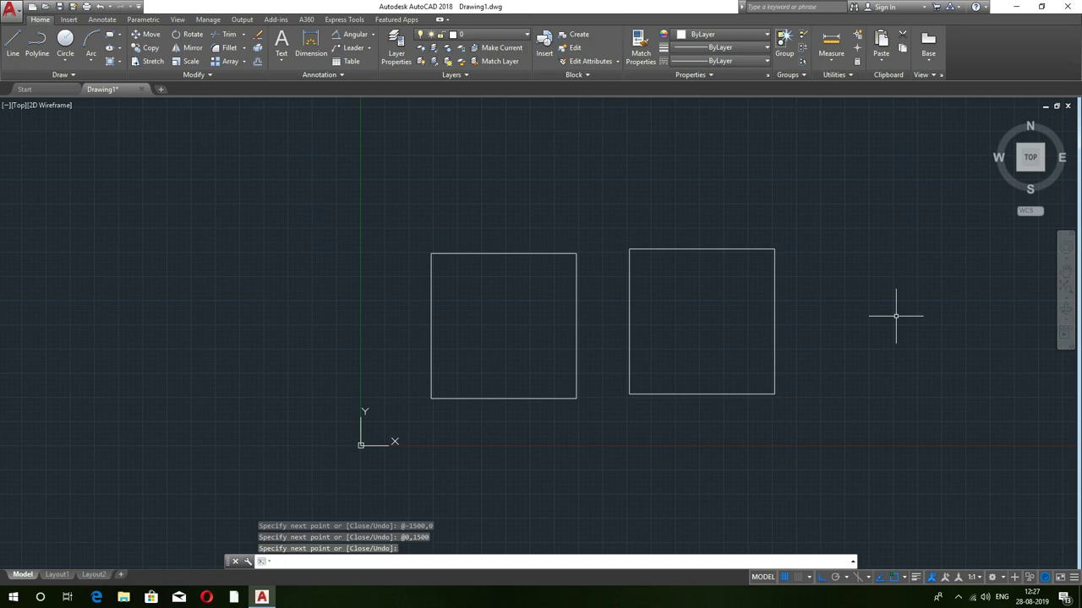
Draw a long horizontal line above both squares with Ortho on
text(l)
key(Return)
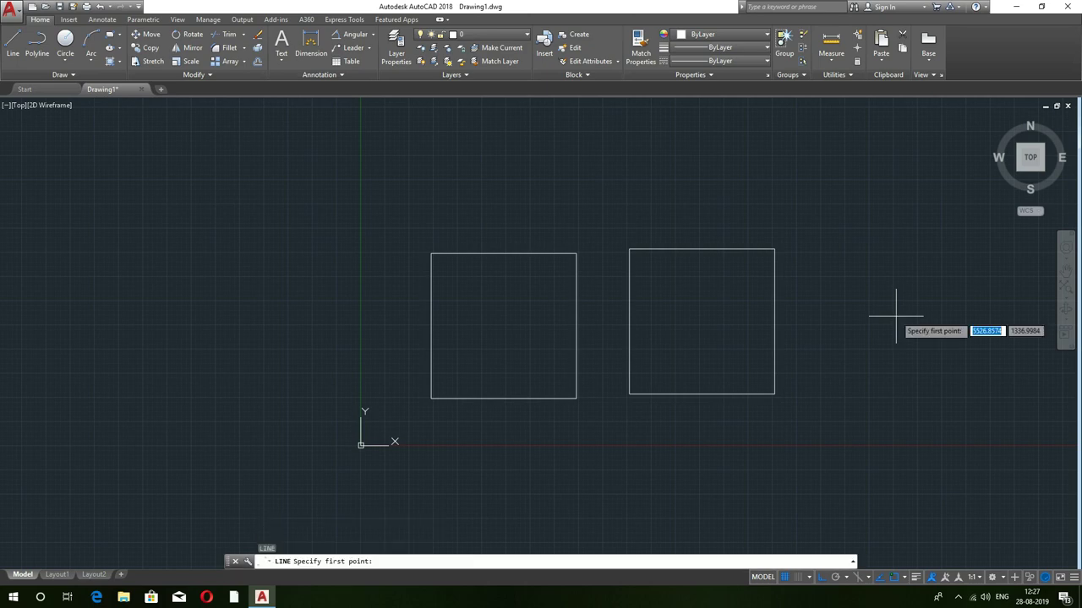
click(496, 200)
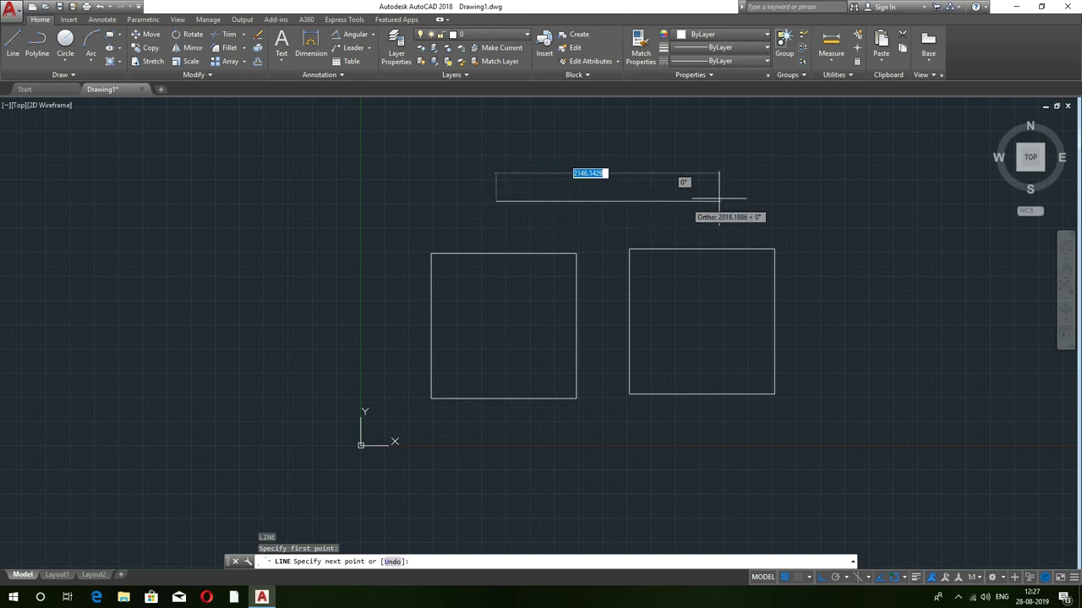
click(834, 200)
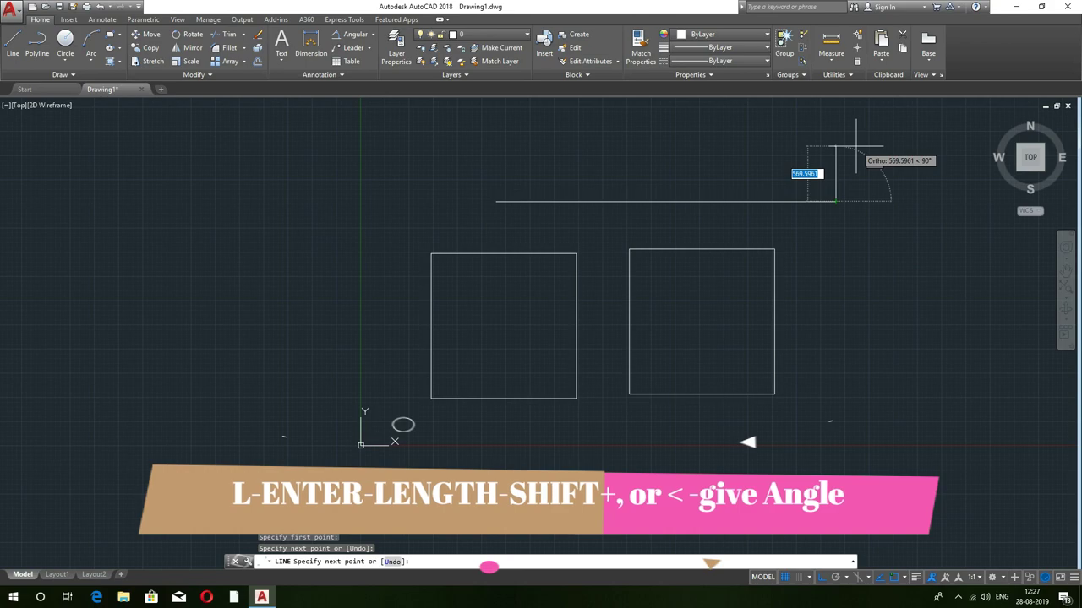
key(Return)
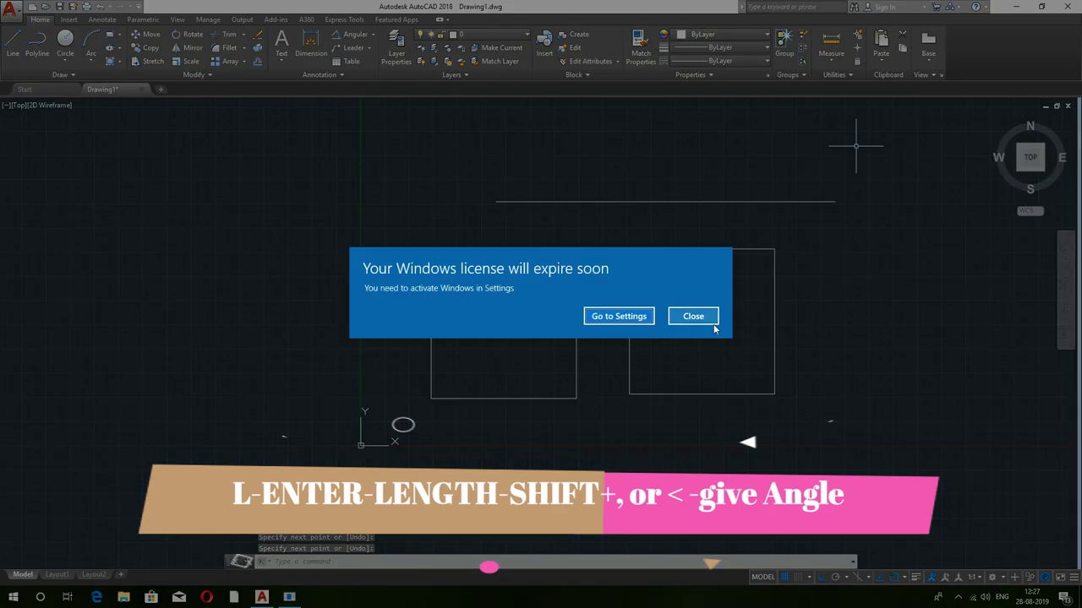
Dismiss the Windows license notice, pan the view down, and start another line with L
click(712, 320)
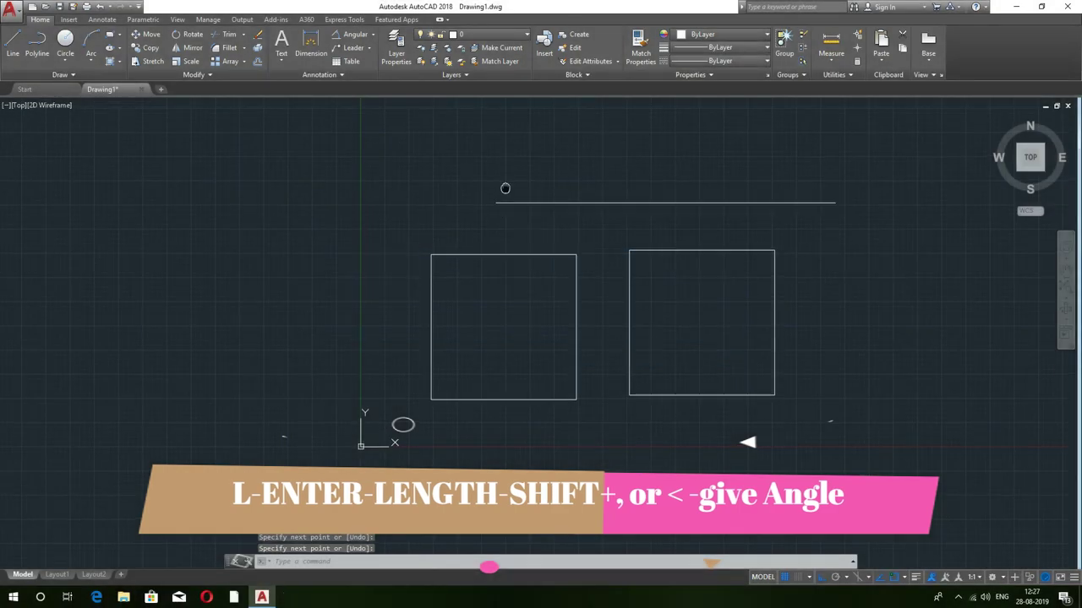
middle_drag(504, 187, 486, 240)
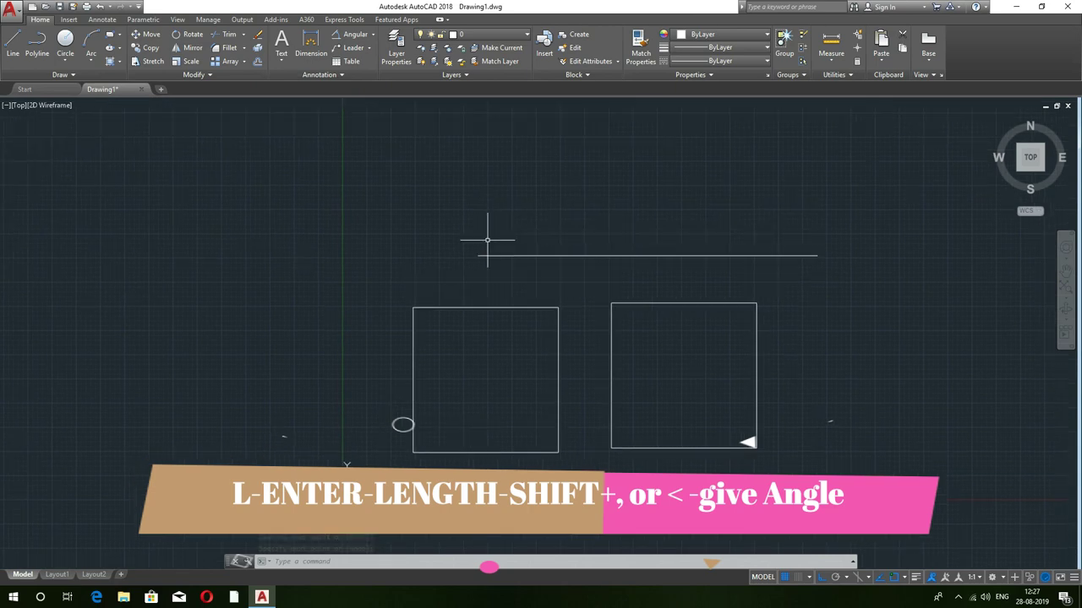
text(l)
key(Return)
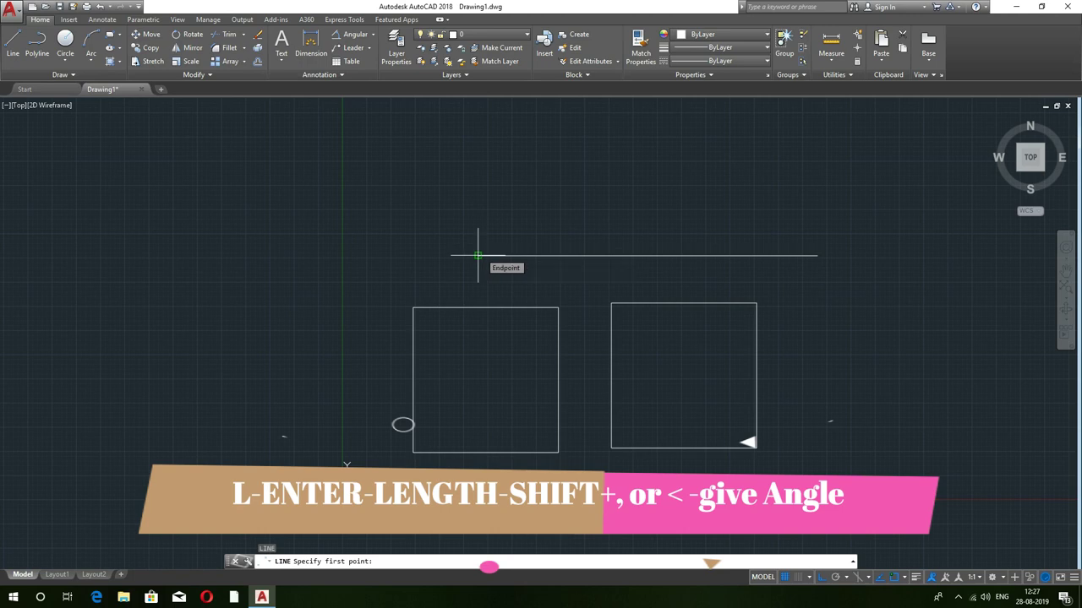
Draw a 500<45 line from the horizontal line's left endpoint, dismissing the Windows notice
click(477, 255)
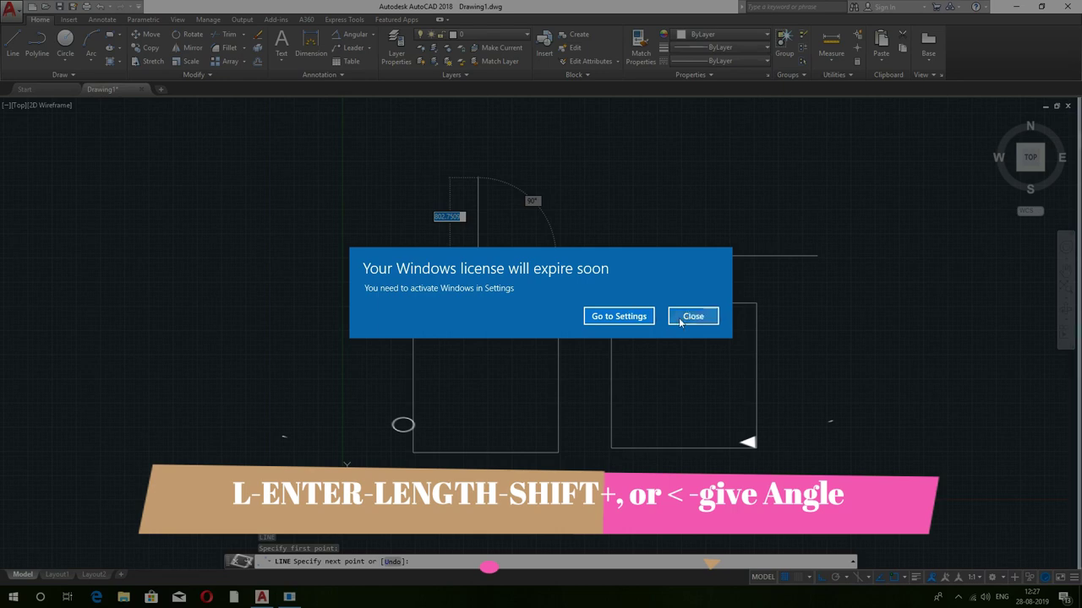
click(680, 319)
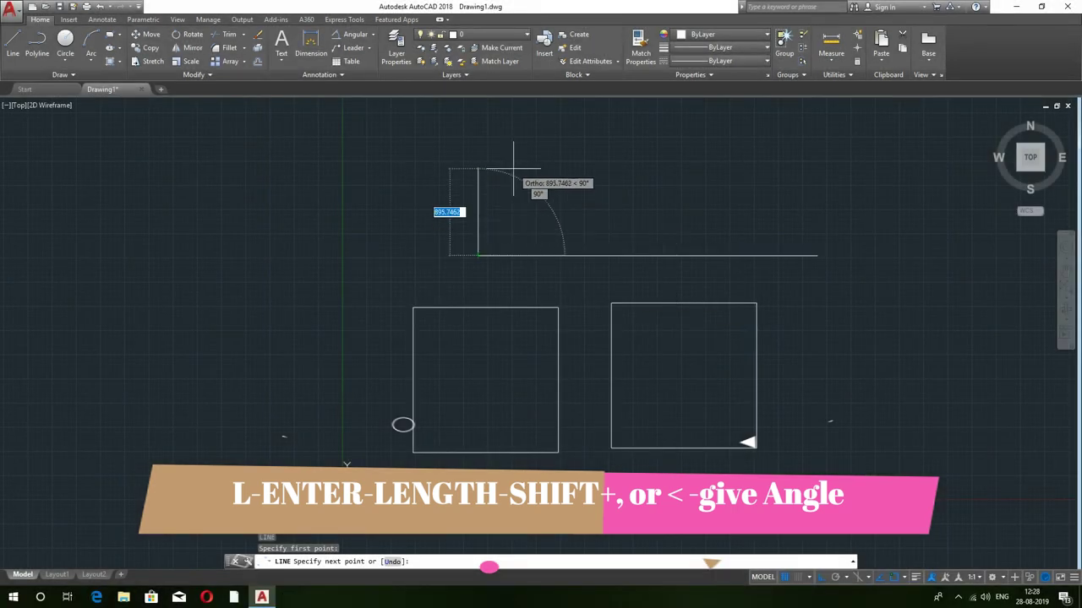
text(500)
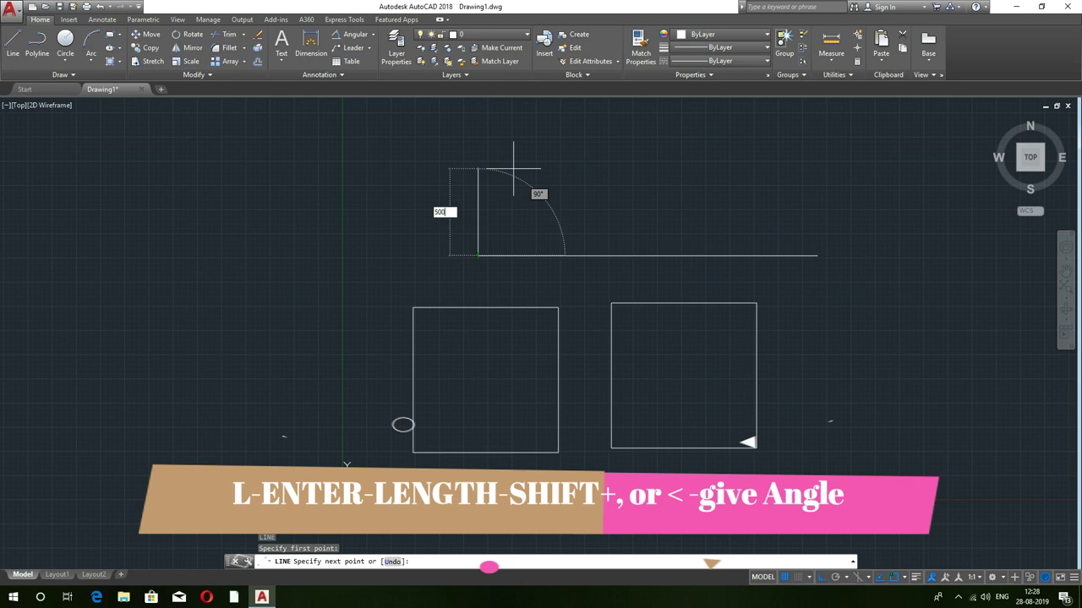
text(<)
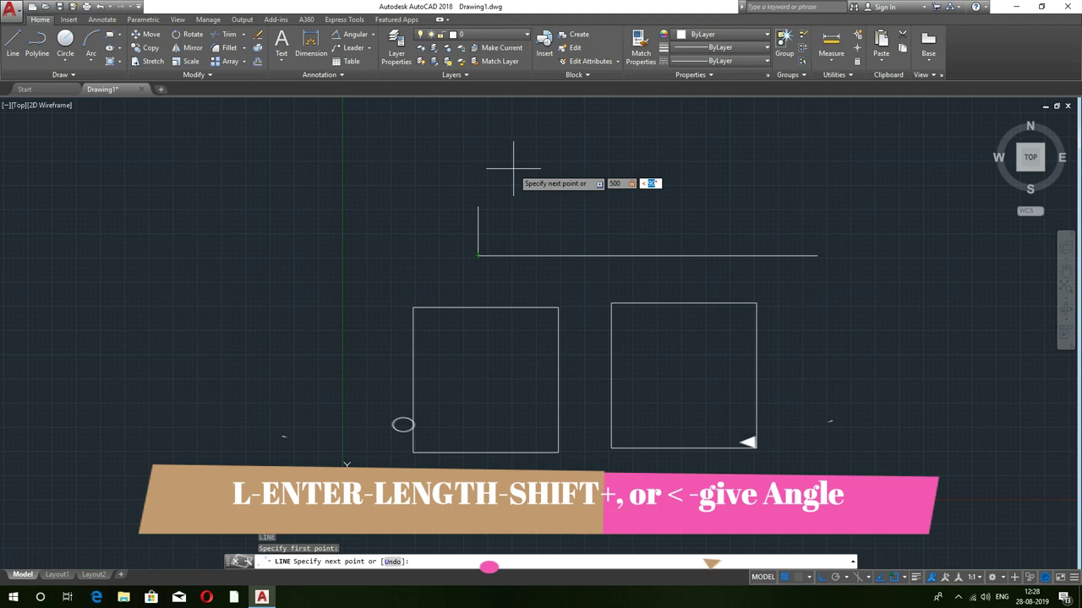
text(45)
key(Return)
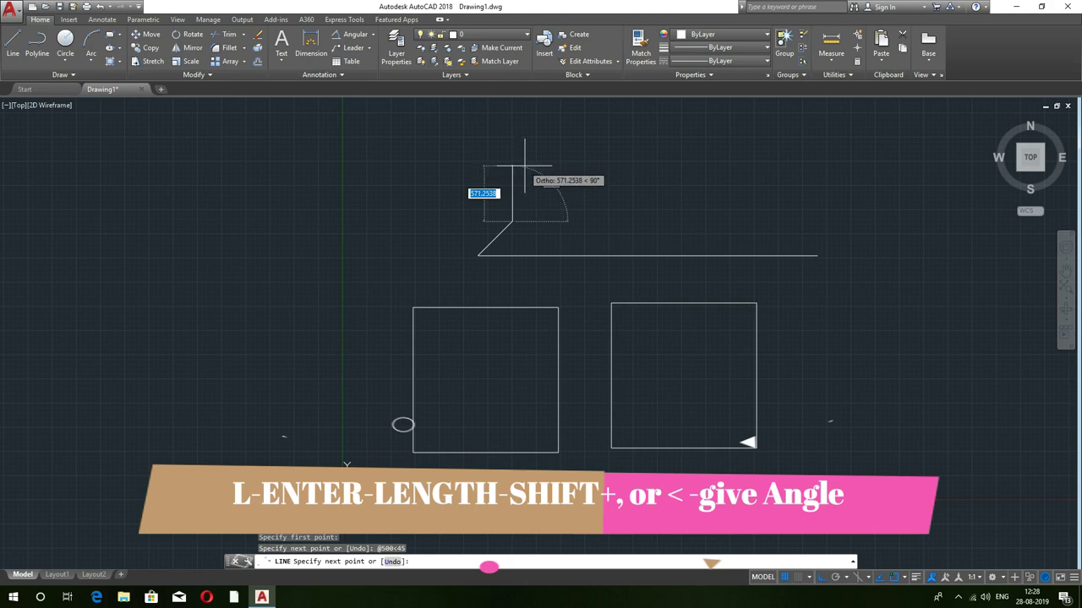
key(Return)
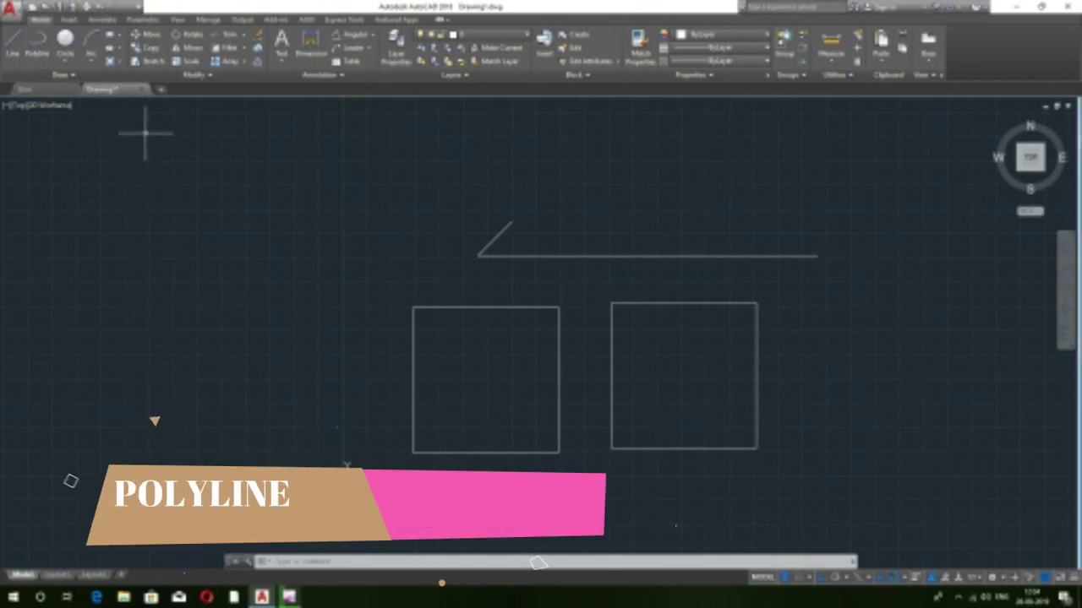
Start a polyline right of the squares with straight segments of 50 and 5
middle_drag(663, 282, 309, 311)
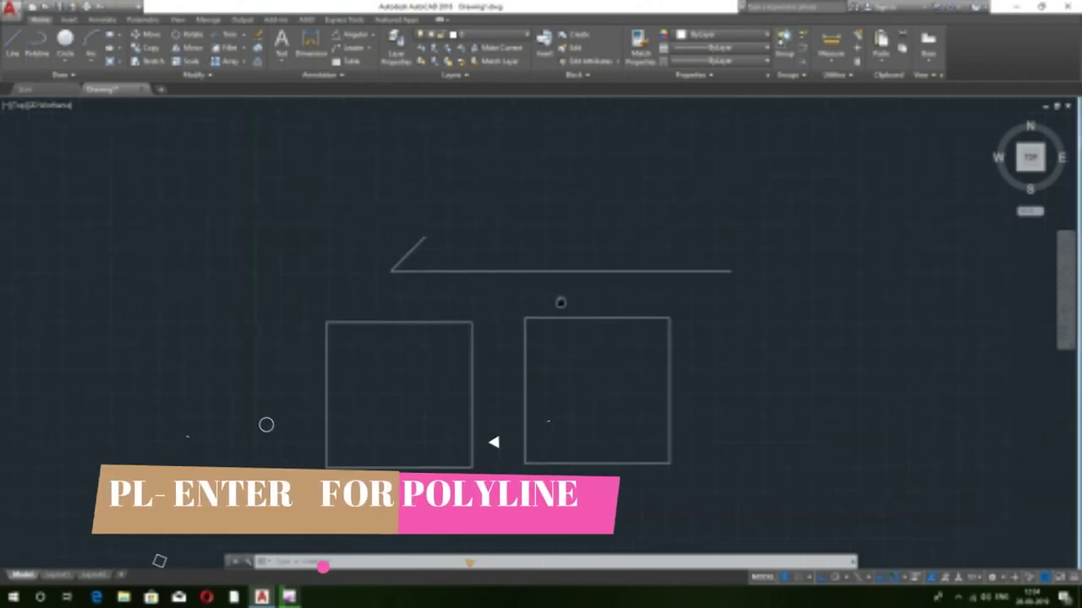
middle_drag(555, 302, 543, 254)
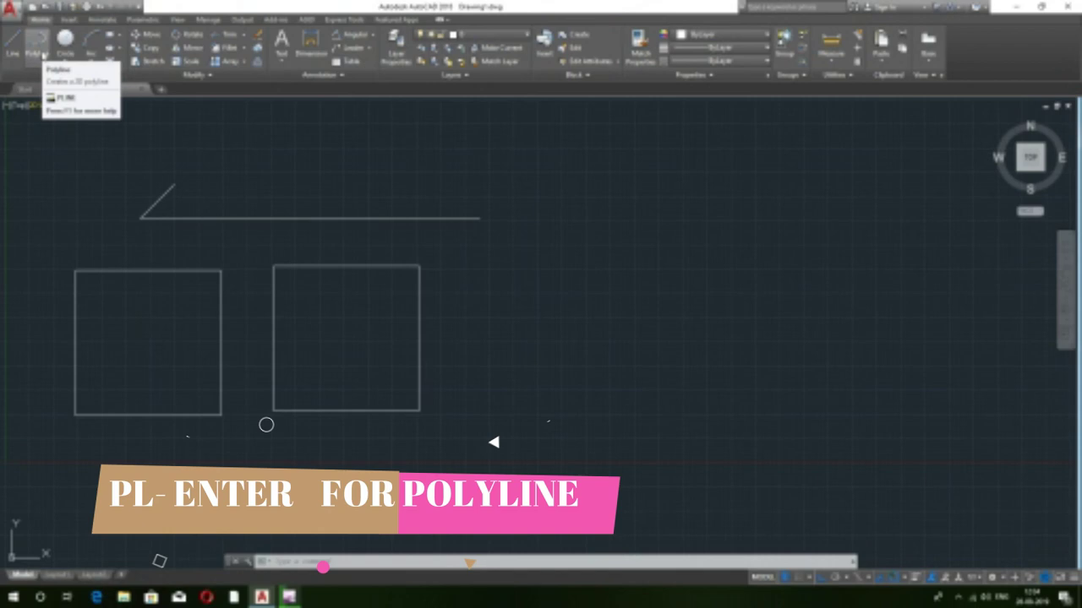
click(41, 52)
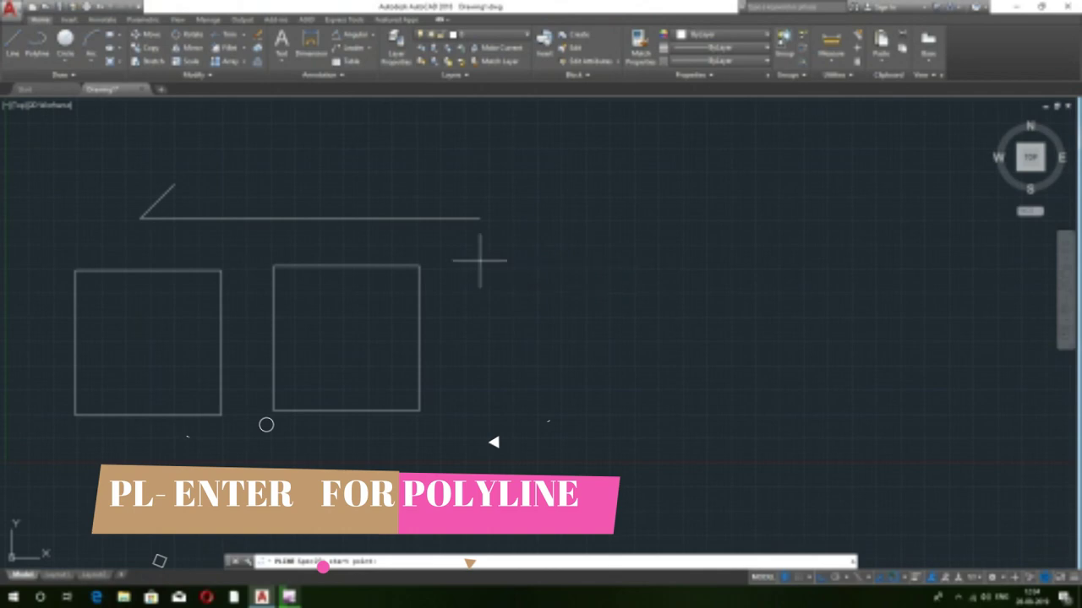
click(479, 259)
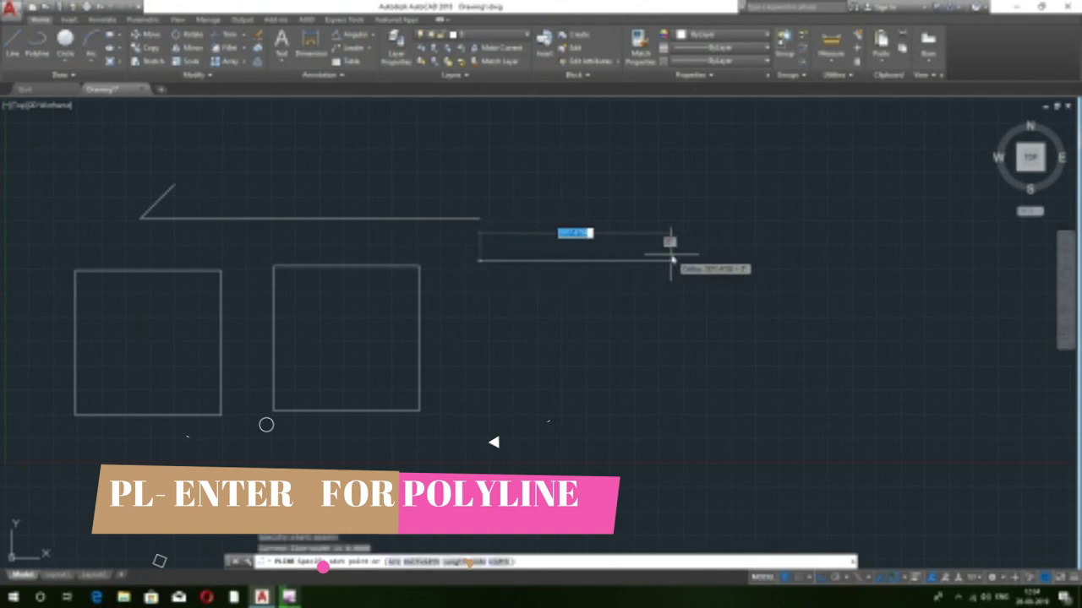
text(50)
key(Return)
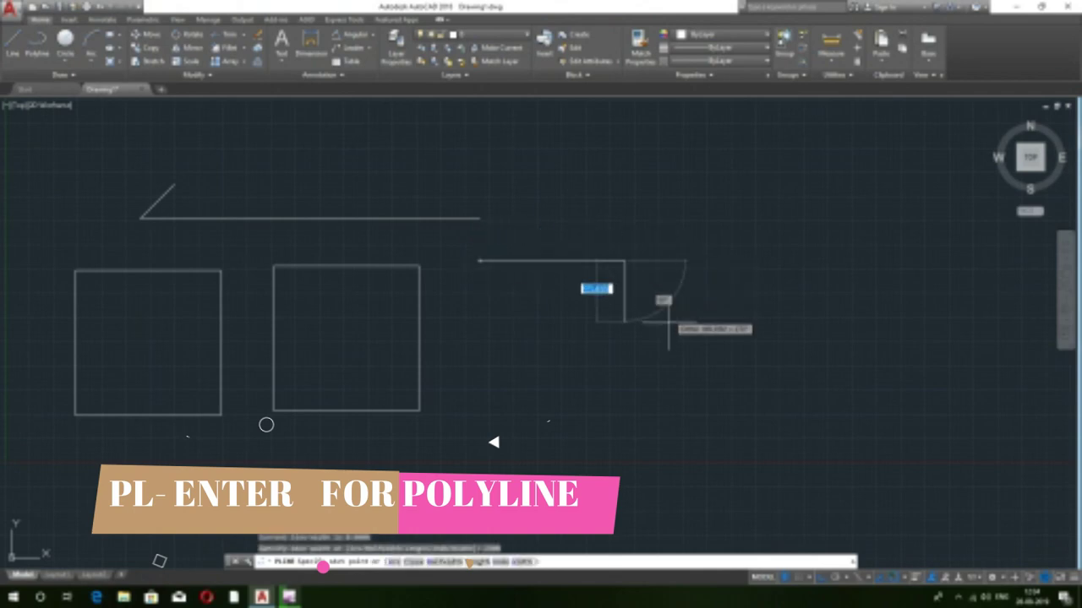
text(5)
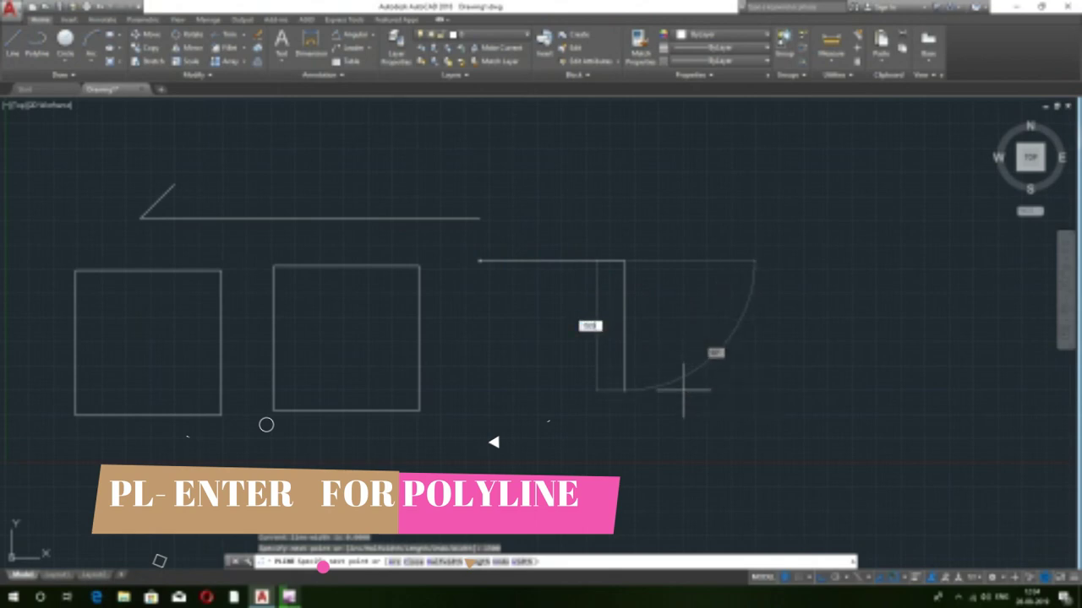
key(Return)
Switch the polyline to Arc mode, add a 10-unit segment, and finish the polyline
text(a)
key(Return)
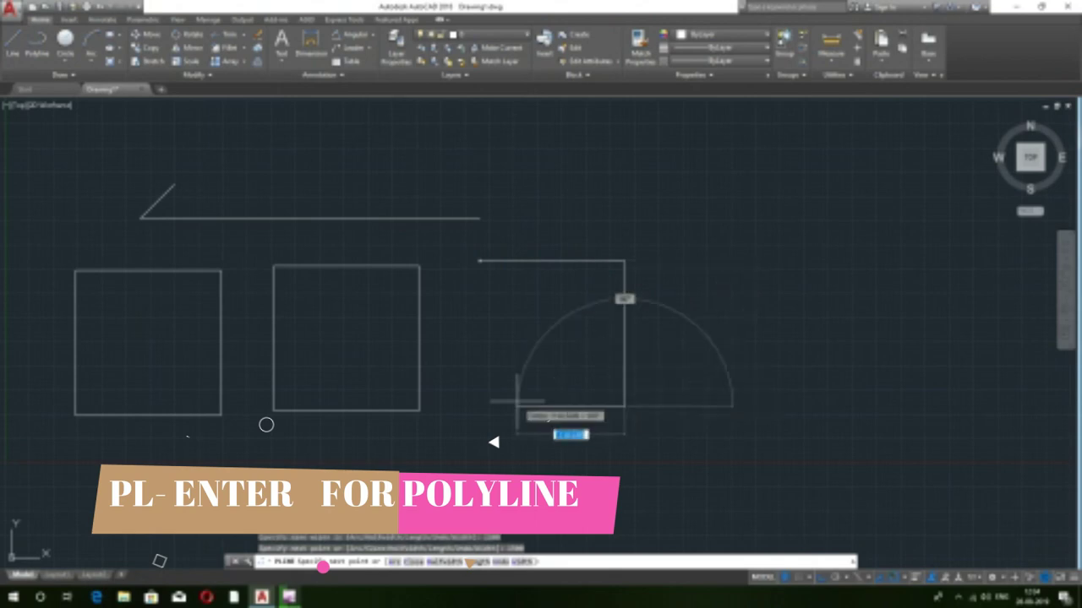
text(10)
key(Return)
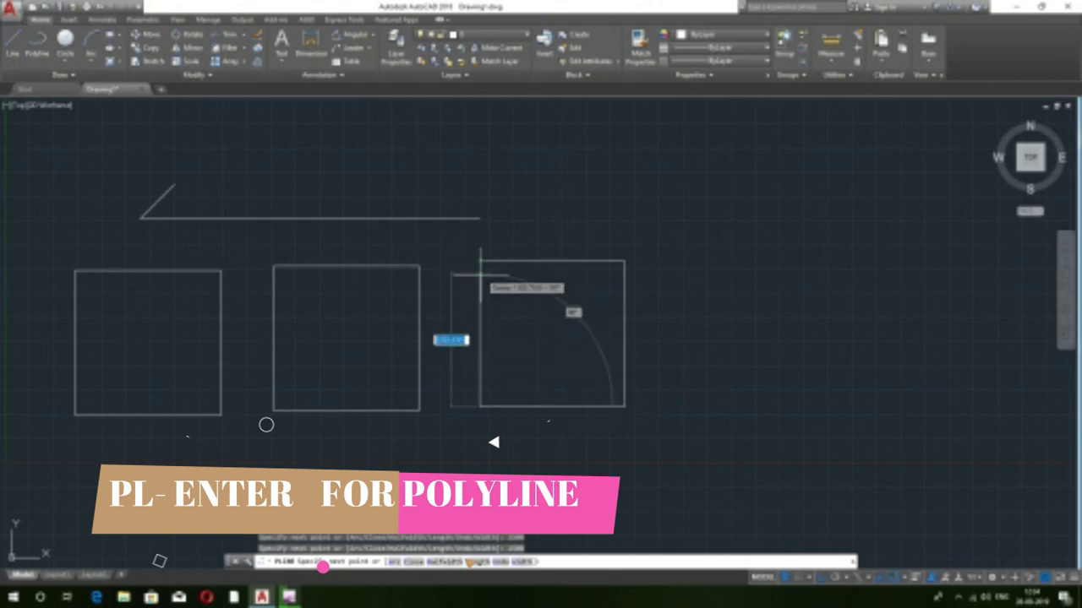
key(Return)
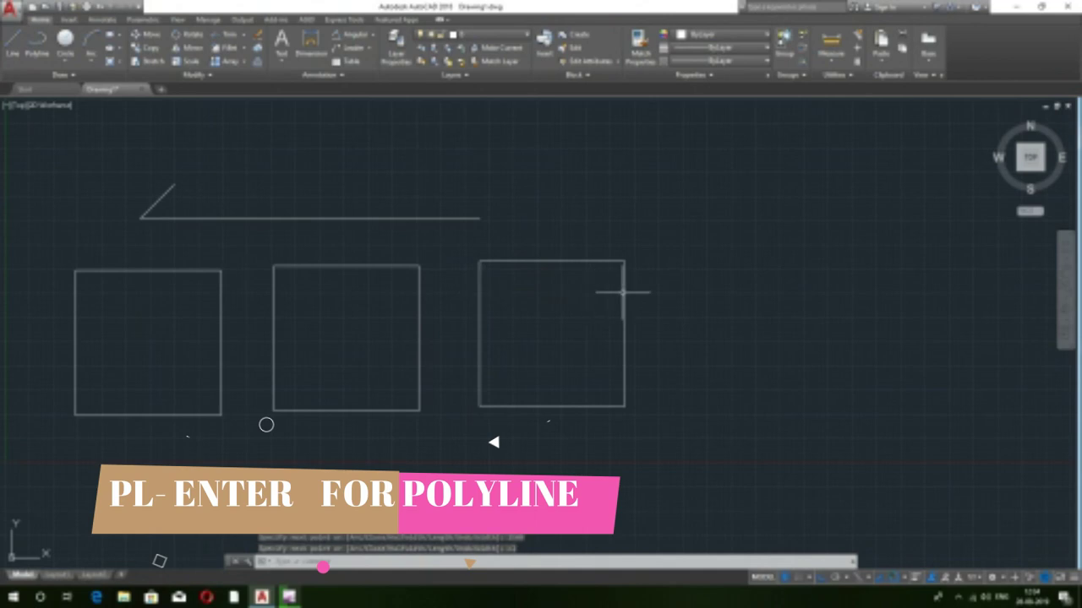
scroll(458, 324, up, 2)
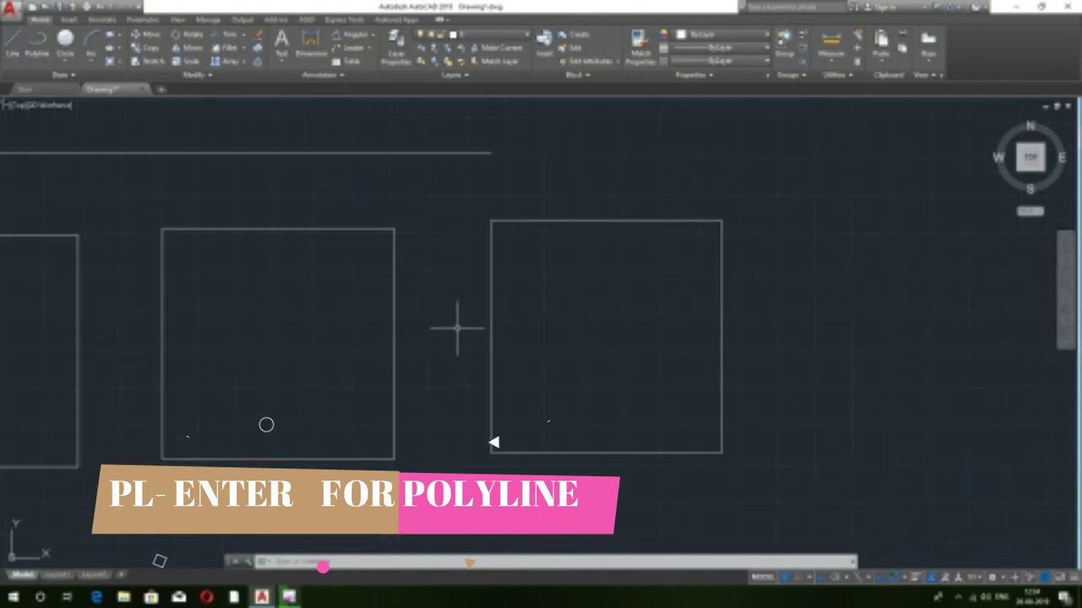
scroll(457, 328, up, 2)
scroll(457, 328, down, 2)
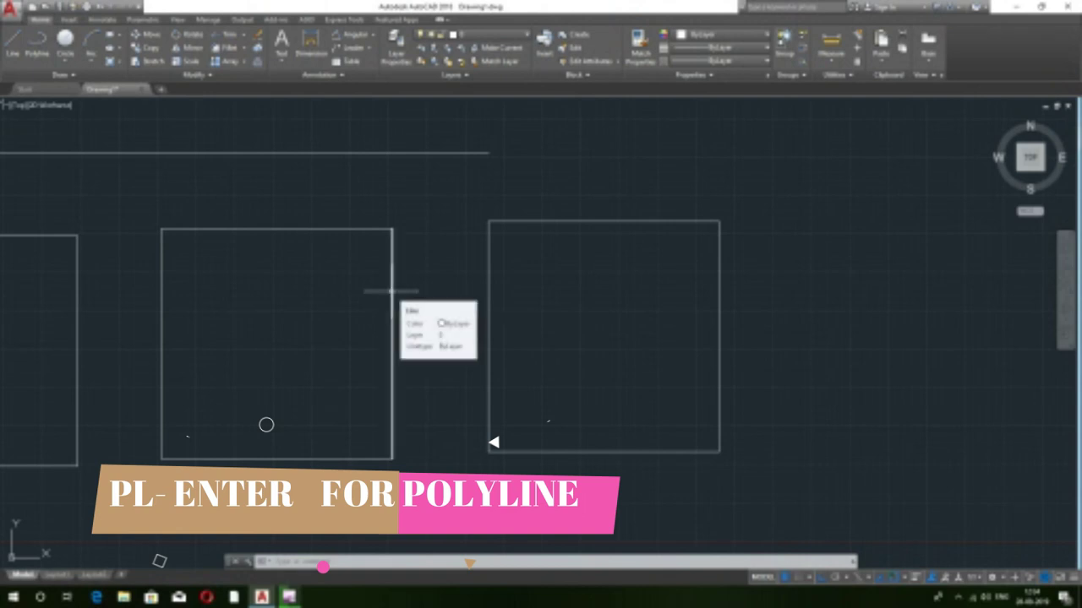
click(391, 292)
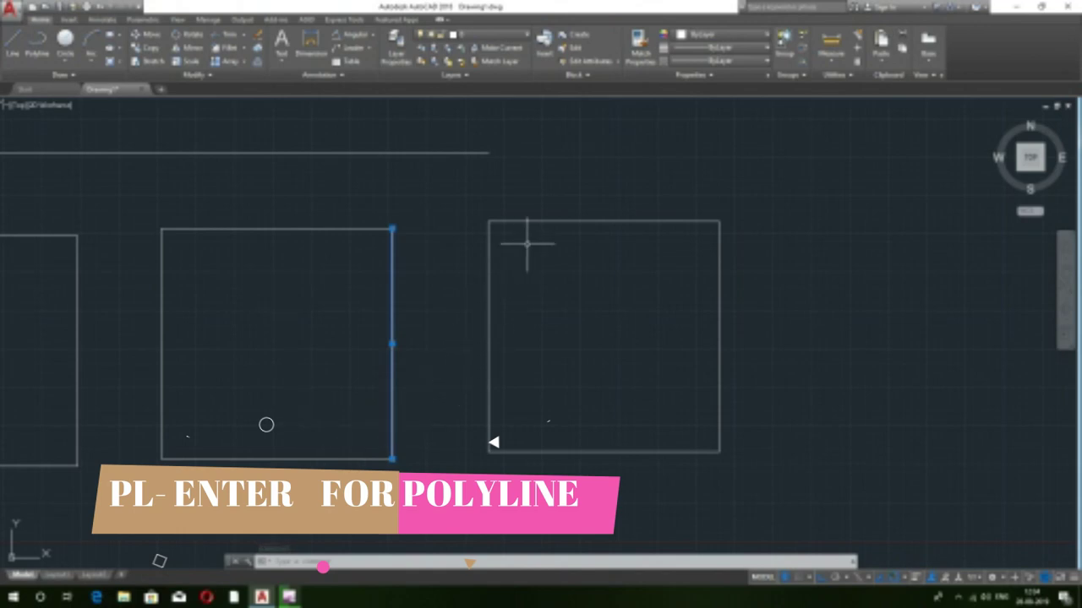
click(560, 221)
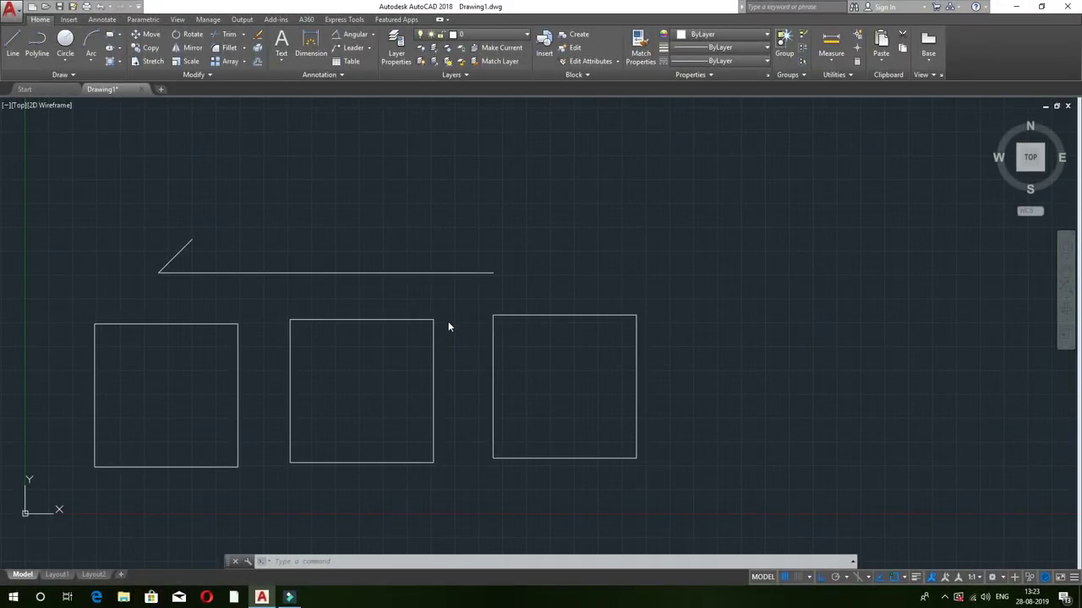
scroll(412, 425, up, 2)
scroll(405, 421, up, 2)
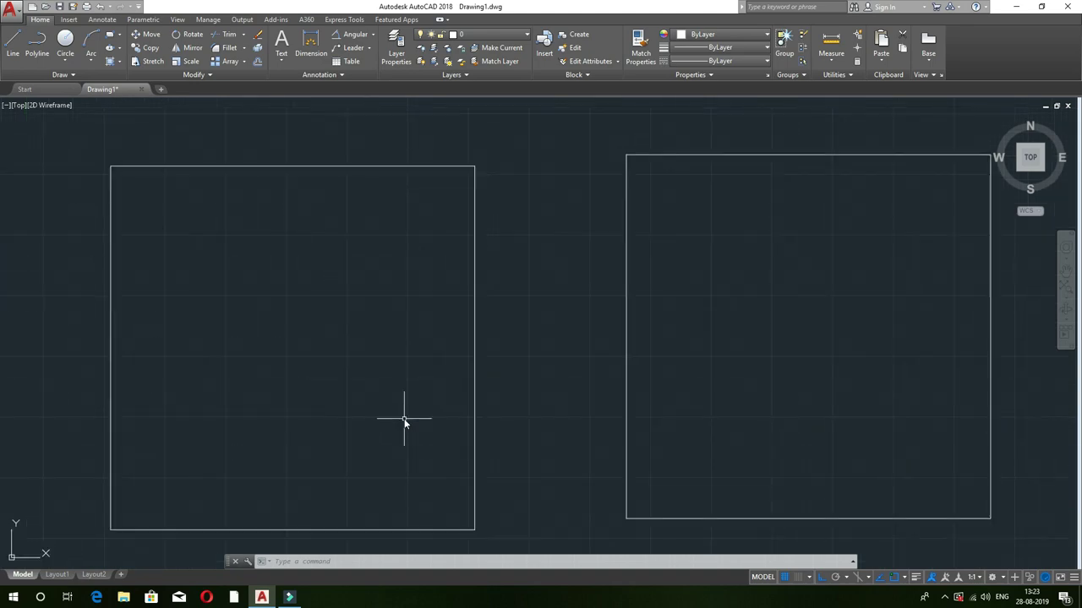
click(474, 290)
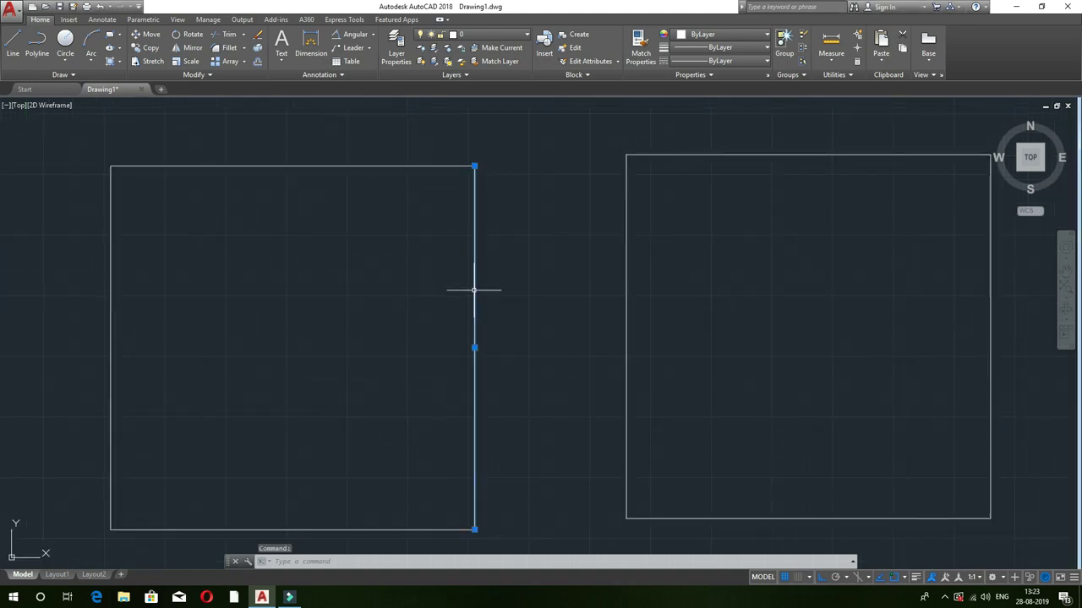
click(520, 295)
key(Escape)
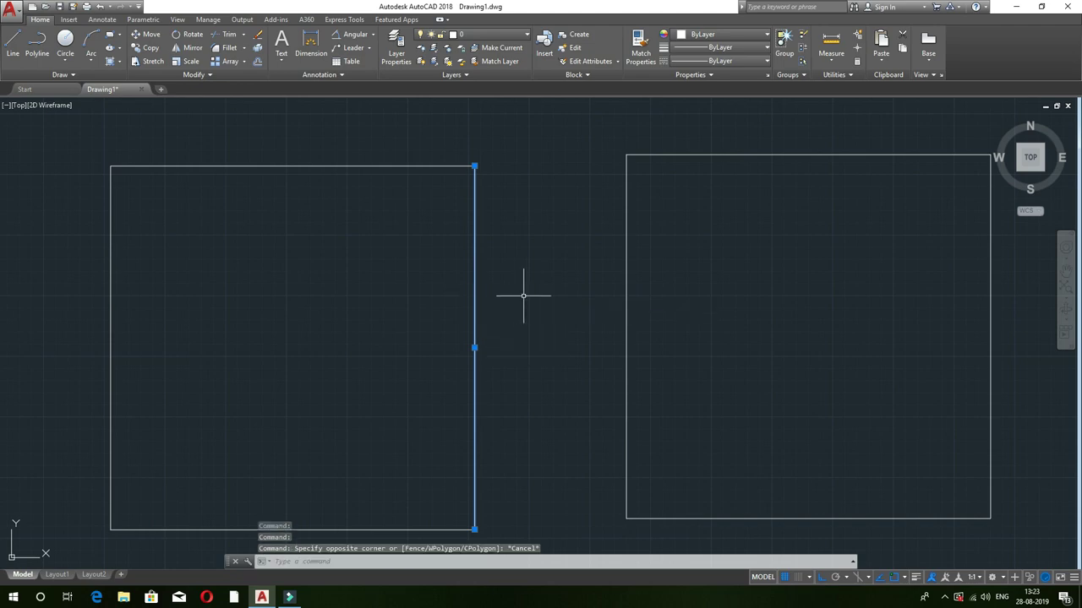
key(Escape)
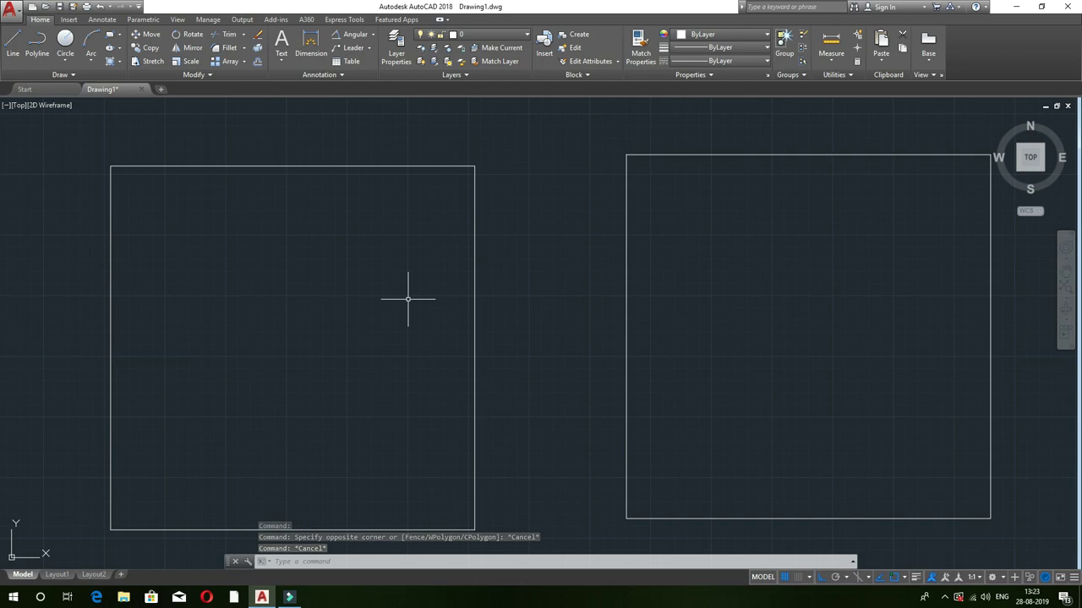
Join the middle square's four lines with J into one polyline and confirm it selects as one object
text(j)
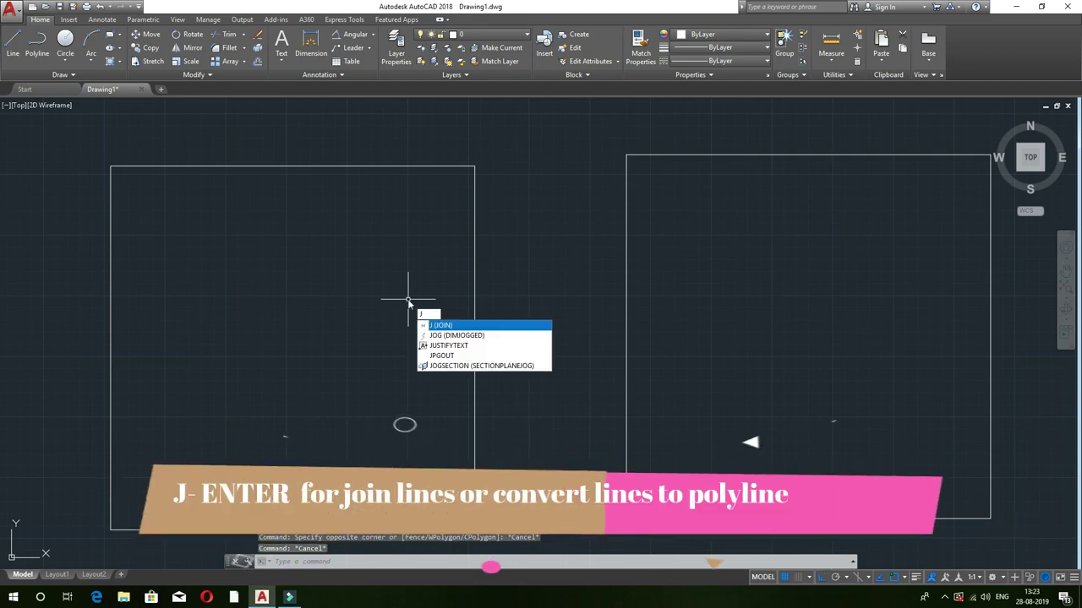
key(Return)
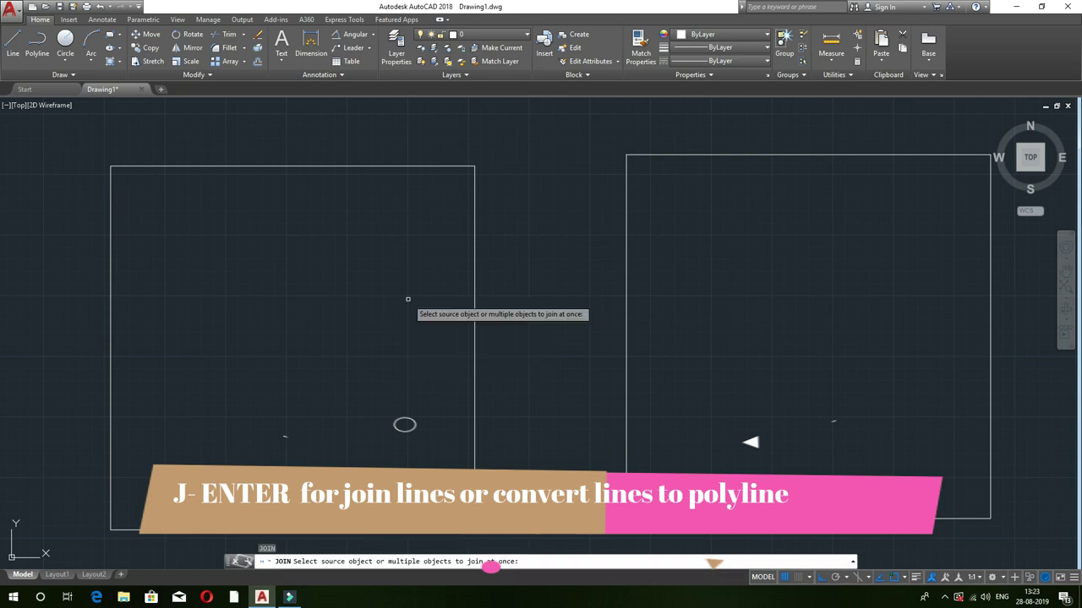
scroll(408, 299, down, 2)
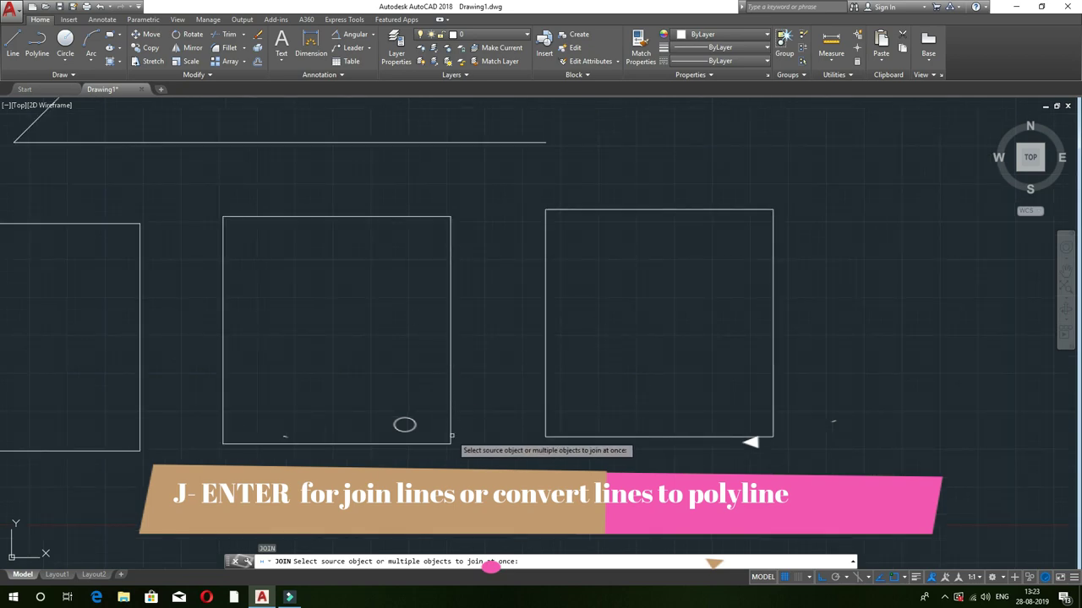
drag(475, 467, 451, 240)
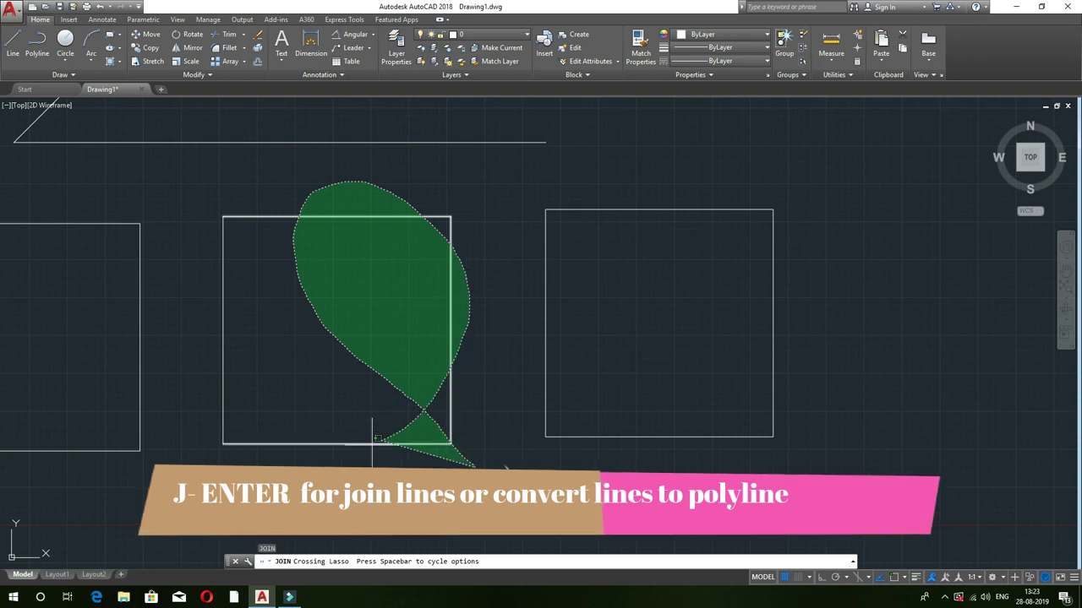
drag(451, 239, 193, 365)
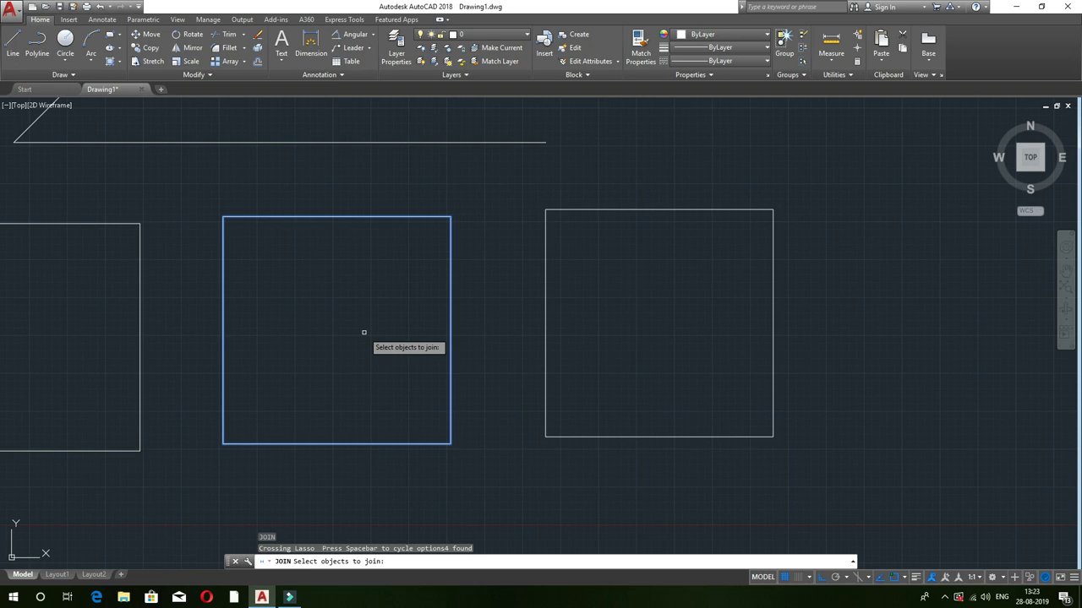
key(Return)
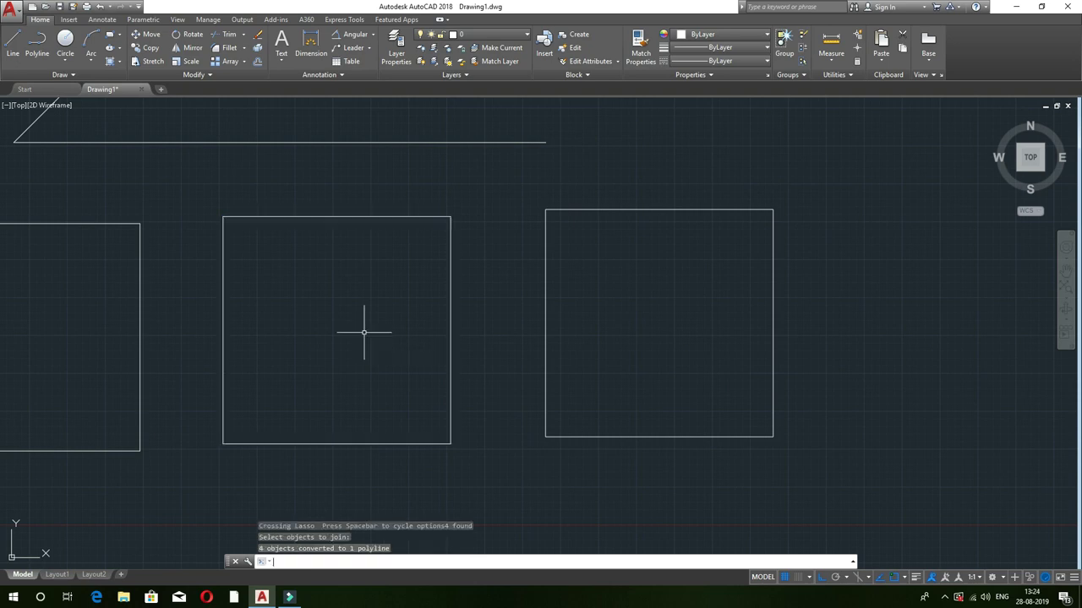
click(350, 217)
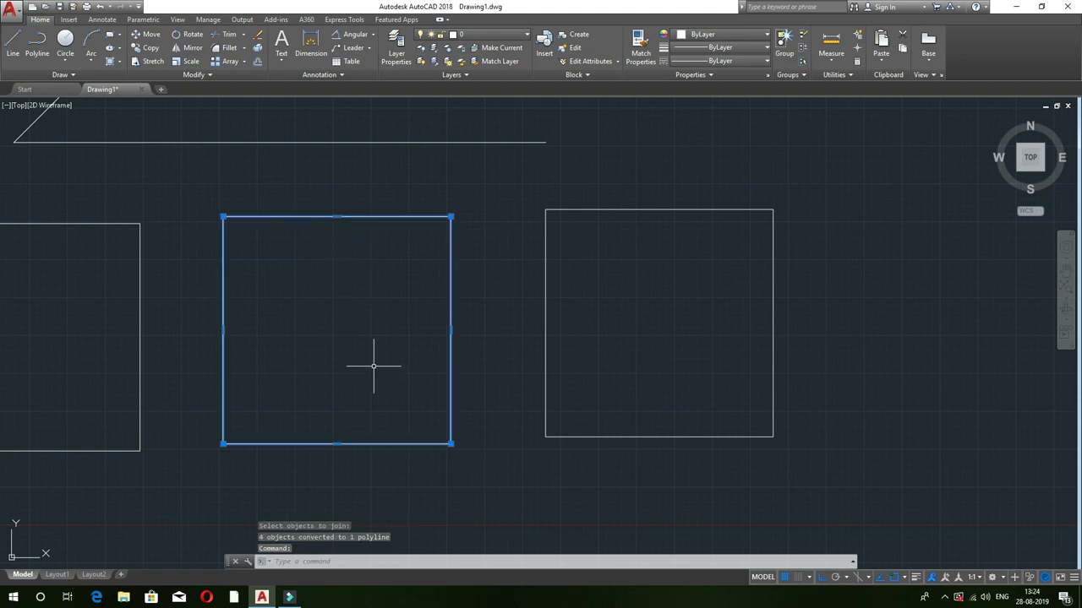
key(Escape)
text(L)
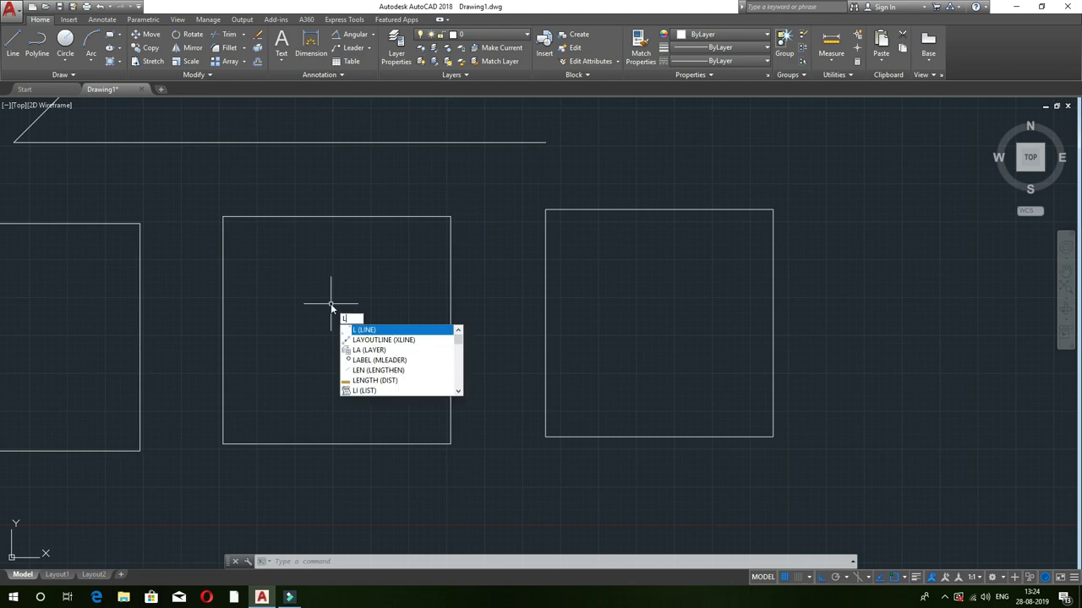
Draw two separate collinear horizontal lines above the squares
key(Return)
scroll(448, 412, down, 2)
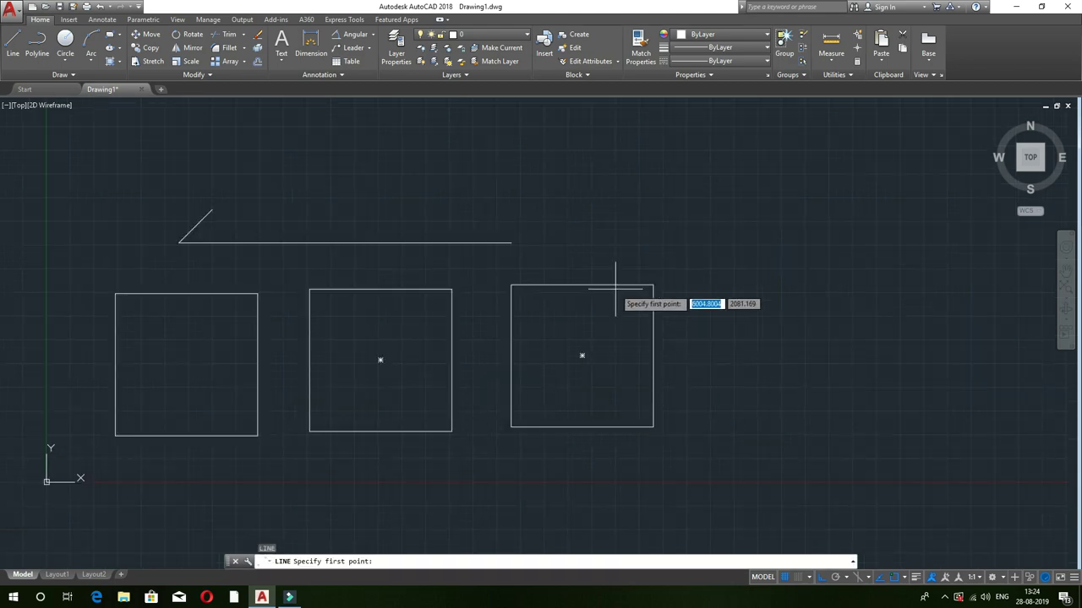
click(575, 221)
click(719, 221)
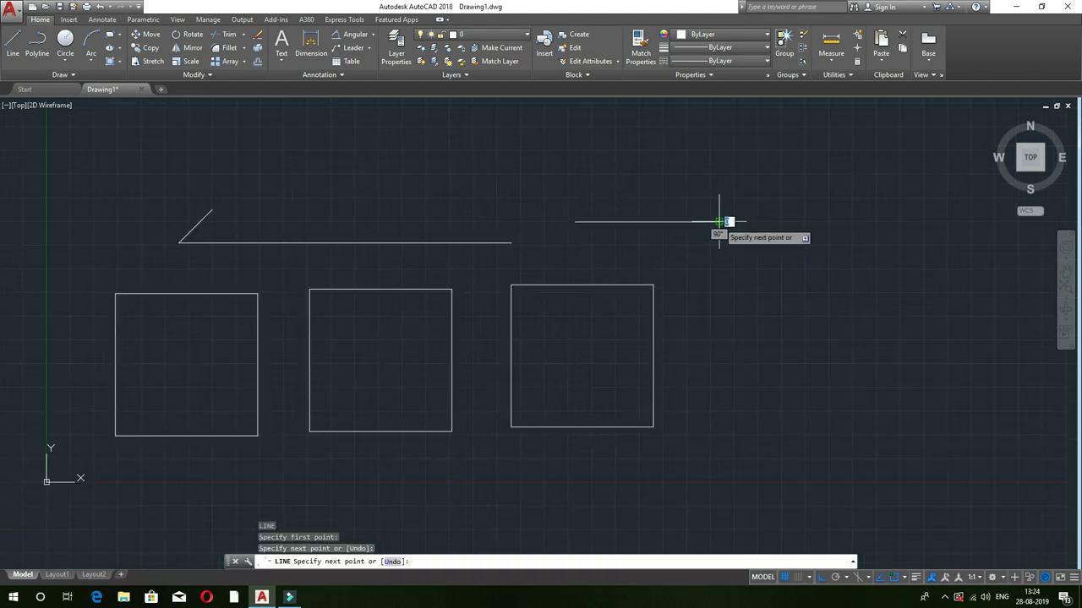
key(Return)
key(Return)
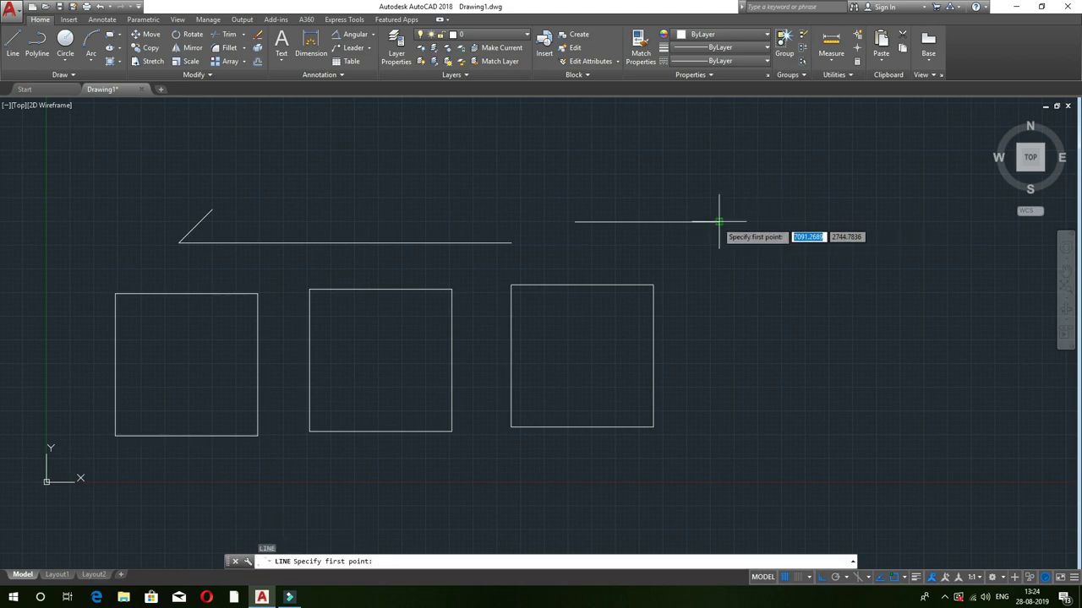
click(815, 221)
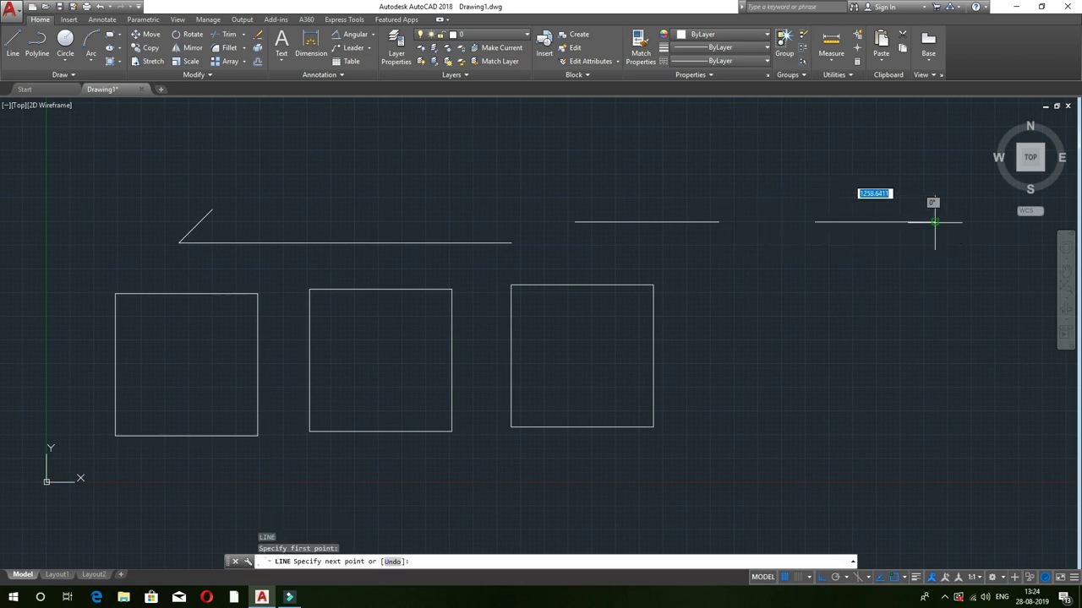
click(936, 221)
key(Return)
scroll(835, 271, up, 2)
middle_drag(835, 272, 645, 317)
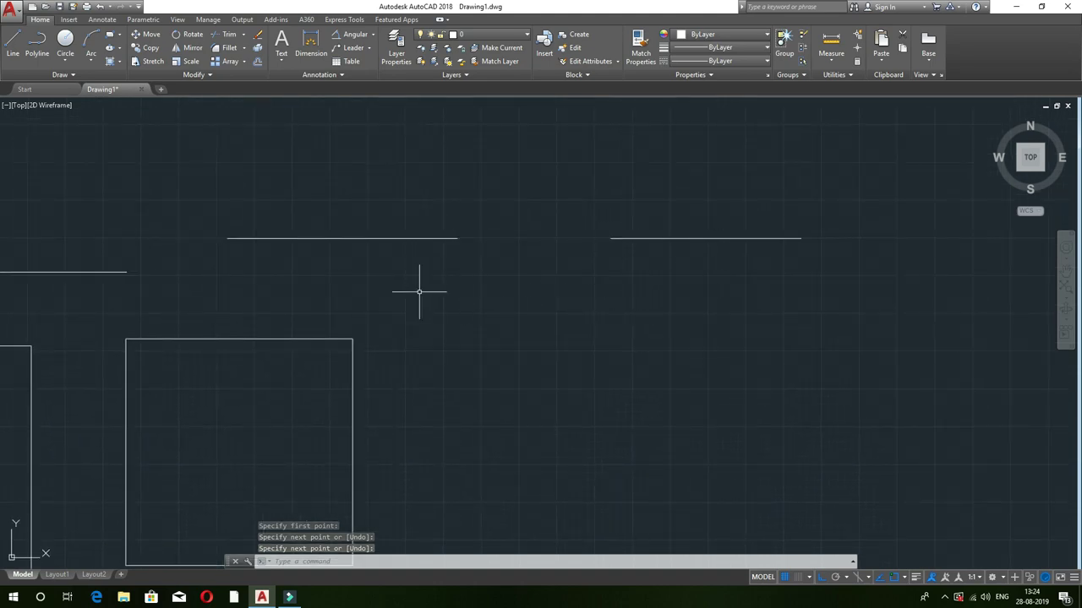
Join the left and right upper lines into one continuous line
text(j)
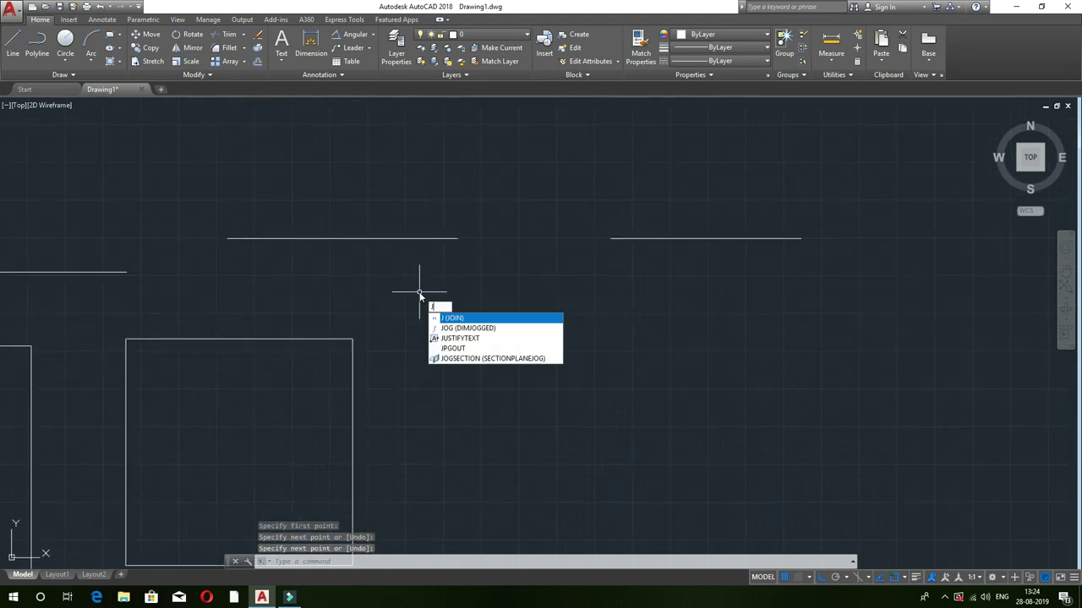
key(Return)
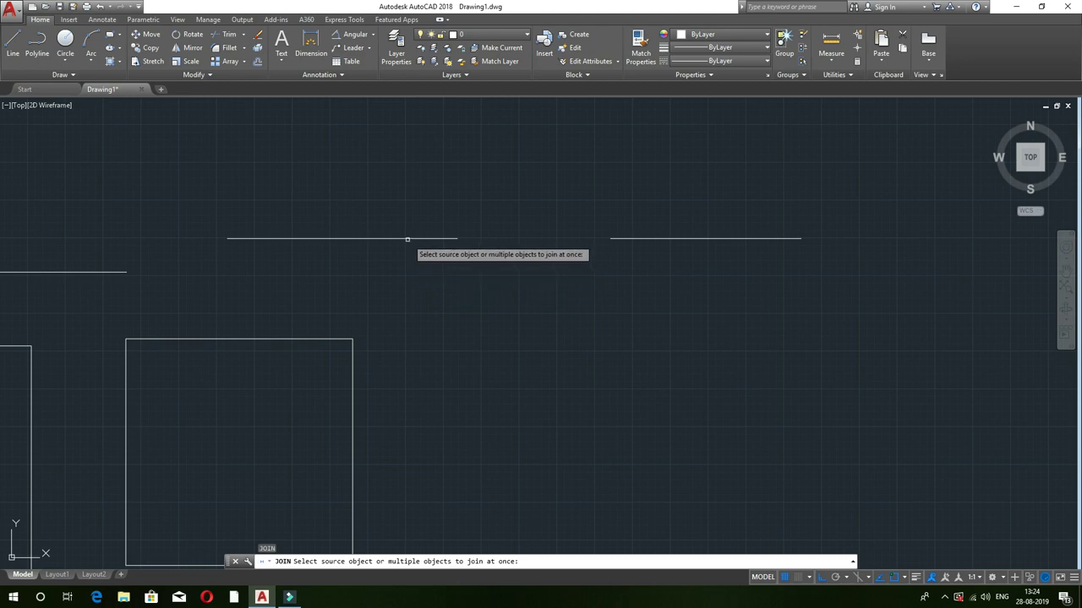
click(404, 238)
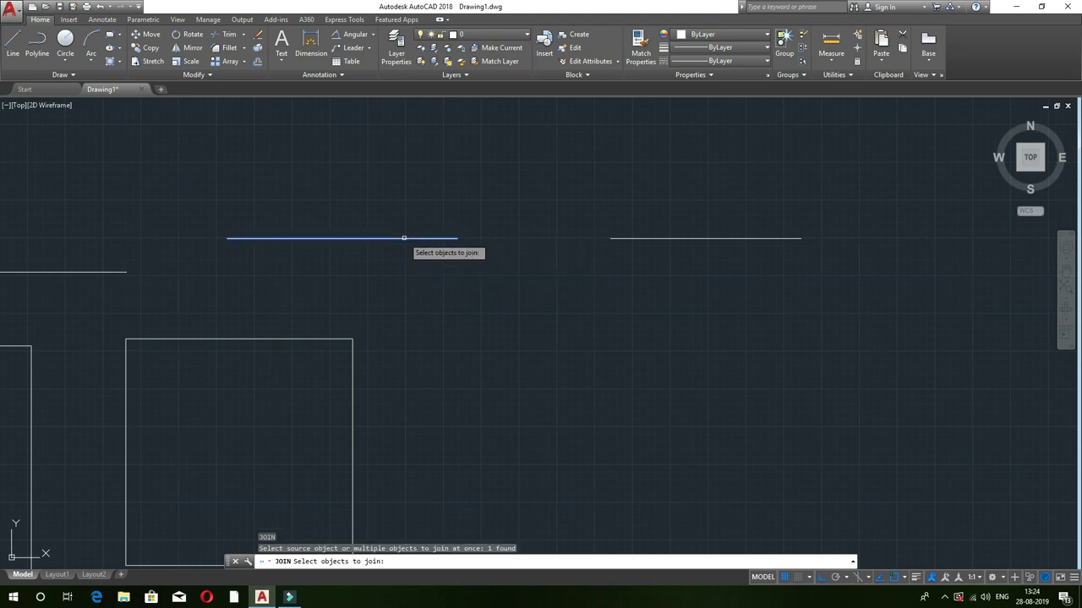
click(652, 238)
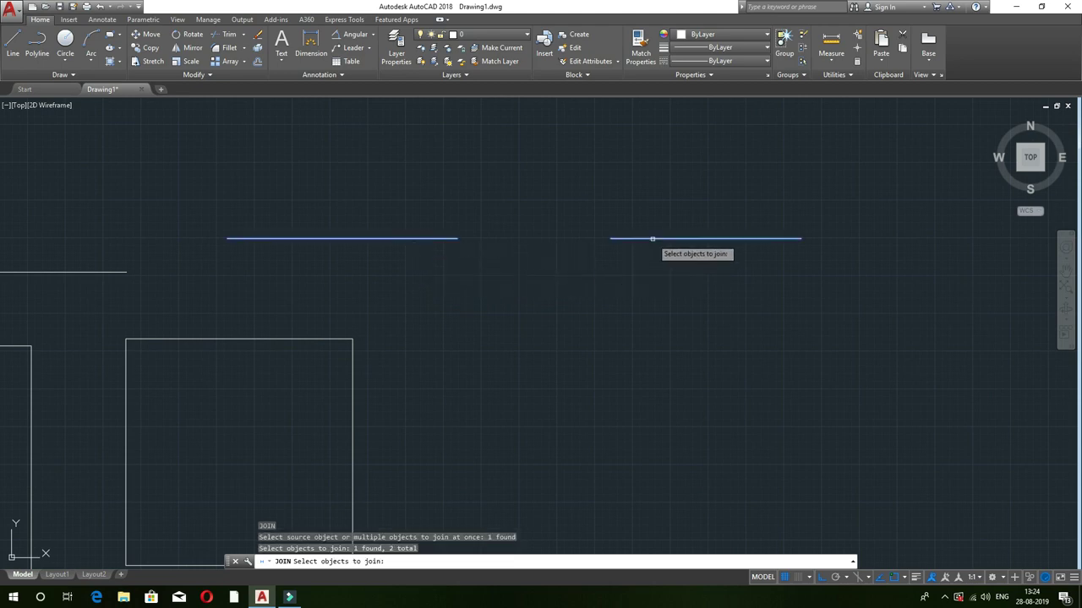
key(Return)
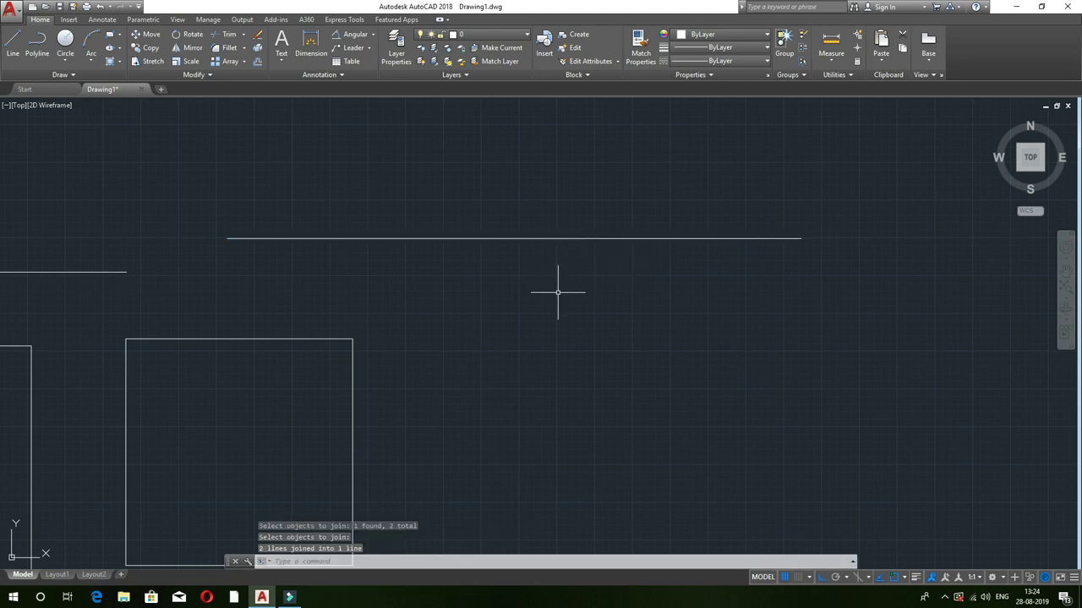
scroll(558, 293, down, 1)
Explode the joined middle square via a crossing window, then check its top and left edges are separate
middle_drag(546, 346, 536, 301)
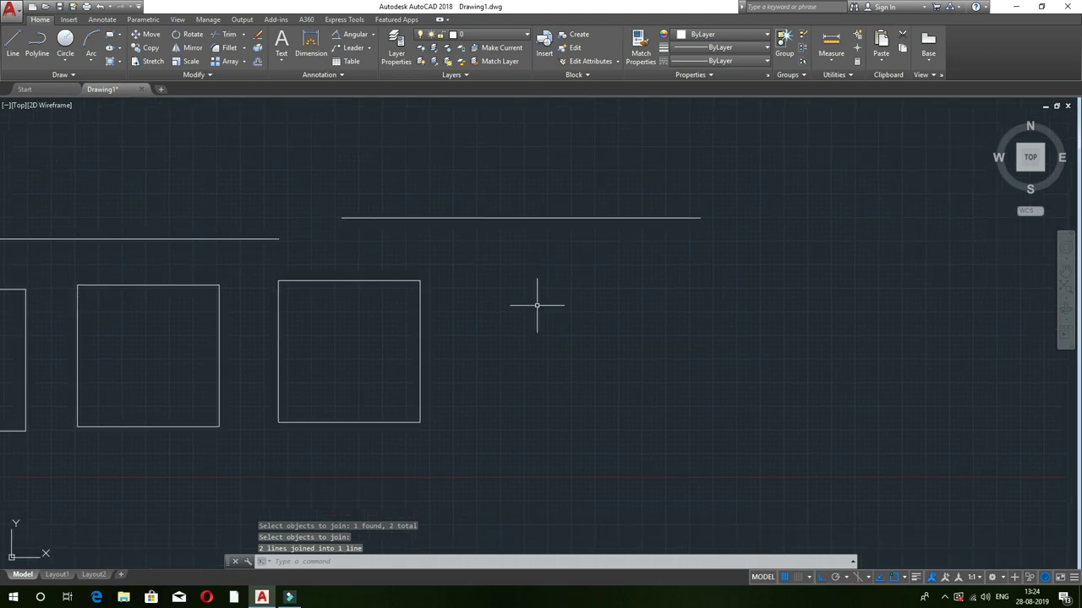
mouse_move(419, 312)
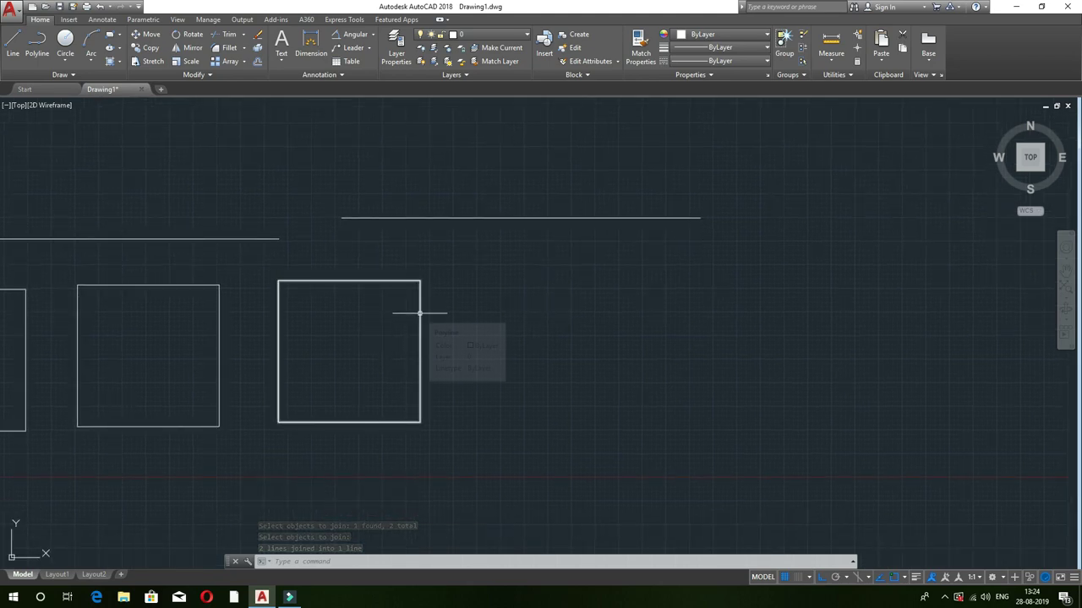
scroll(374, 328, up, 1)
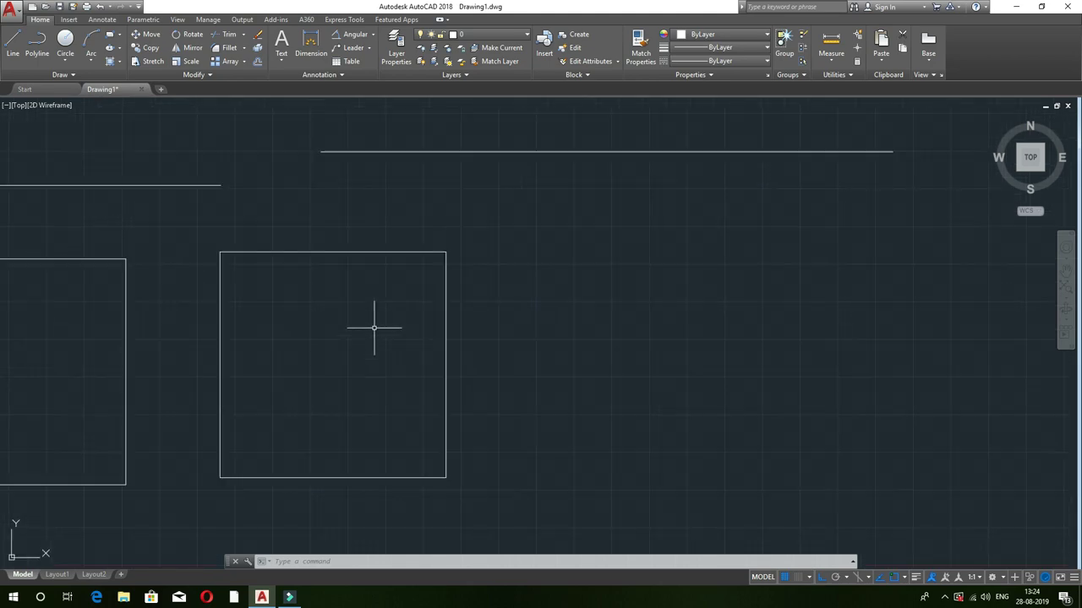
middle_drag(374, 328, 414, 322)
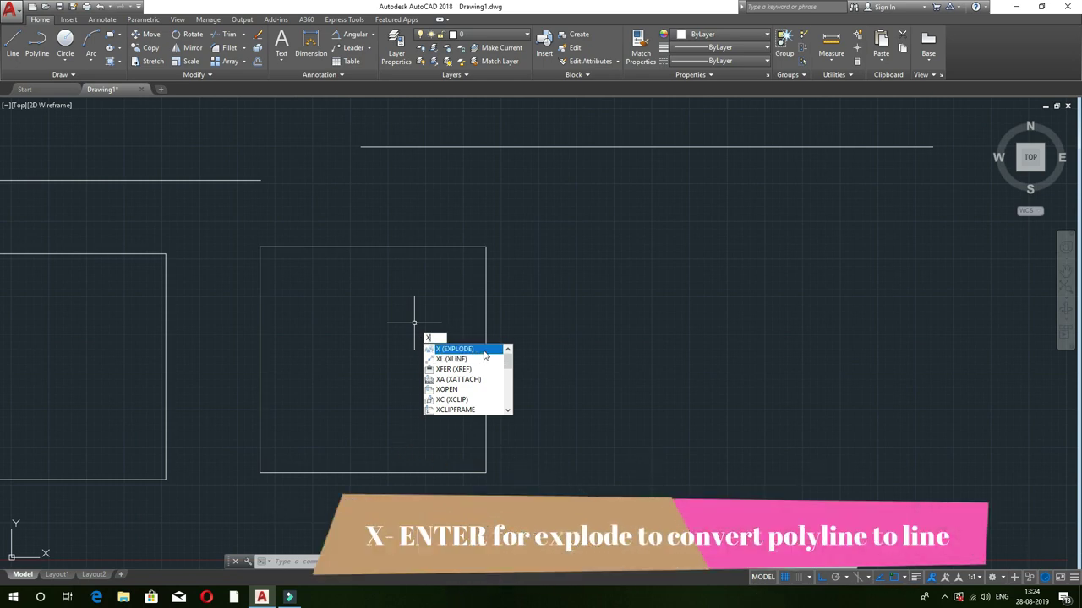
mouse_move(456, 349)
text(X)
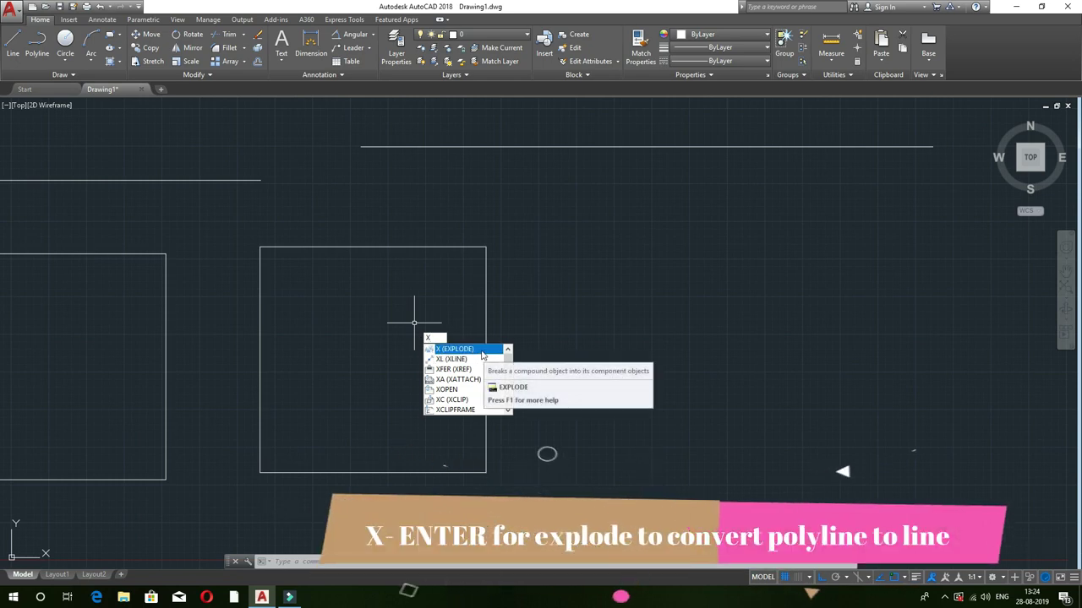
key(Return)
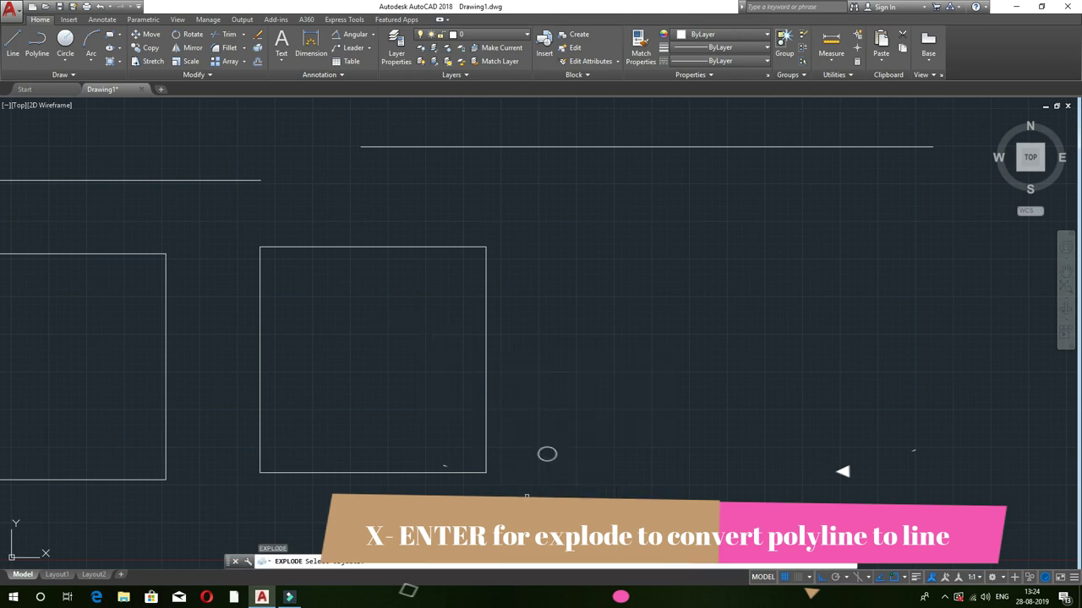
click(529, 496)
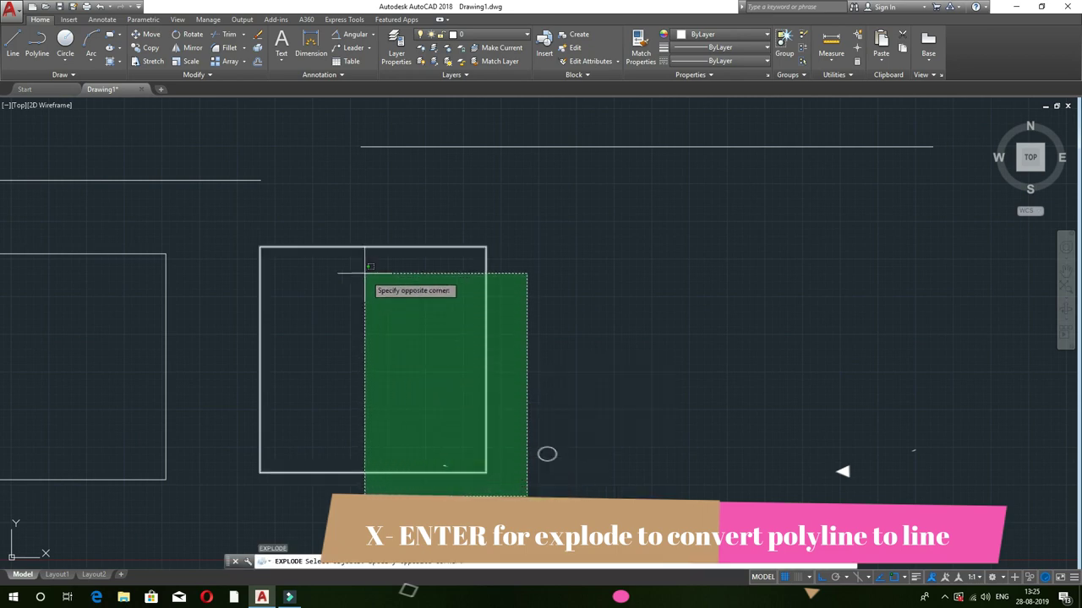
click(327, 241)
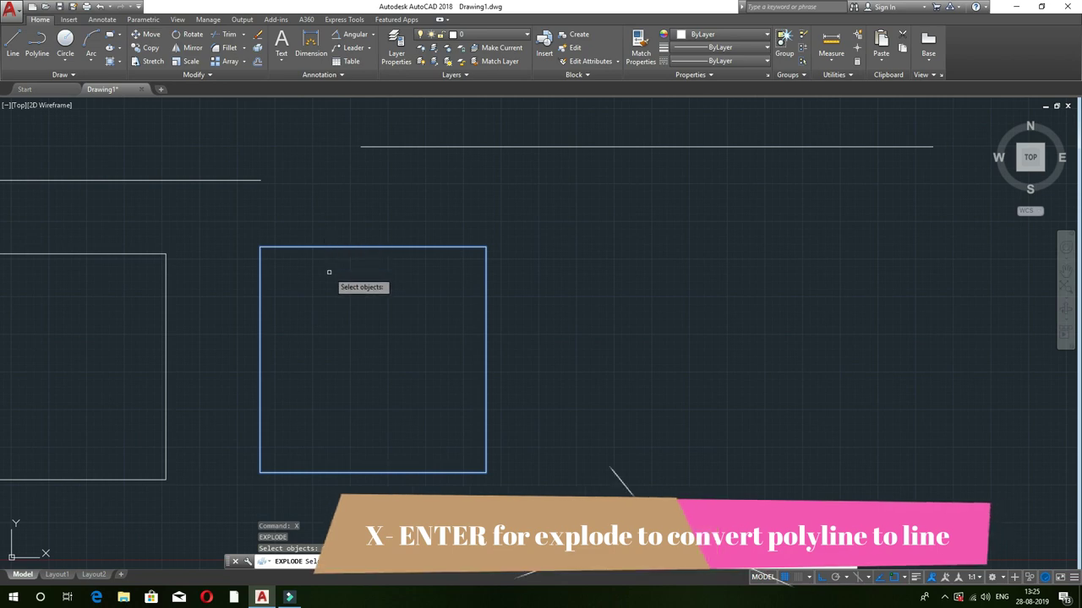
key(Return)
click(345, 247)
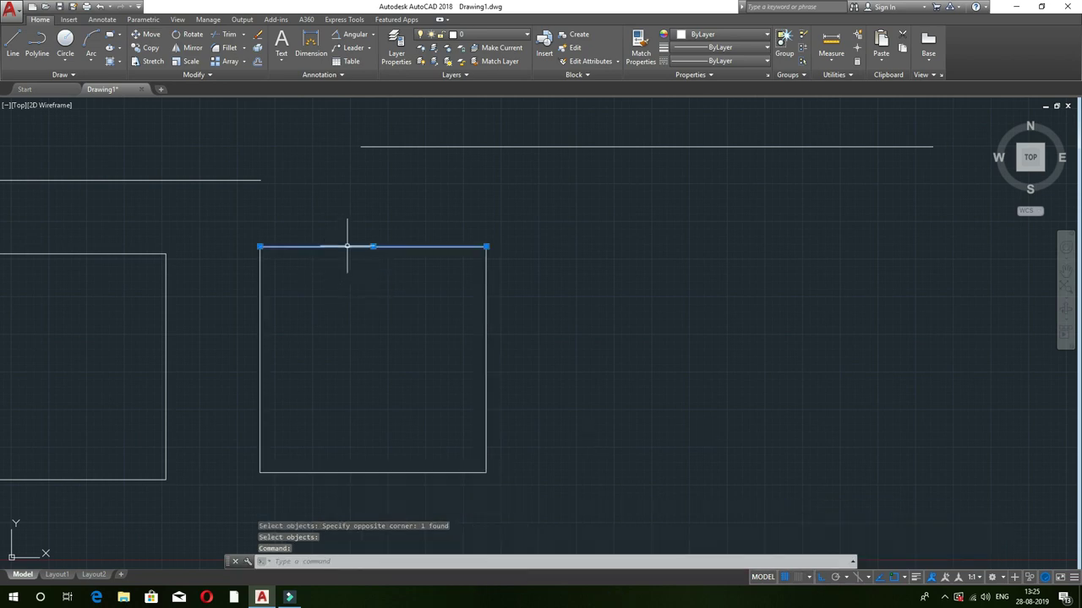
click(259, 286)
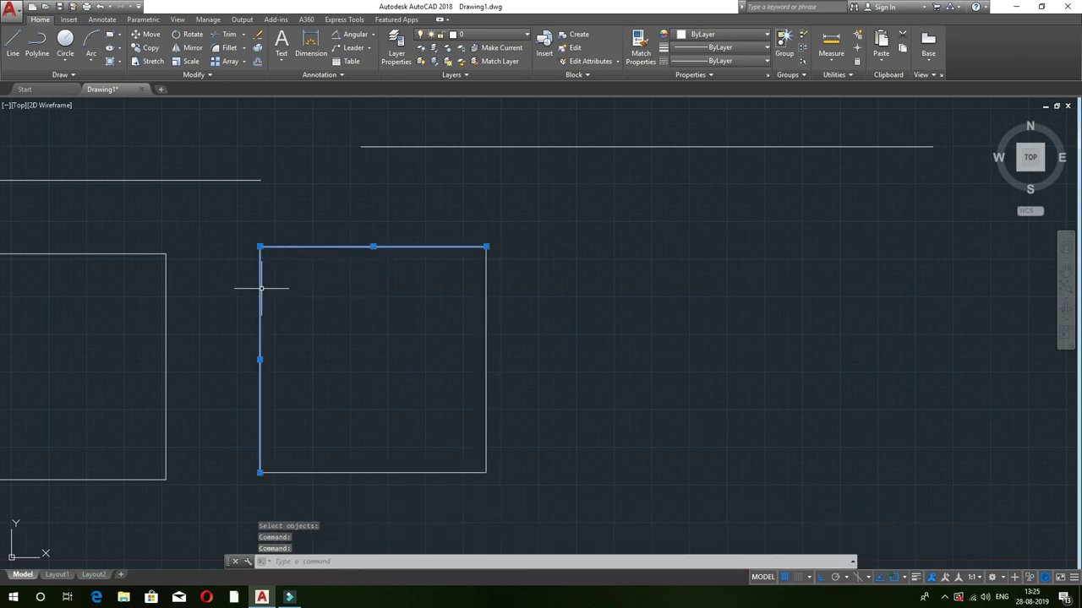
Draw a closed four-sided shape from separate LINE segments at the right, toggling Ortho with F8
key(Escape)
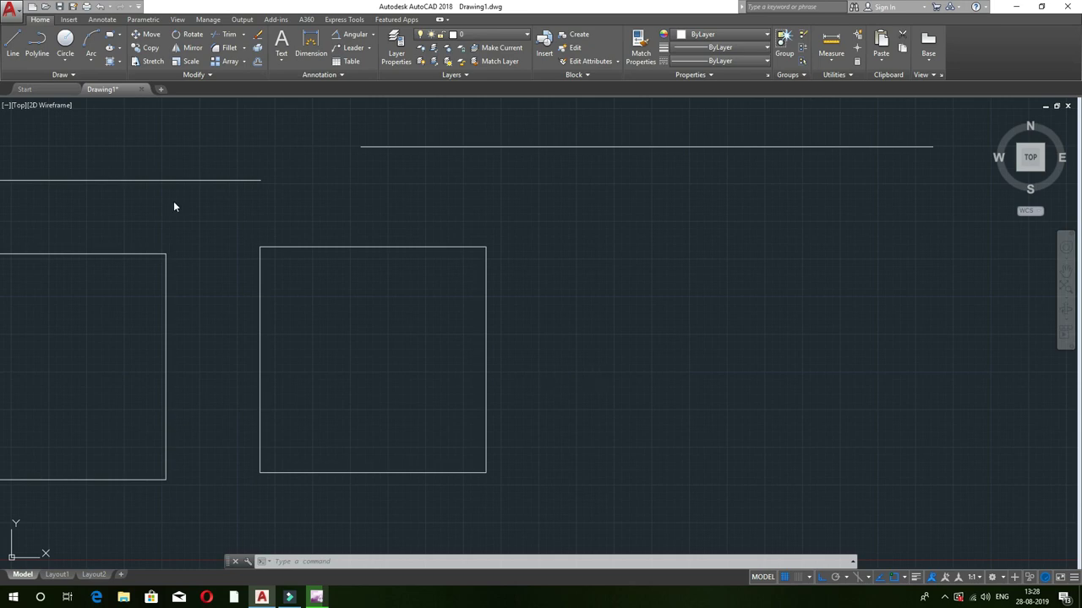
text(l)
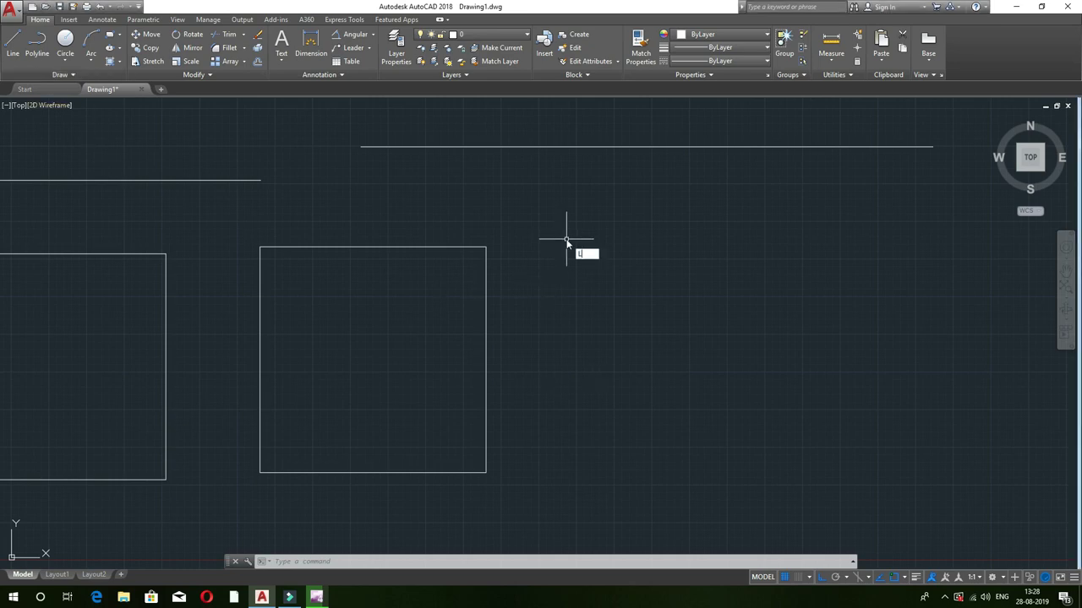
key(Return)
click(564, 243)
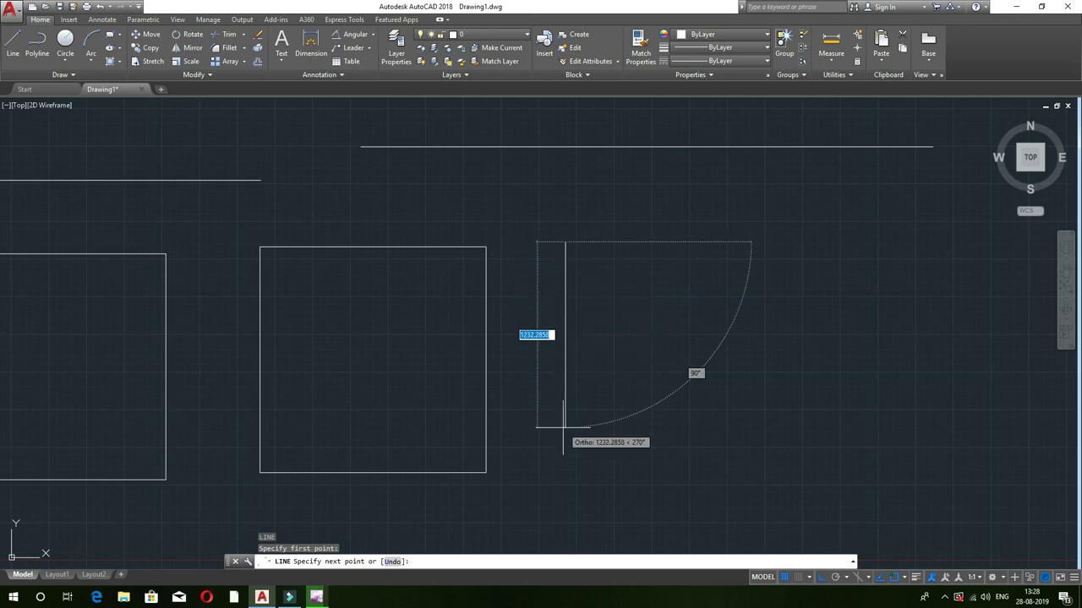
click(563, 427)
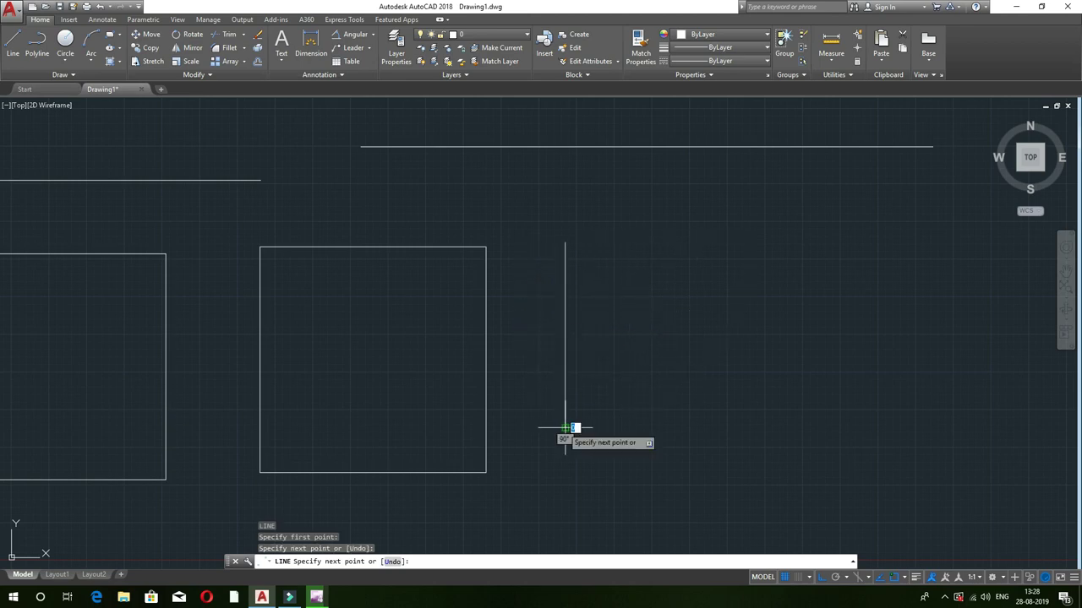
click(756, 441)
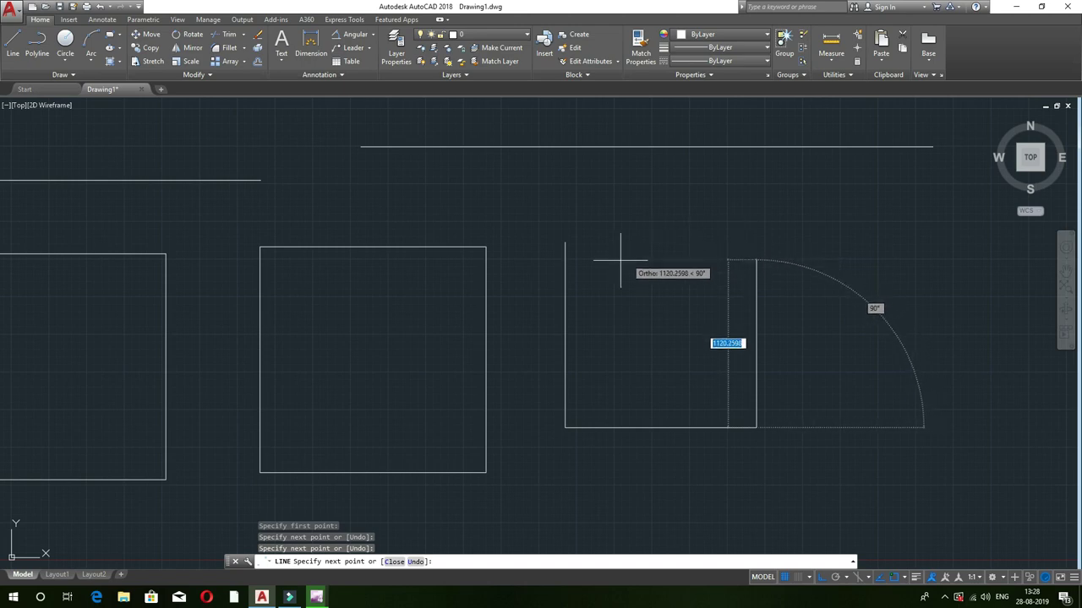
key(F8)
key(F8)
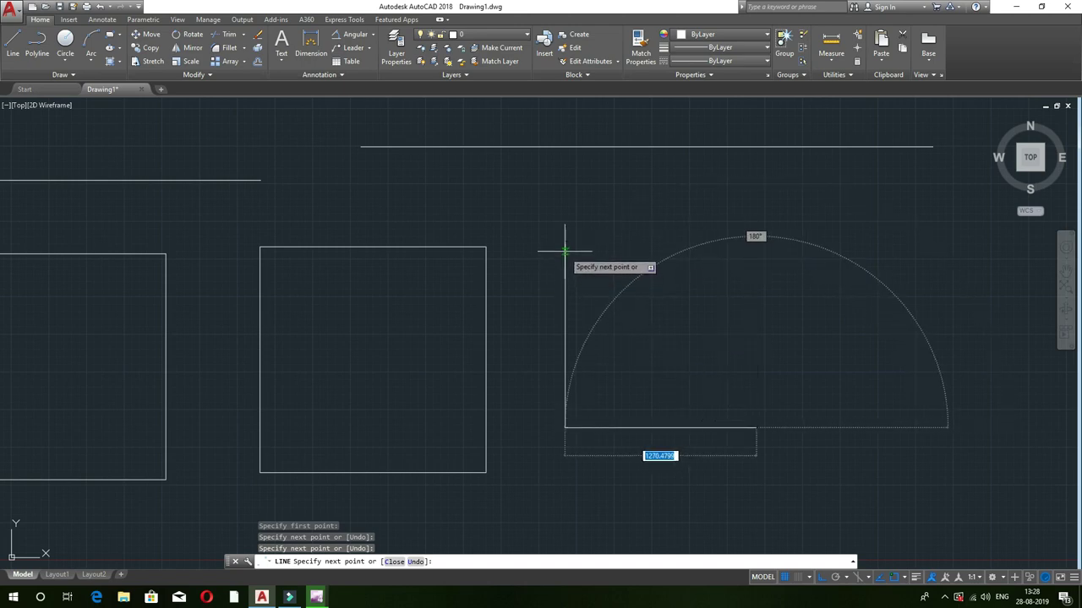
key(F8)
key(F8)
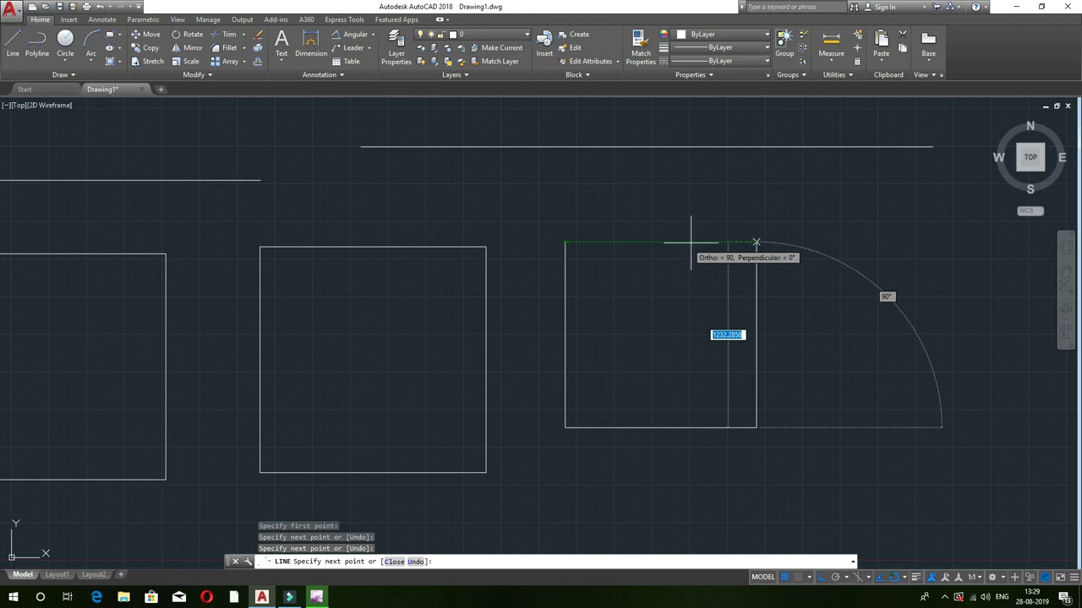
click(696, 243)
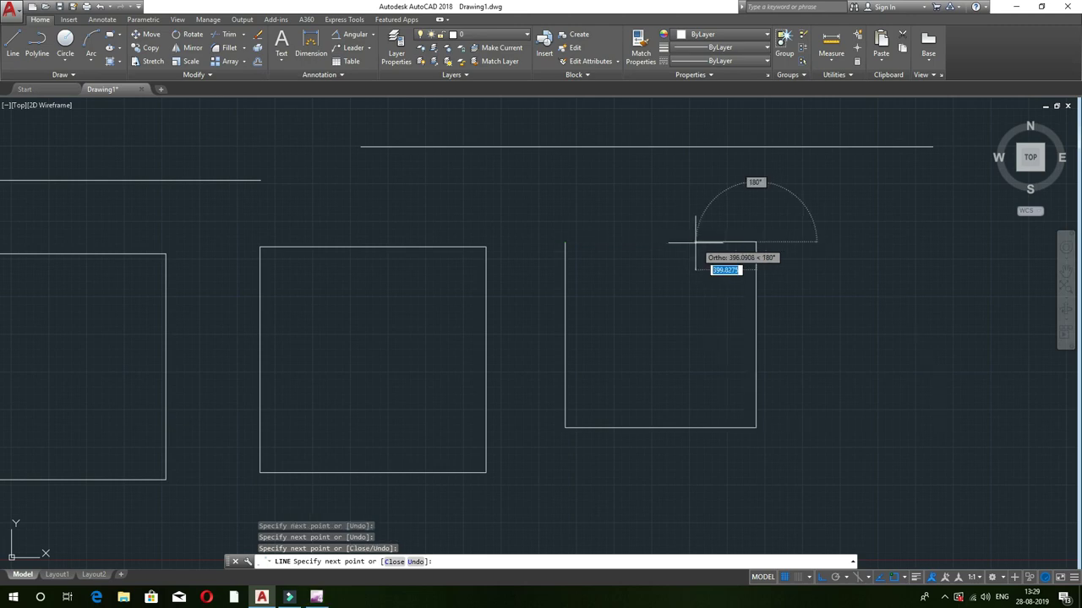
click(565, 242)
key(Escape)
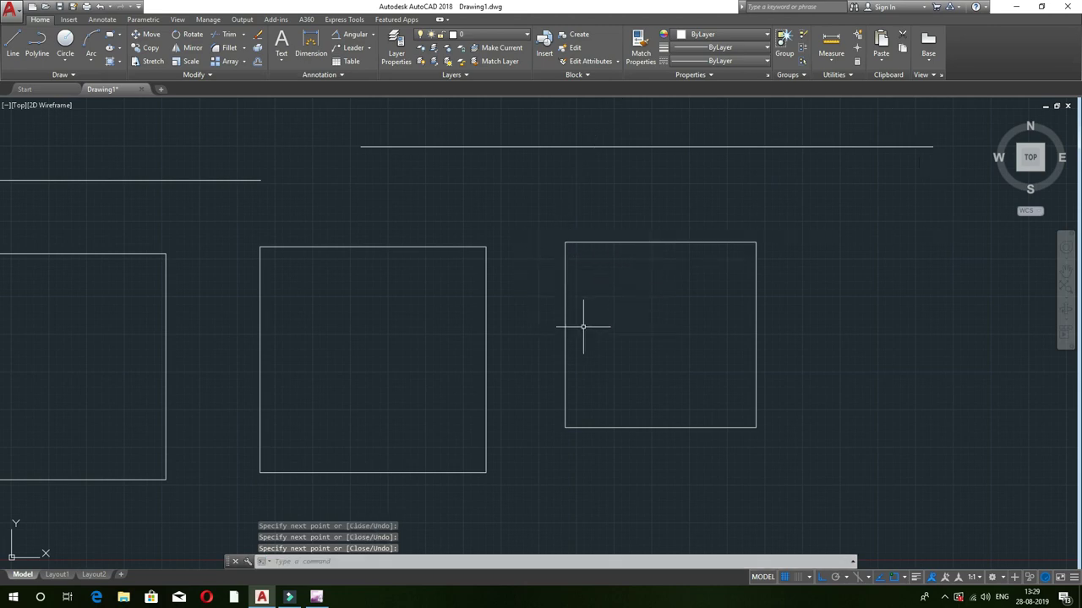
Zoom out, select all 16 objects with Ctrl+A, and delete them
scroll(608, 338, down, 2)
scroll(629, 342, down, 2)
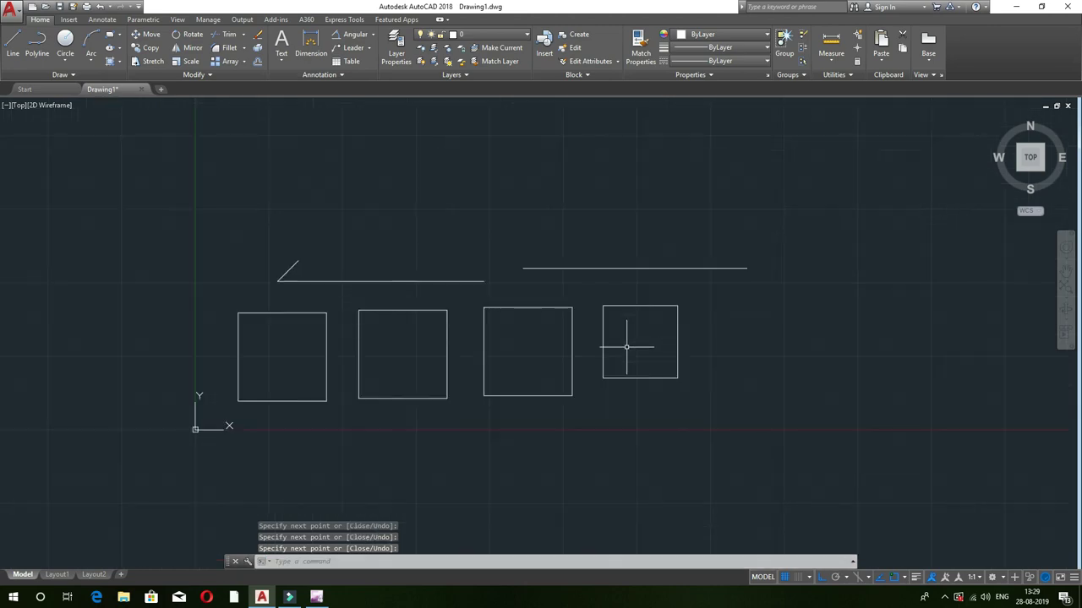
scroll(567, 394, up, 2)
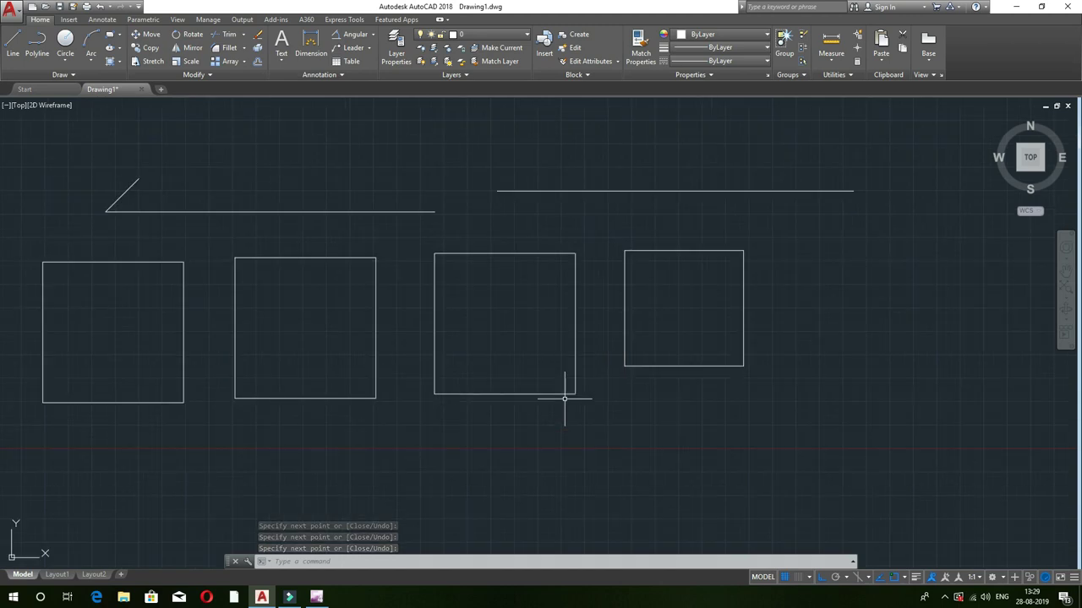
scroll(565, 398, down, 2)
key(ctrl+a)
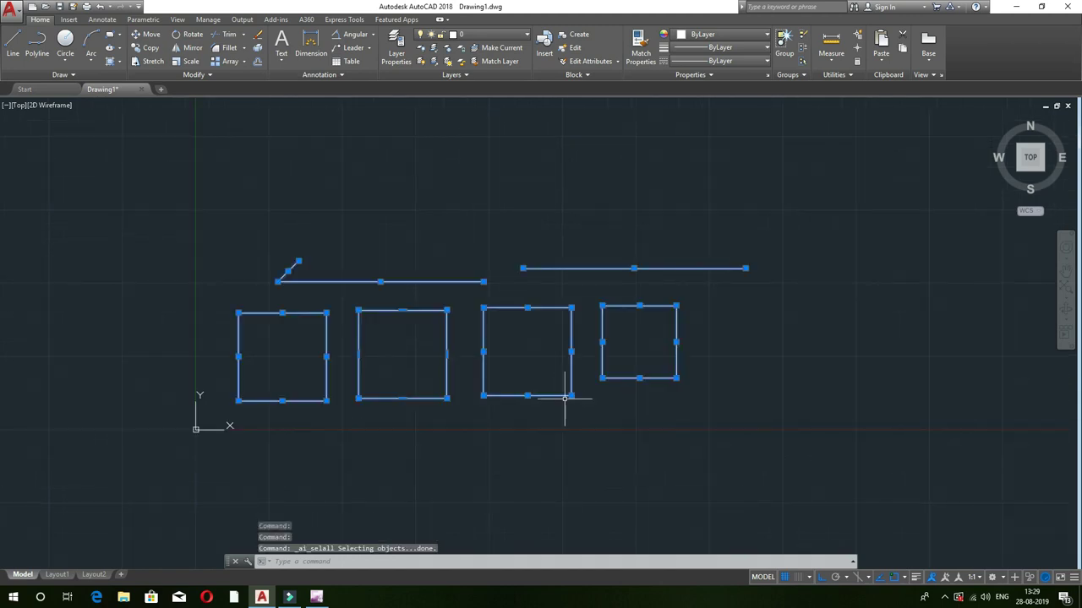
key(Delete)
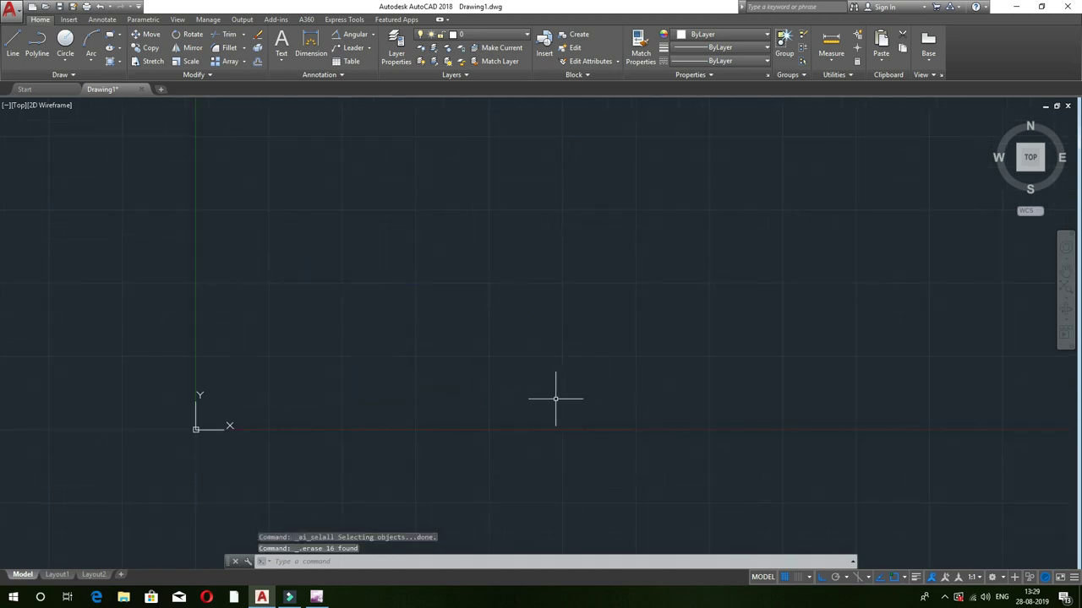